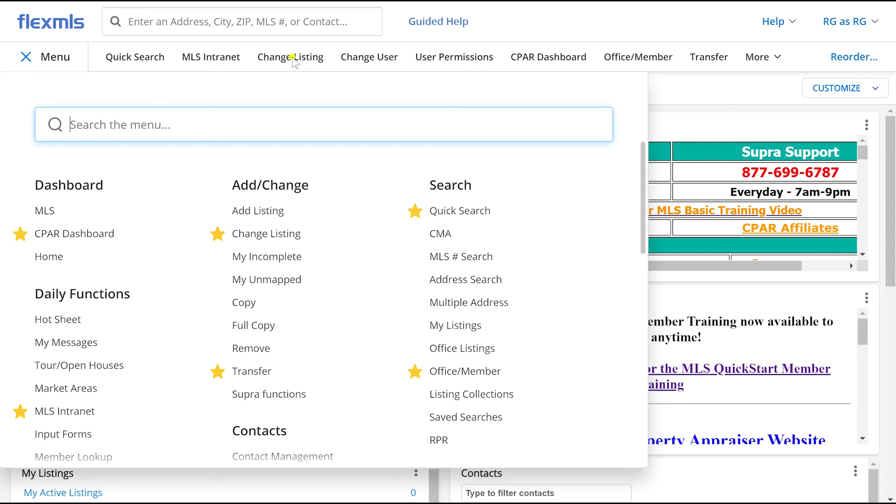
Step: Remove Change Listing from the menu favorites, add it back as a favorite, and show the overflow favorites
left_click(217, 233)
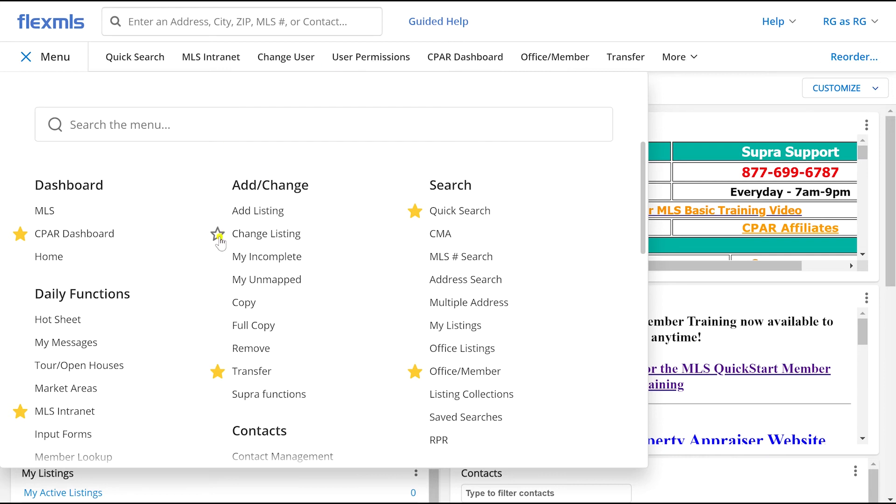
left_click(218, 233)
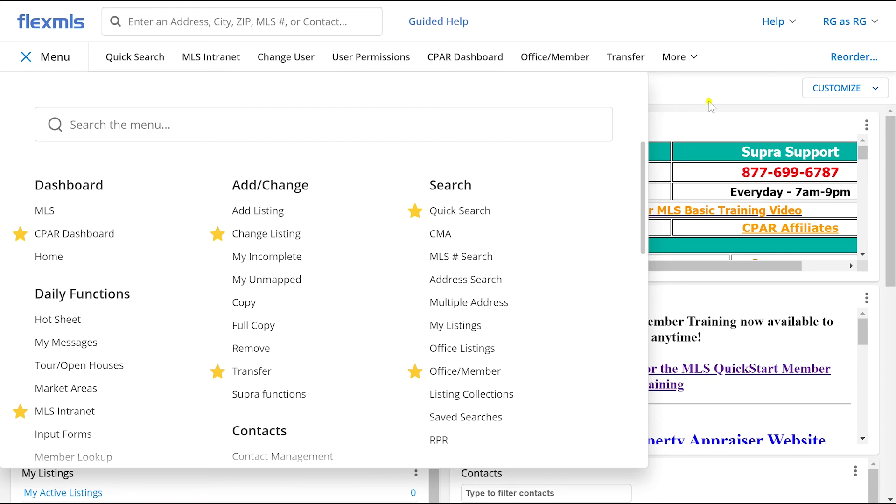
left_click(686, 58)
left_click(686, 58)
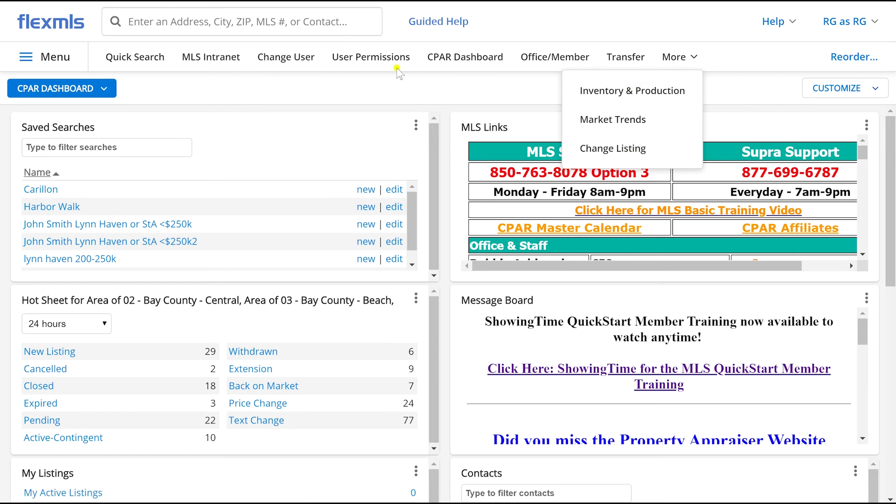
left_click(853, 56)
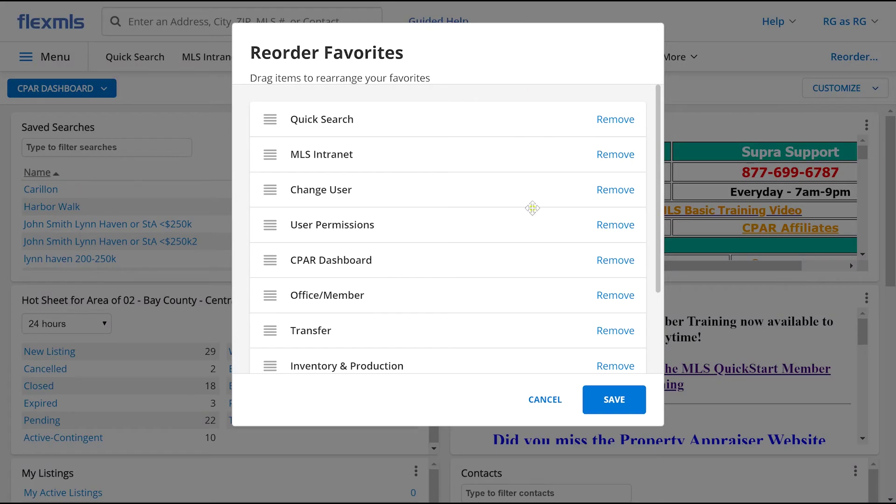
left_click(544, 400)
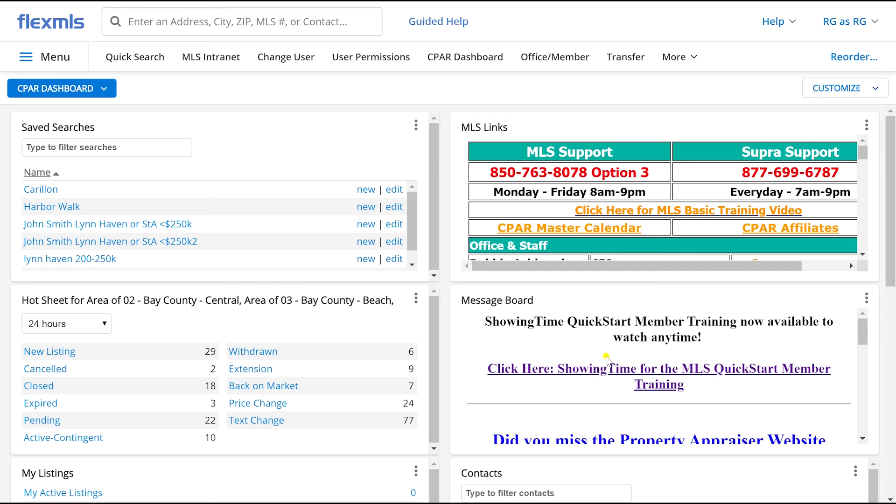
left_click(674, 57)
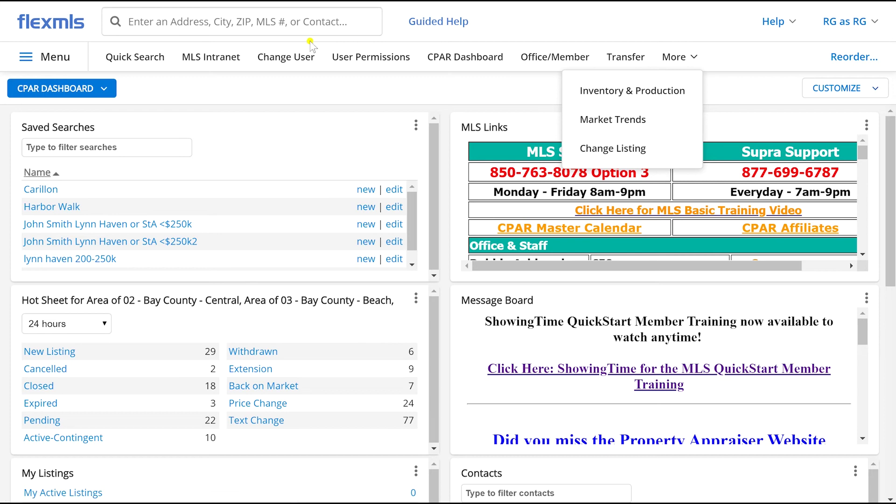
left_click(741, 53)
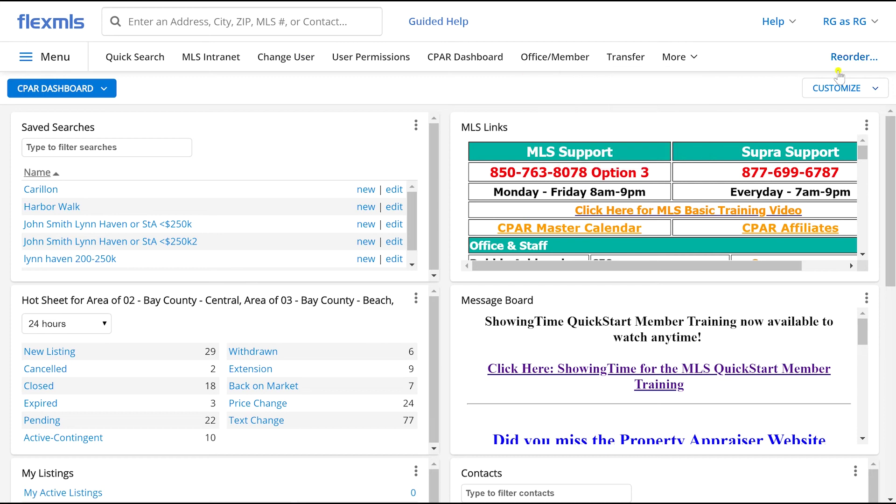
Step: Reorder the favorites so Change Listing sits directly after Change User, and save the new order
left_click(847, 59)
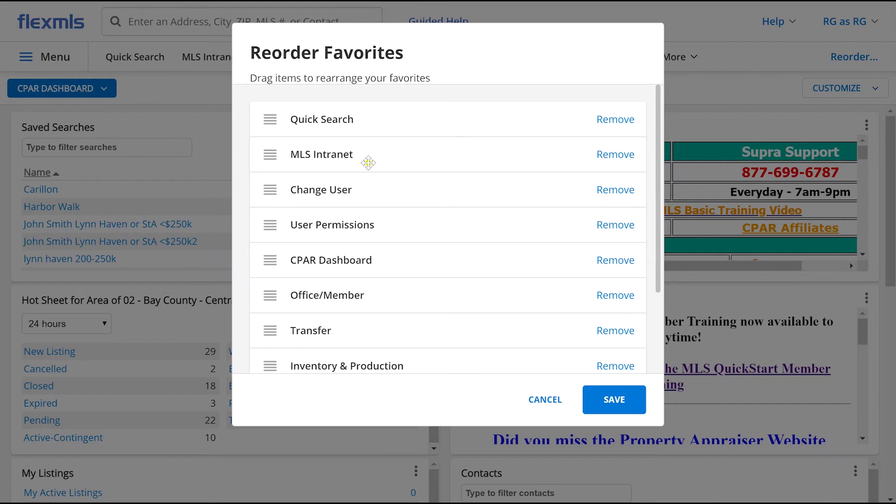
scroll(303, 187, "down", 3)
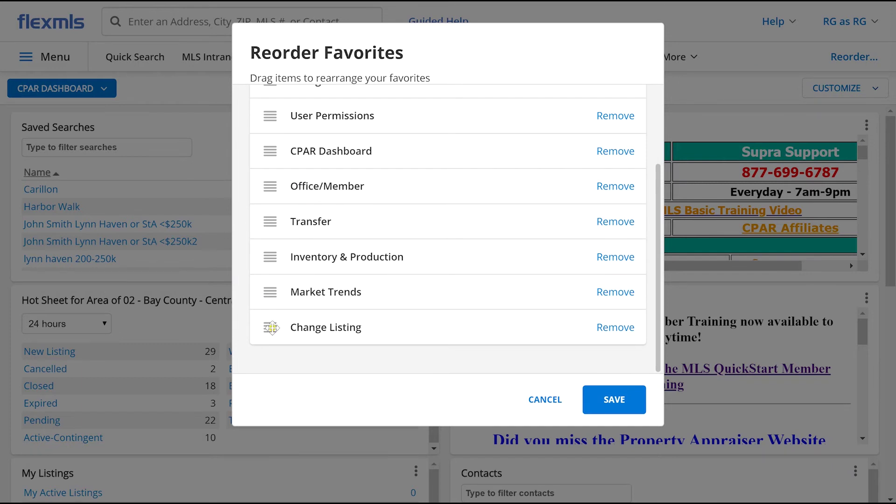
left_click_drag(271, 328, 279, 227)
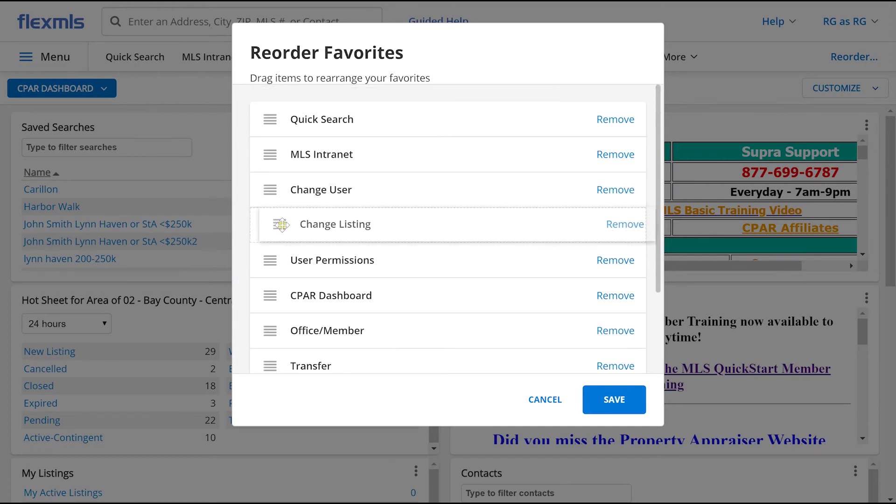
left_click(624, 408)
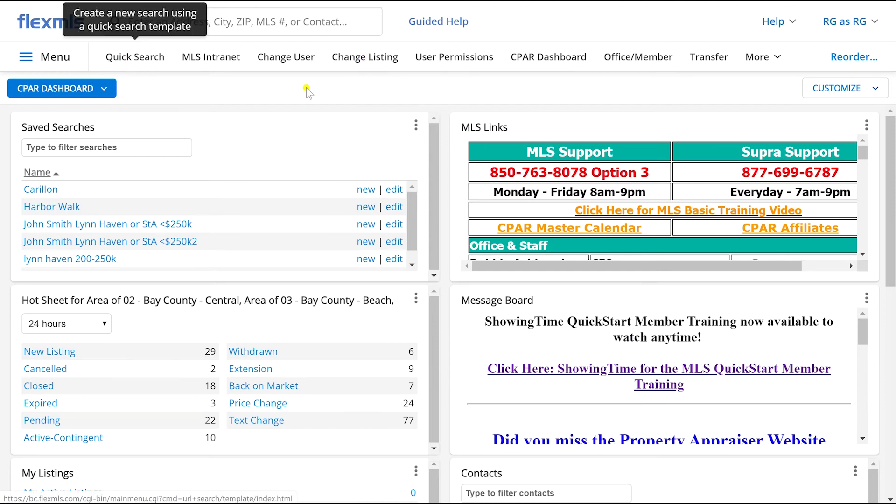
left_click(68, 60)
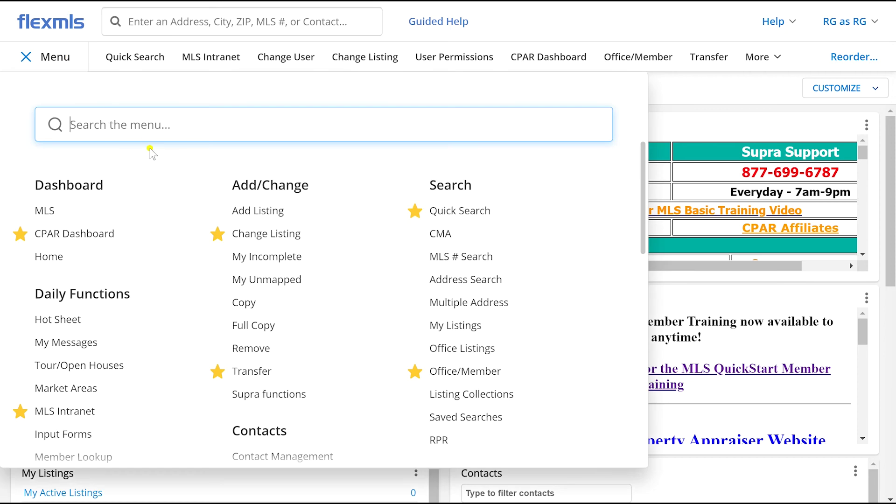
scroll(103, 240, "down", 3)
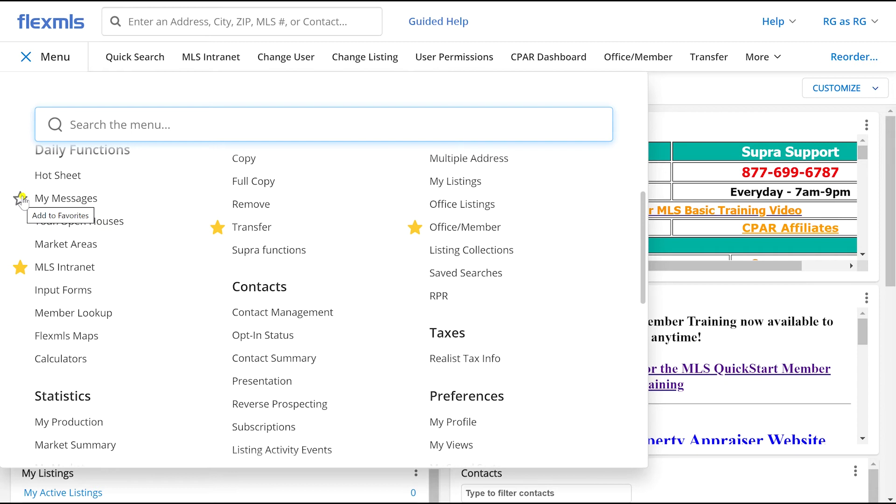
scroll(122, 245, "up", 3)
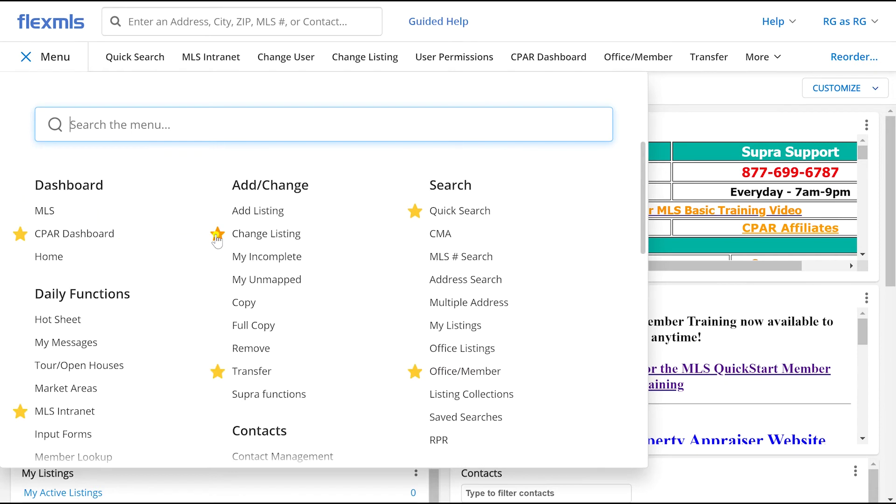
scroll(220, 233, "down", 9)
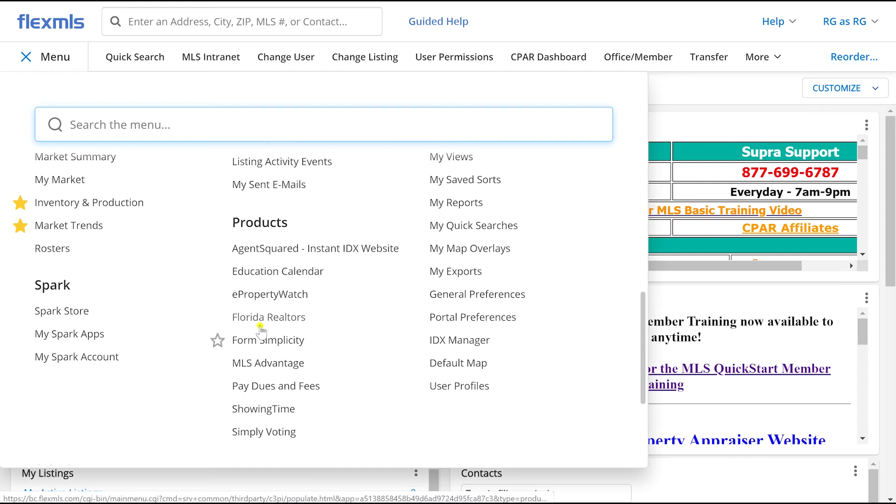
left_click(27, 56)
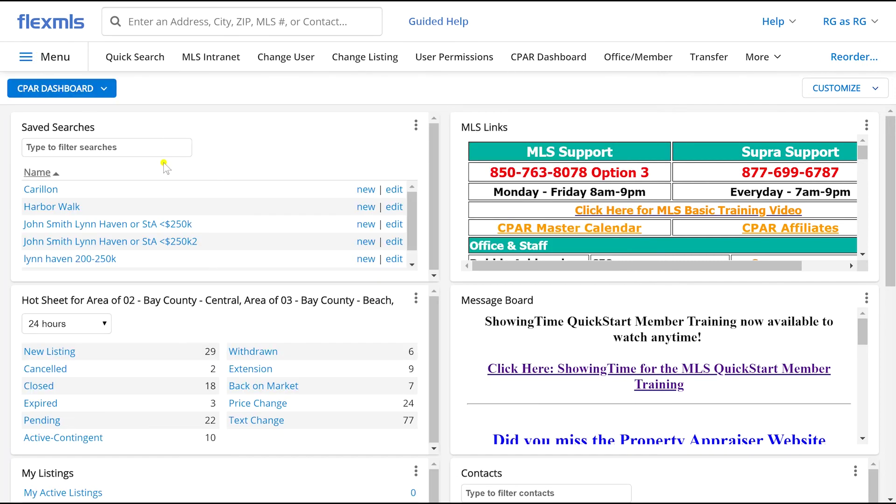
Step: Open the 1 - Residential quick search and add the HOA Fee, HOA Amount and HOA Frequency fields to it
left_click(139, 57)
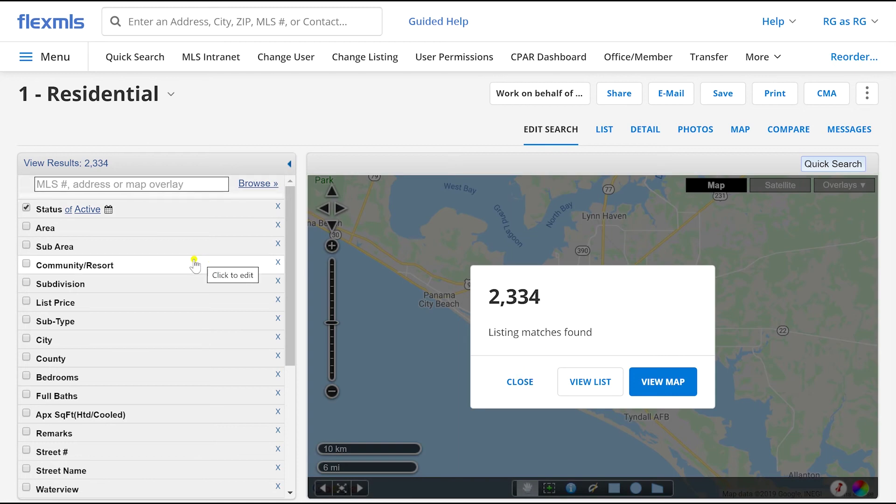
scroll(177, 257, "down", 3)
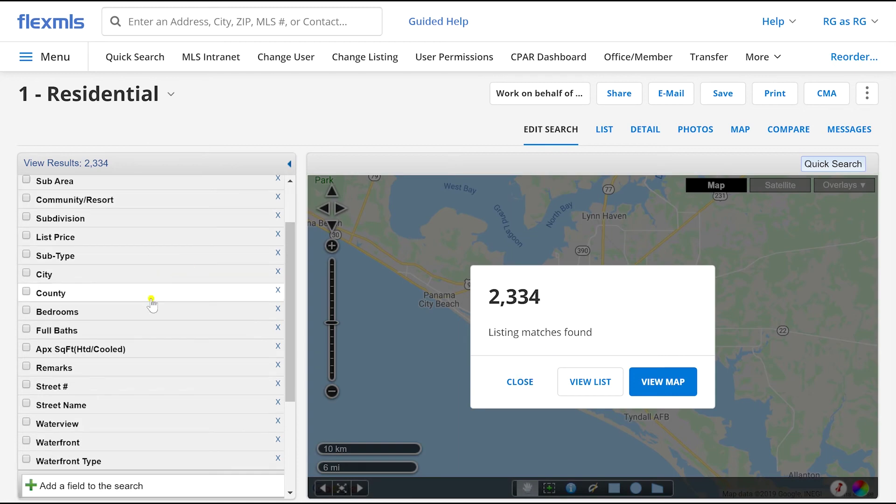
scroll(100, 419, "down", 3)
left_click(96, 415)
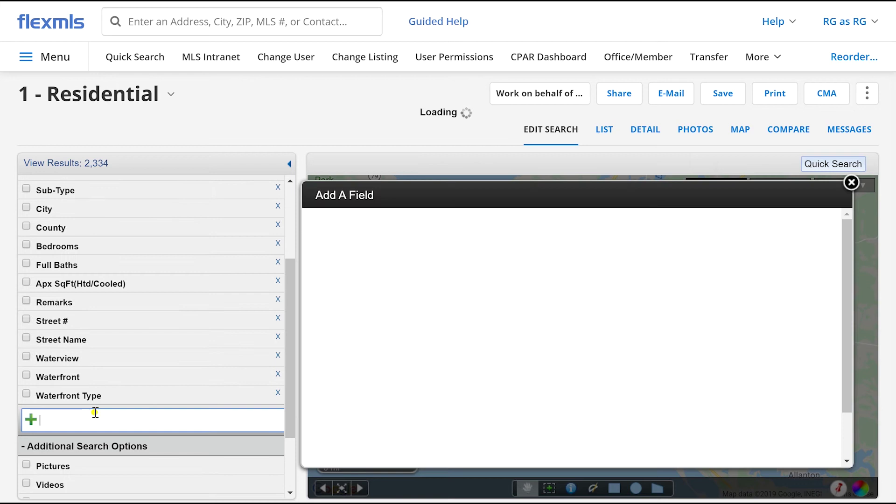
type("HOA")
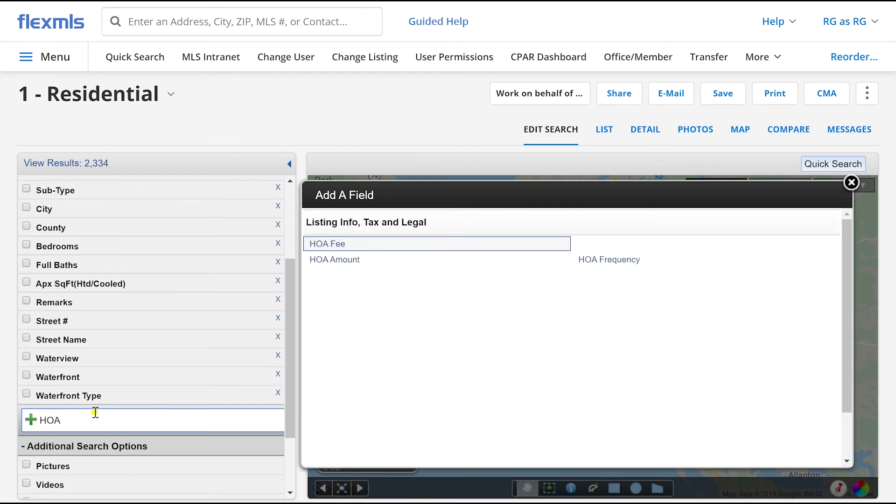
left_click(337, 245)
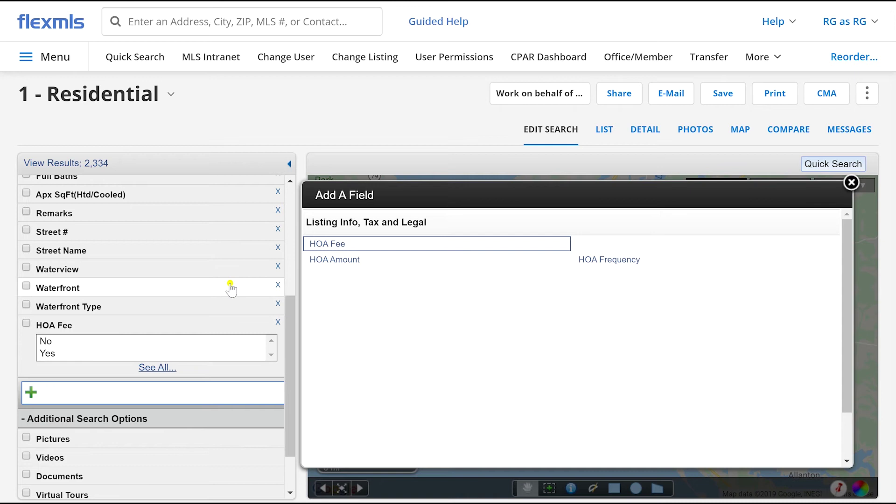
left_click(344, 259)
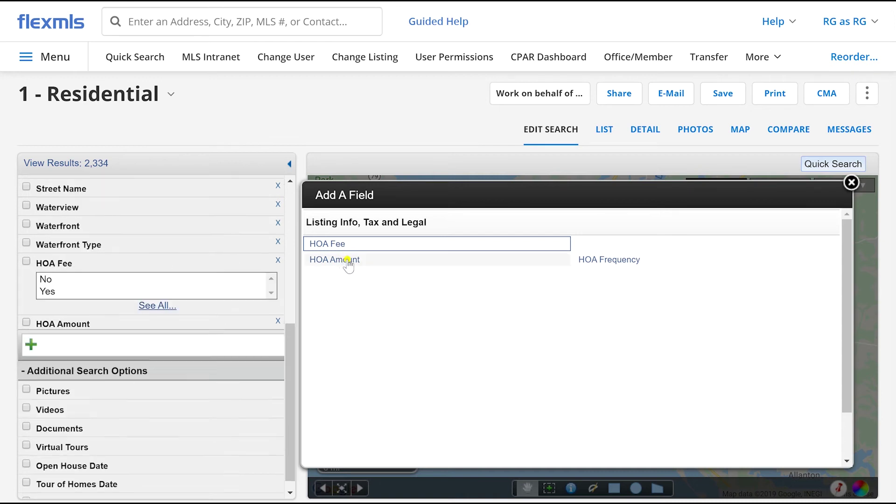
left_click(592, 259)
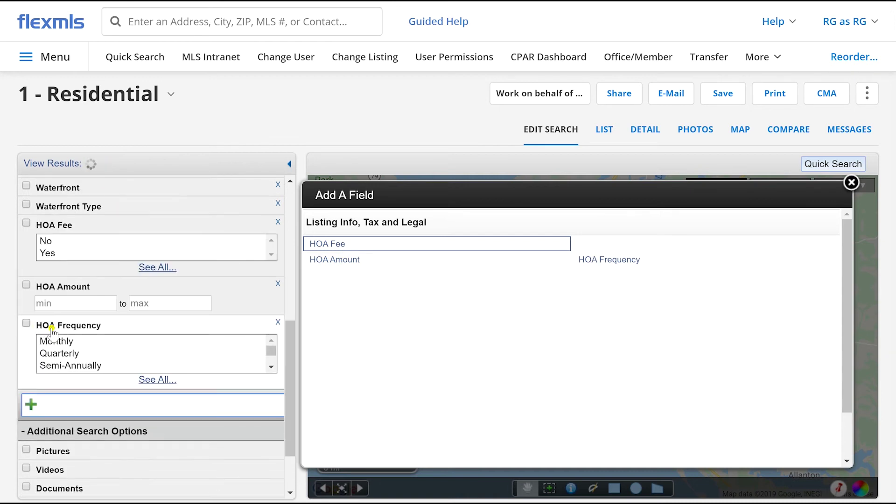
left_click(851, 182)
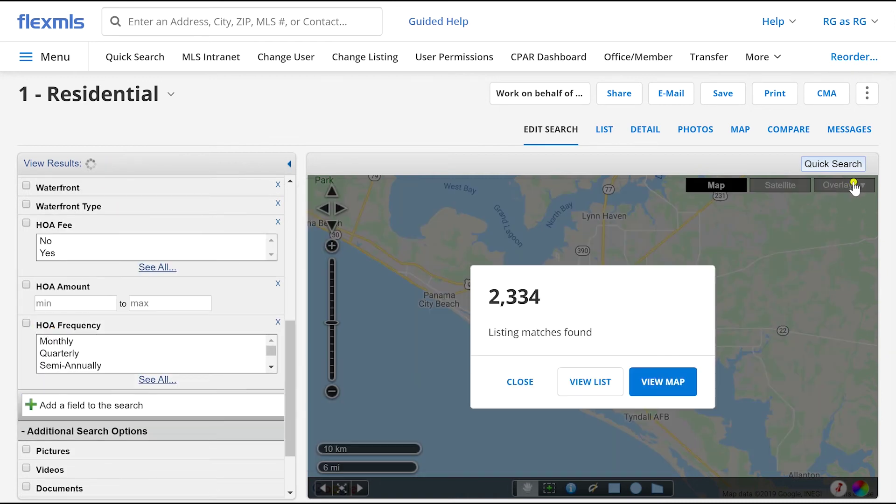
Step: Save the modified search as a new quick search template named Residential Condo
scroll(219, 232, "up", 3)
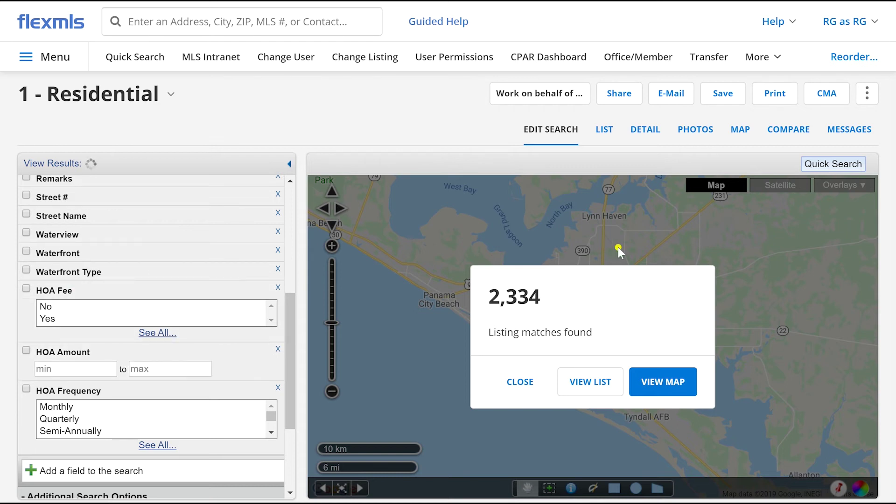
left_click(729, 96)
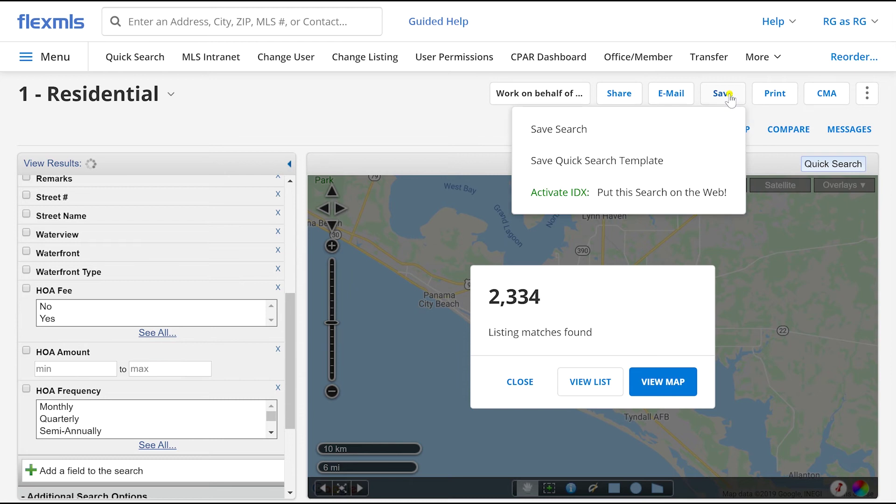
left_click(552, 160)
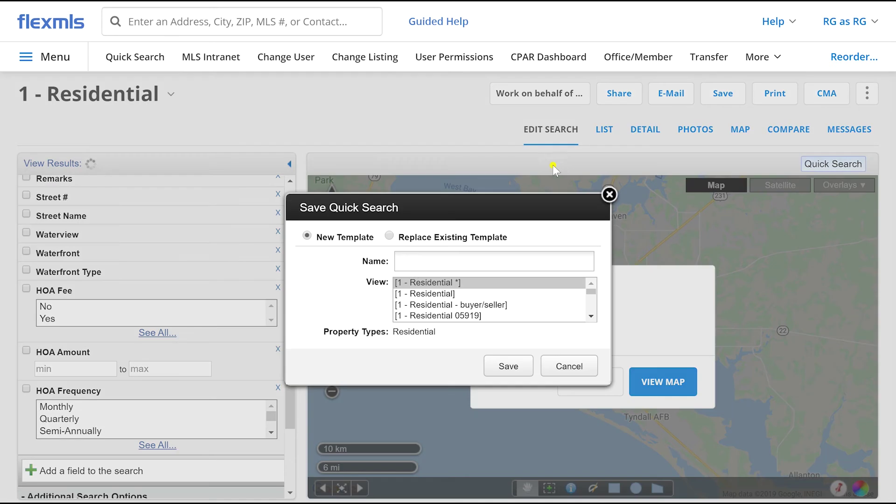
left_click(459, 260)
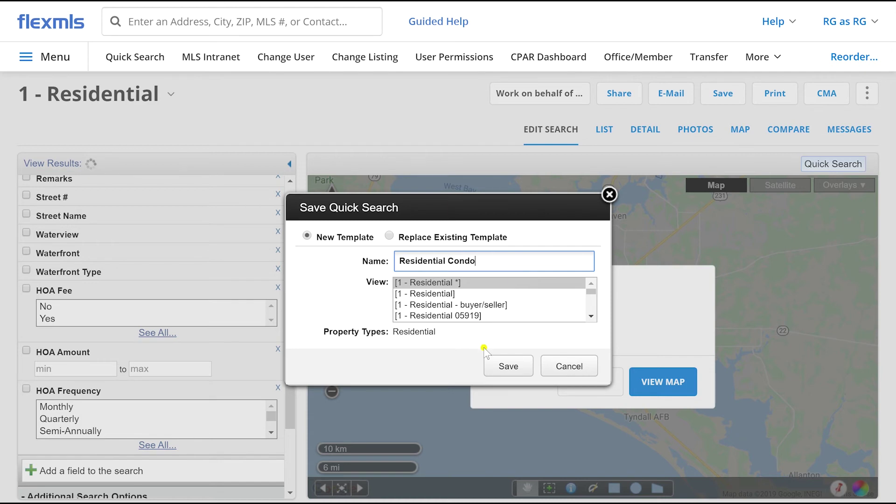
left_click(508, 365)
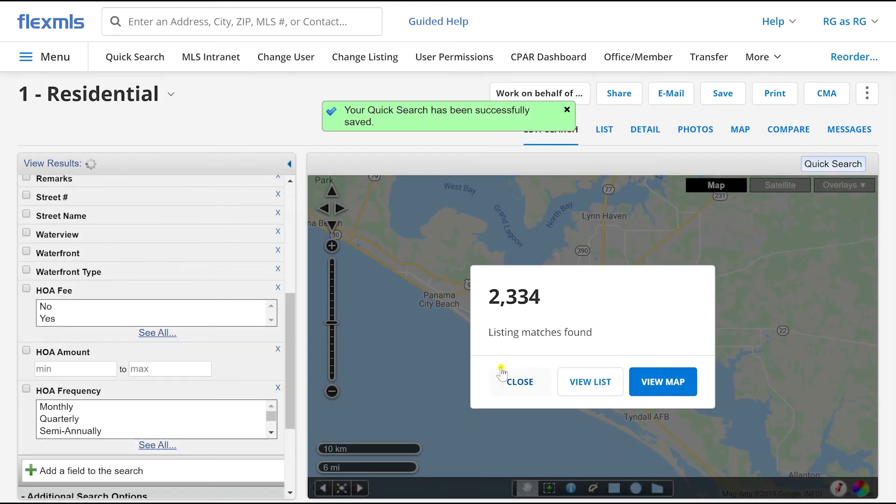
Step: Switch the current search to the Residential Condo quick search template
scroll(188, 275, "up", 3)
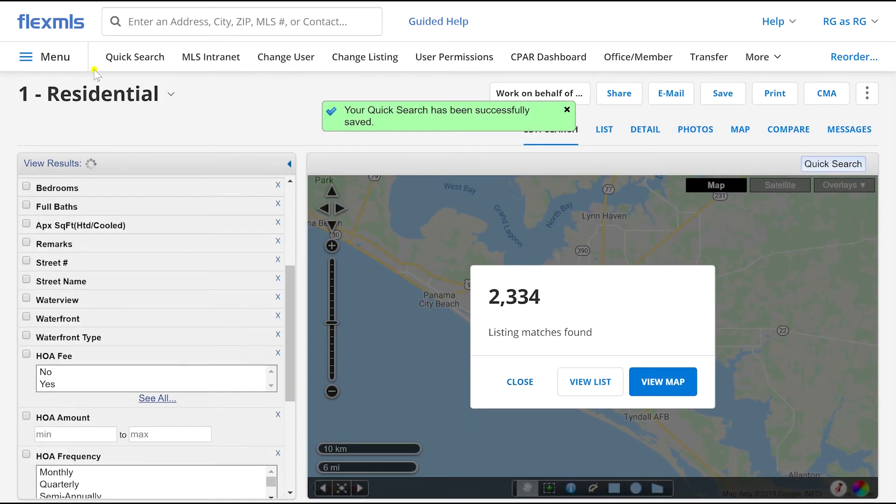
left_click(159, 95)
scroll(110, 154, "down", 1)
scroll(110, 154, "down", 5)
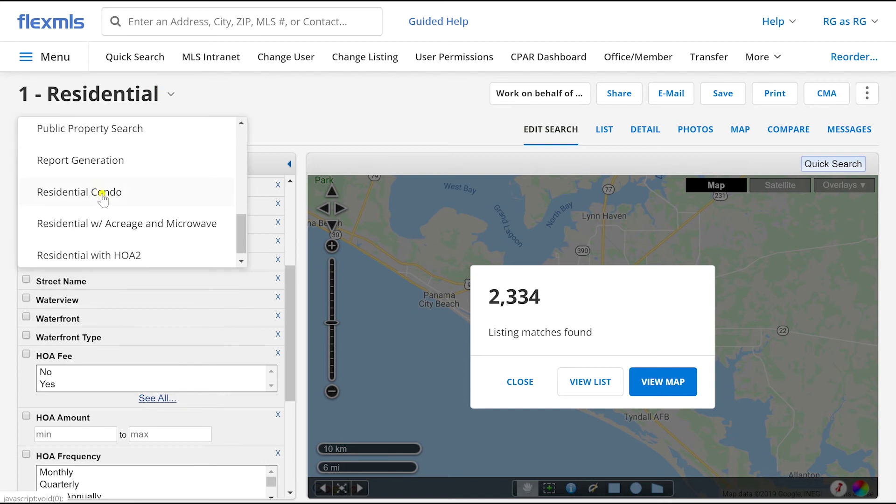
left_click(101, 197)
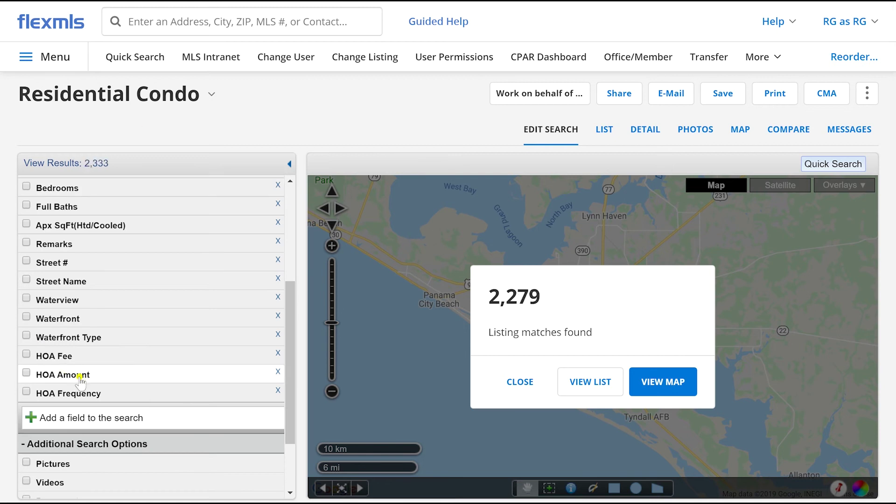
Step: Remove the Area field from the Residential Condo search criteria
scroll(103, 346, "up", 3)
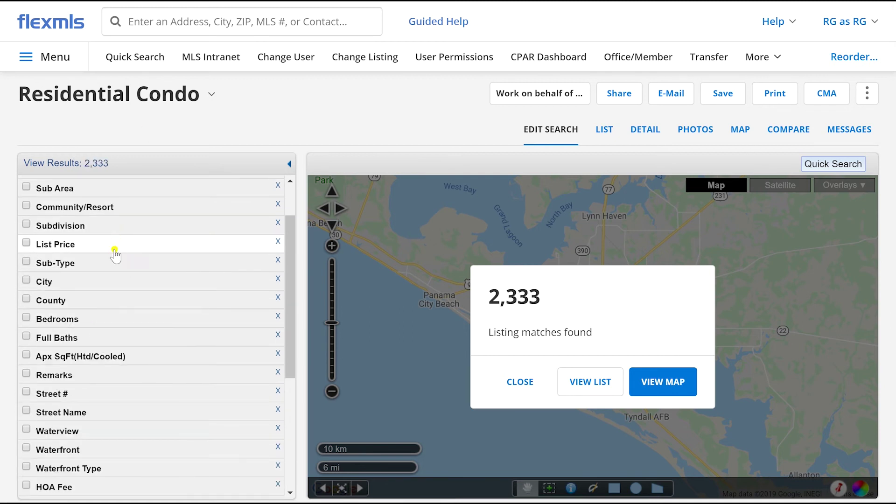
scroll(112, 361, "up", 3)
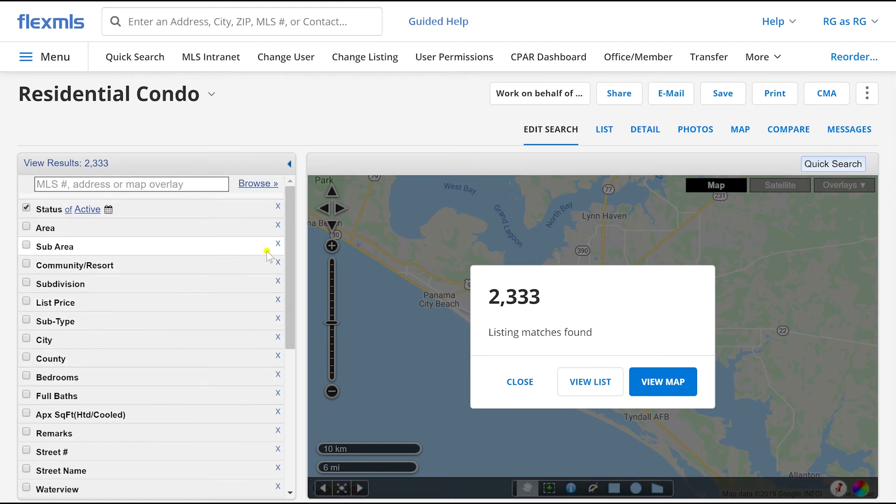
left_click(277, 225)
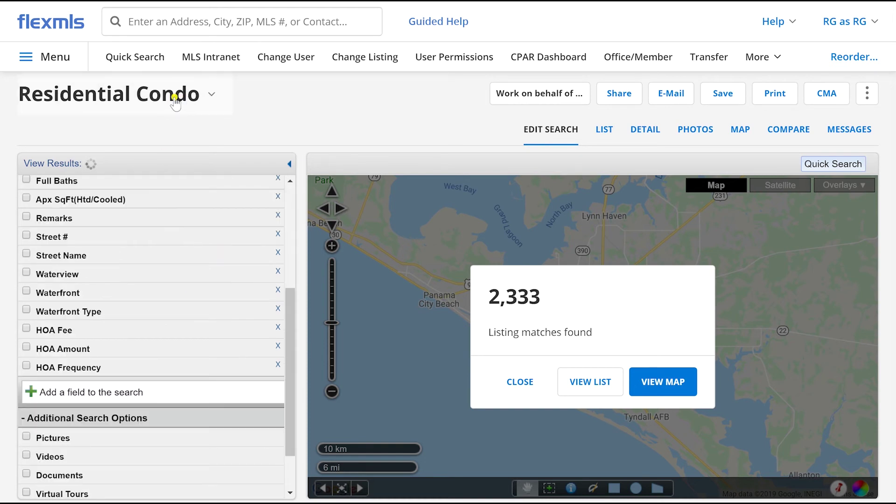
Step: Leave the current search for the CPAR Dashboard and reopen Quick Search from there
left_click(188, 98)
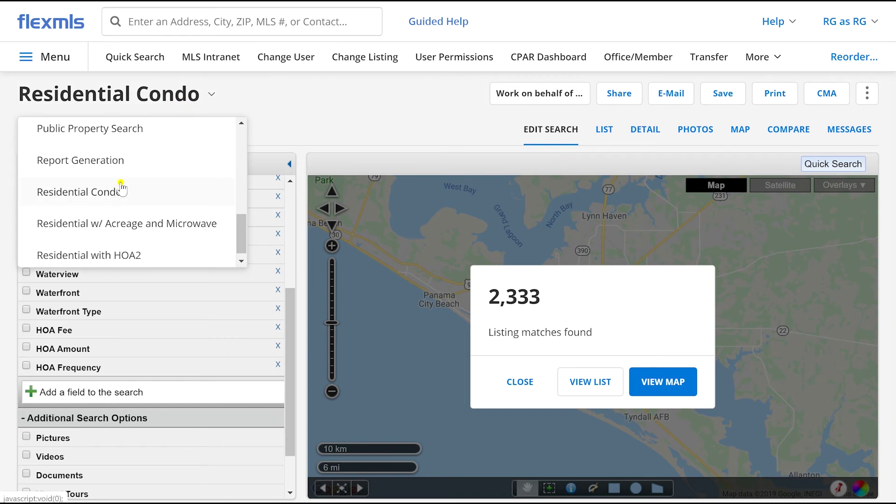
left_click(55, 57)
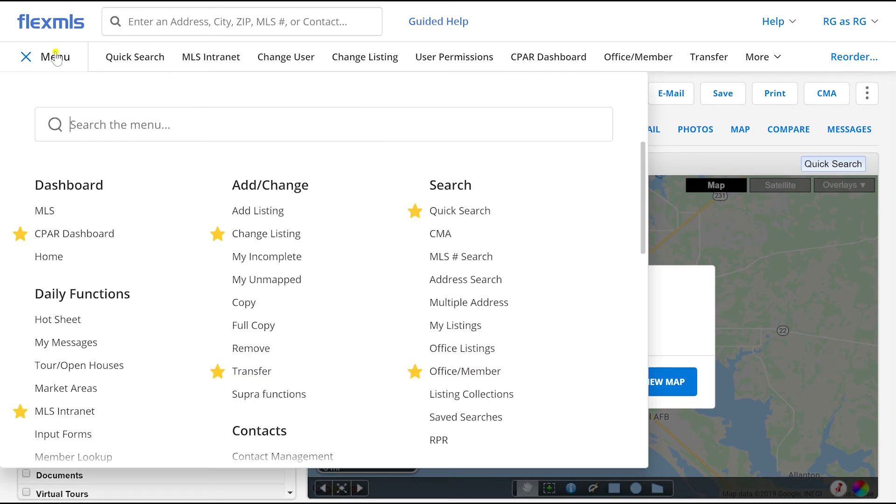
left_click(72, 234)
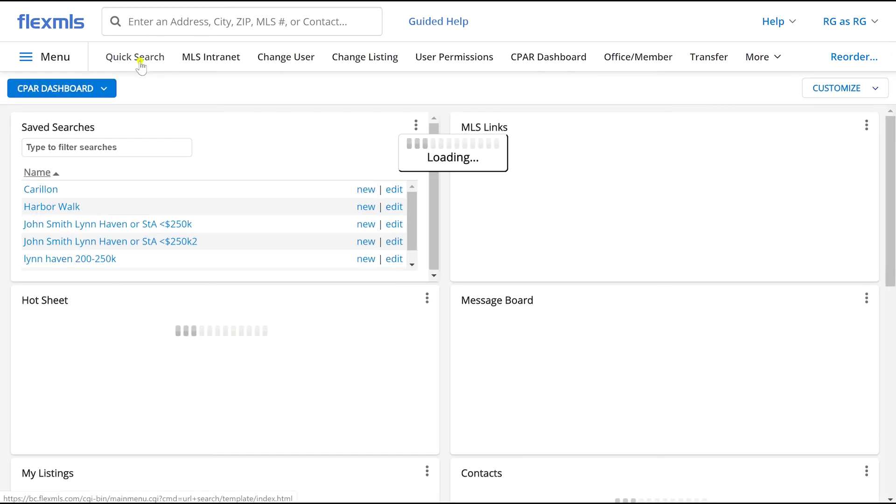
left_click(136, 60)
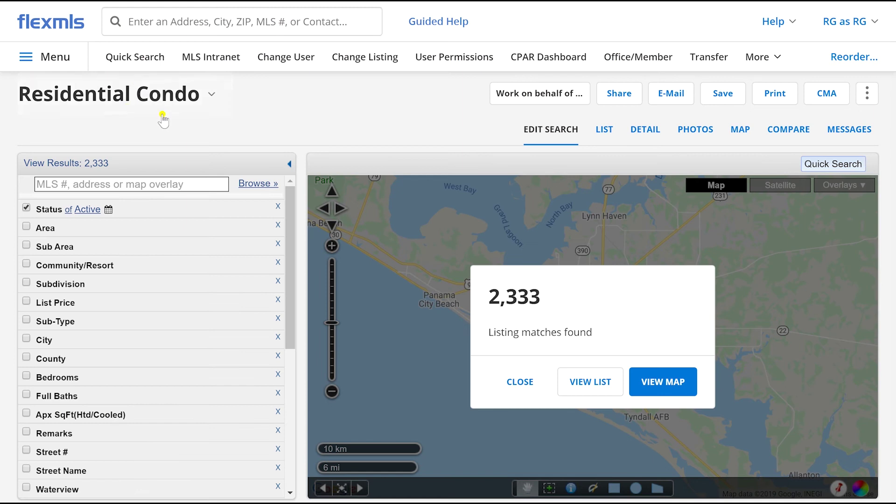
Step: Switch the quick search template to 2 - Residential Land and back to 1 - Residential
left_click(186, 98)
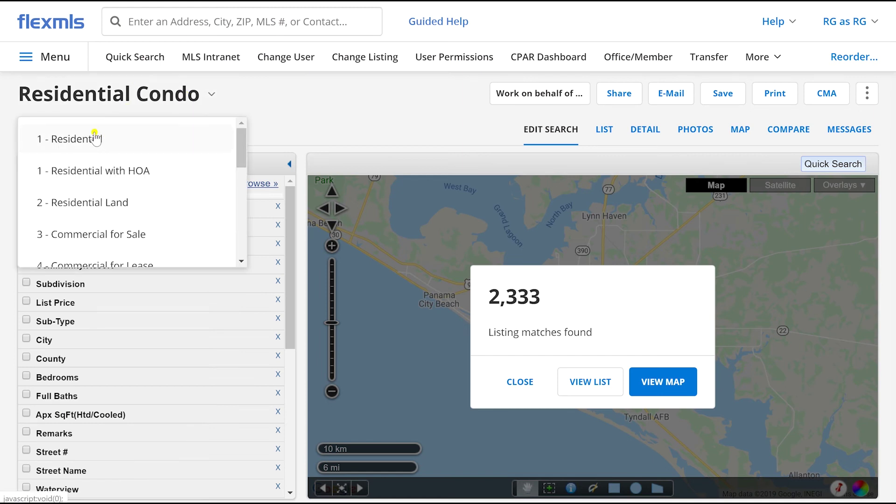
left_click(105, 204)
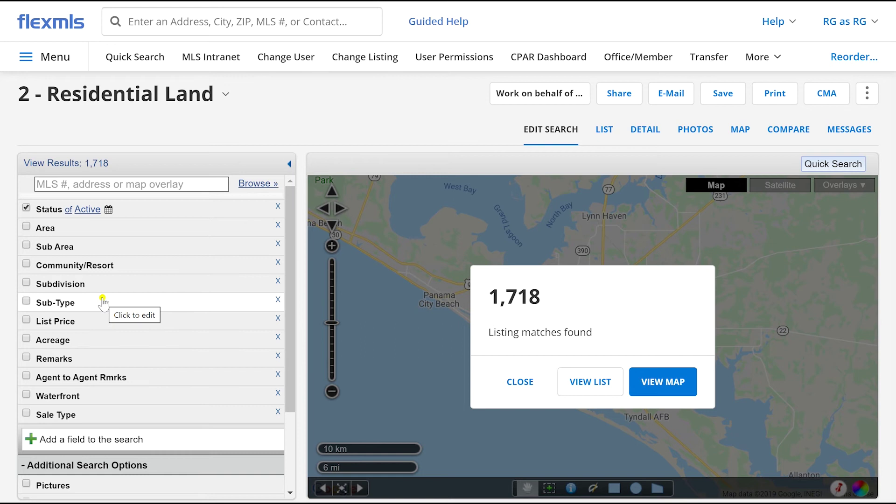
left_click(153, 96)
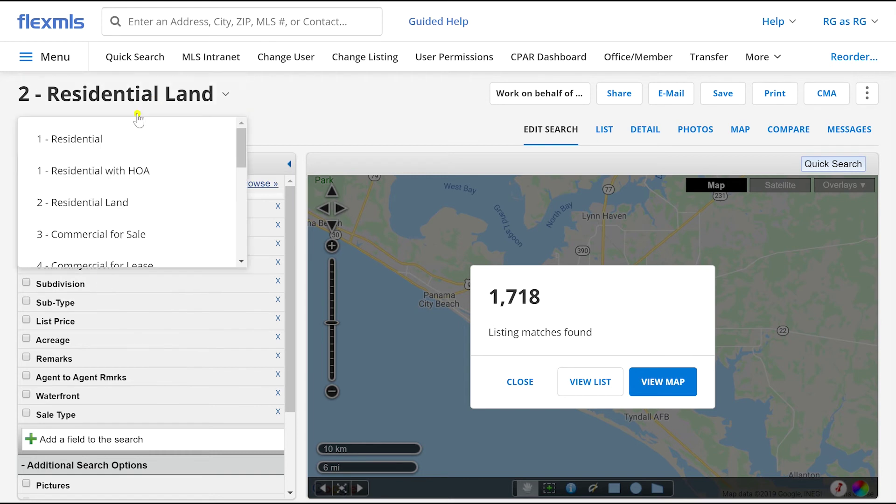
left_click(132, 138)
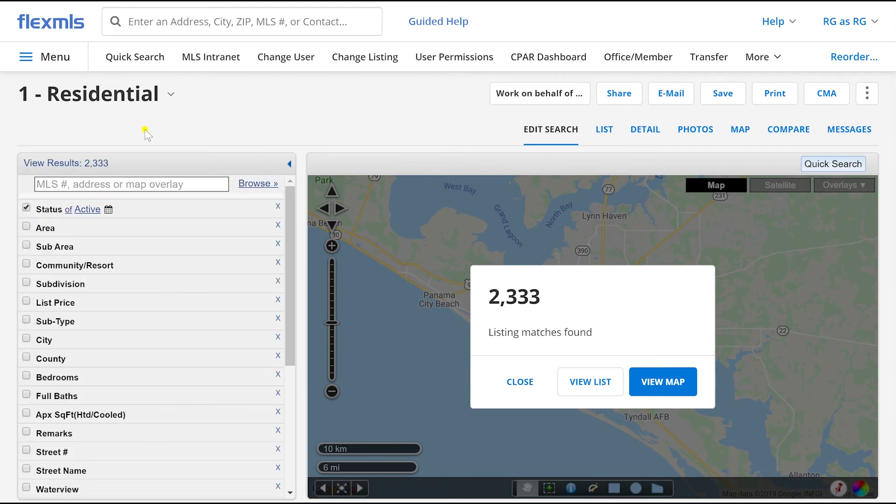
Step: View the search results in list and detail form, and sort the list by New or Recently Changed First
left_click(604, 131)
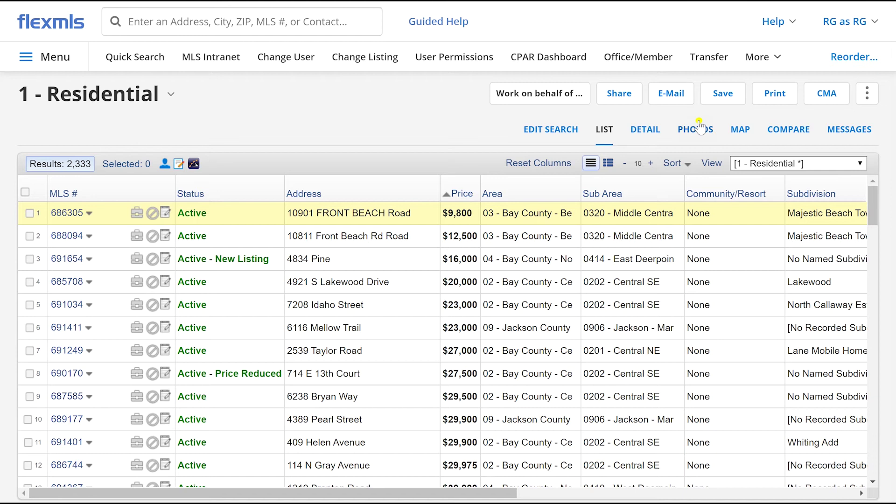
left_click(638, 133)
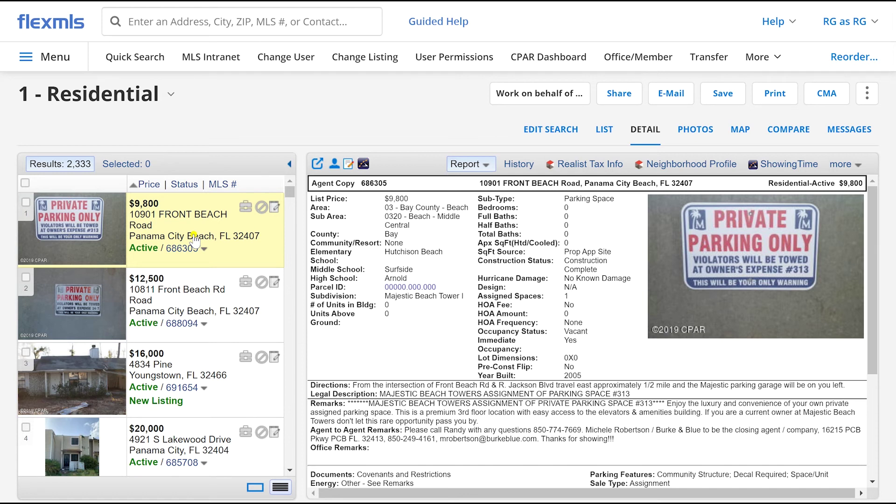
left_click(604, 130)
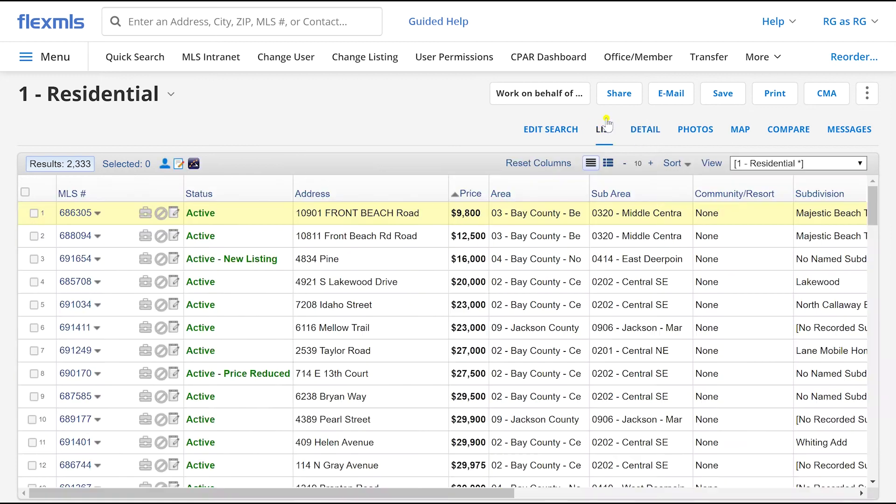
left_click(678, 161)
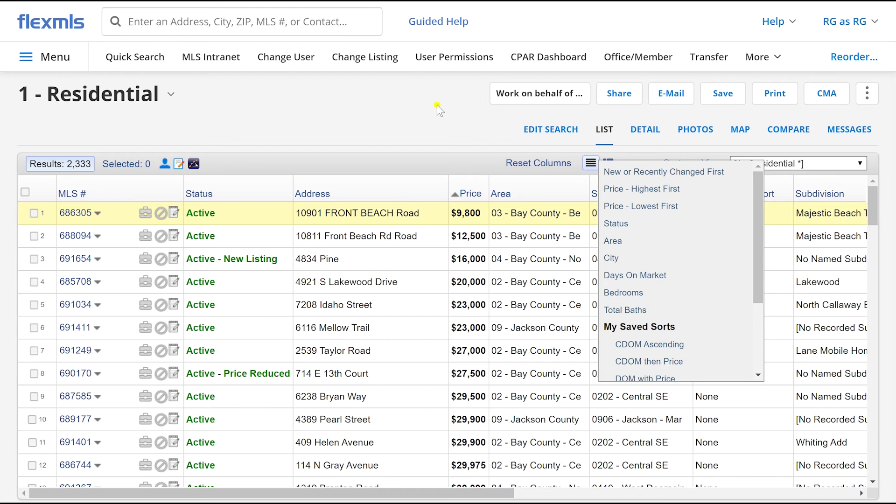
left_click(652, 173)
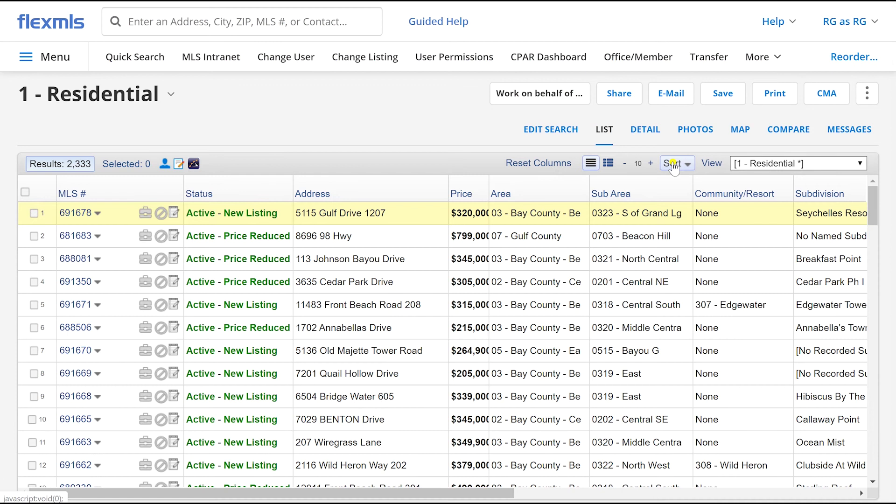
Step: Start a new list view based on 1 - Residential and set its description to 1 - Residential Condo
left_click(715, 165)
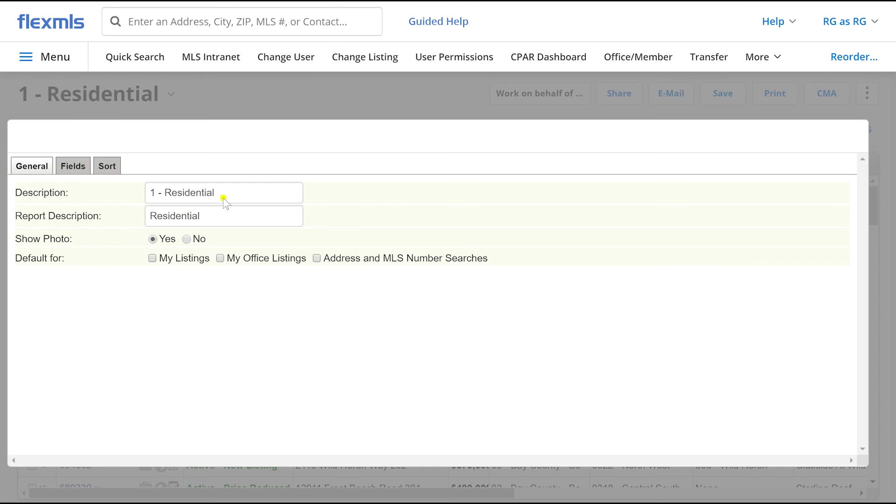
left_click(236, 193)
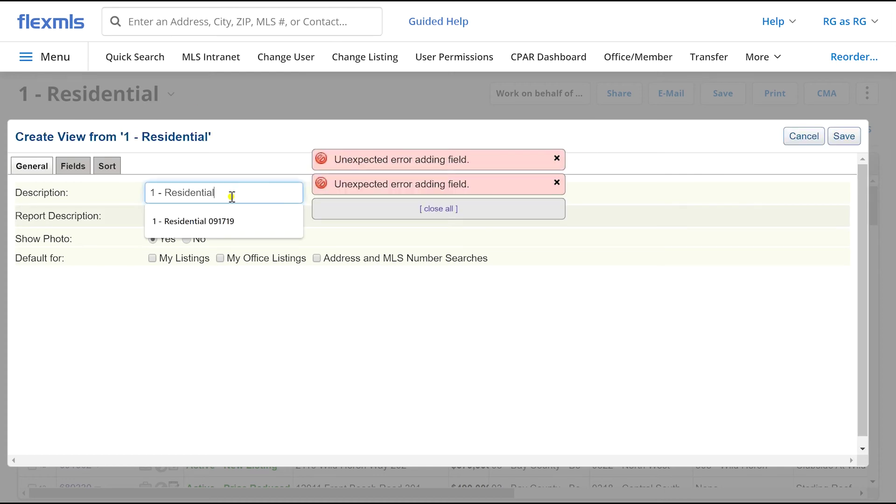
type("Condo")
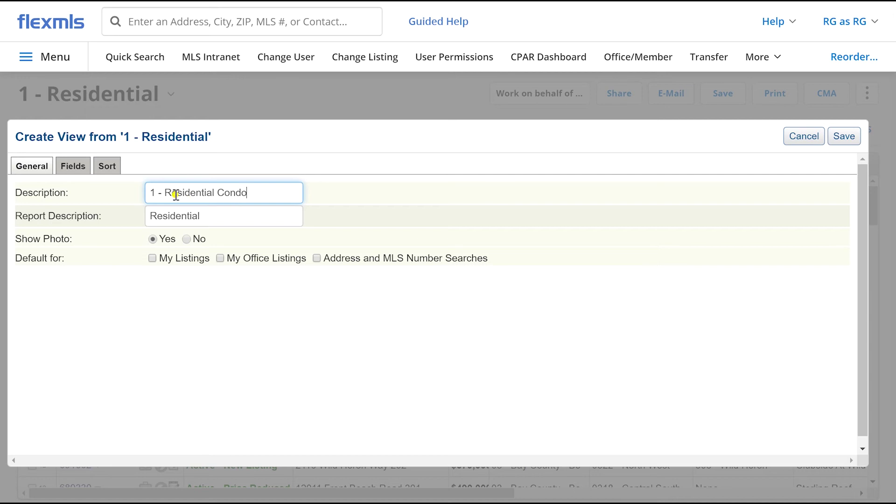
Step: Remove the Design, Garage Spaces and Waterfront Feet fields from the new view's selected fields
left_click(74, 166)
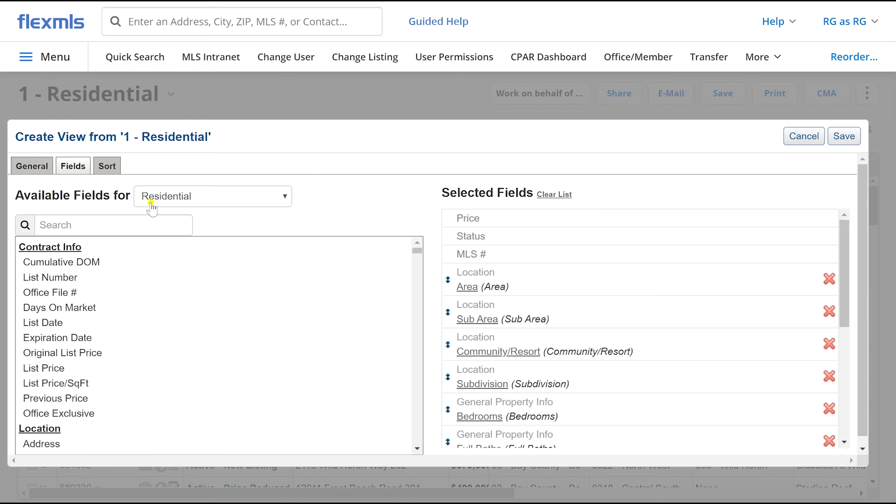
scroll(535, 271, "down", 1)
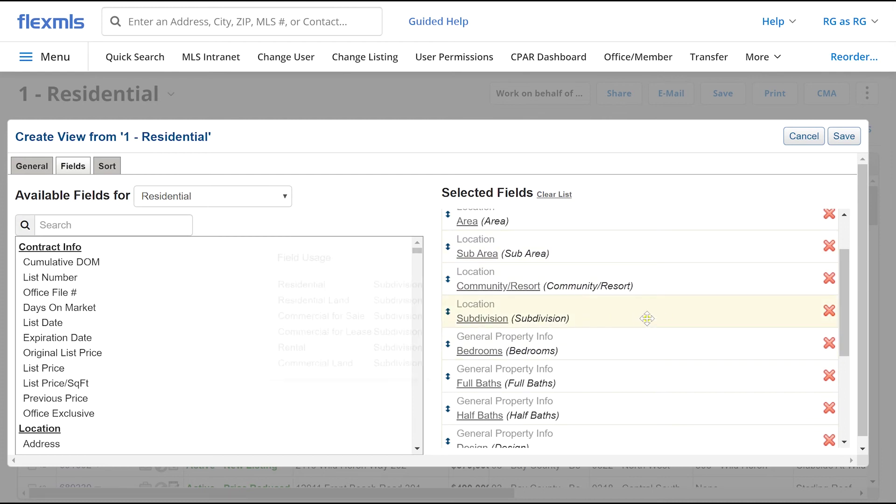
scroll(636, 316, "down", 2)
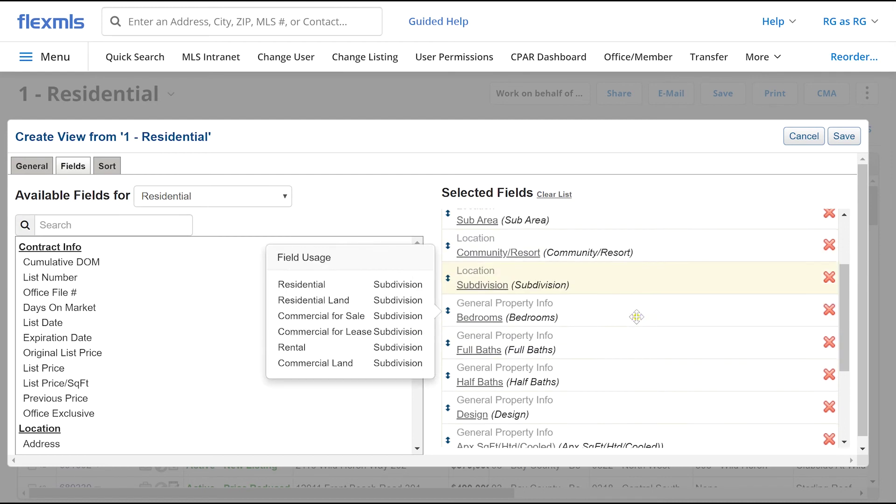
left_click(829, 375)
scroll(730, 311, "down", 2)
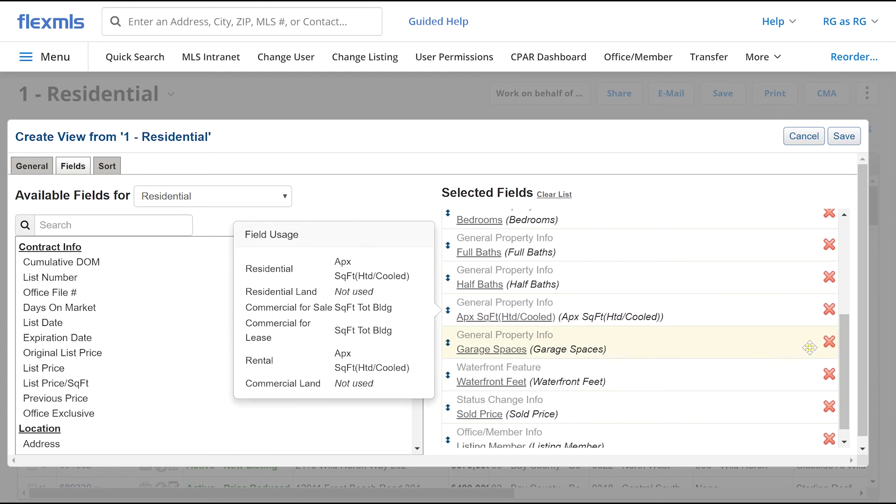
left_click(829, 345)
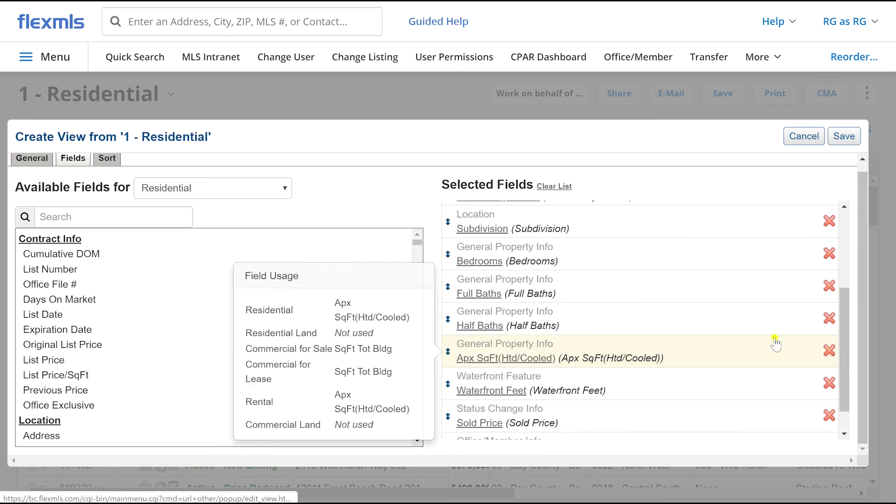
left_click(829, 350)
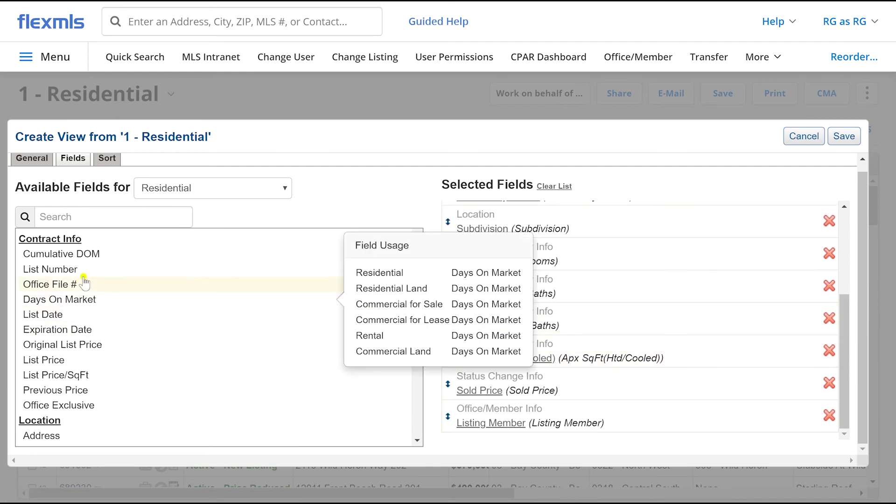
Step: Add the Cumulative DOM, HOA Fee, HOA Amount and HOA Frequency fields to the new view
left_click(79, 256)
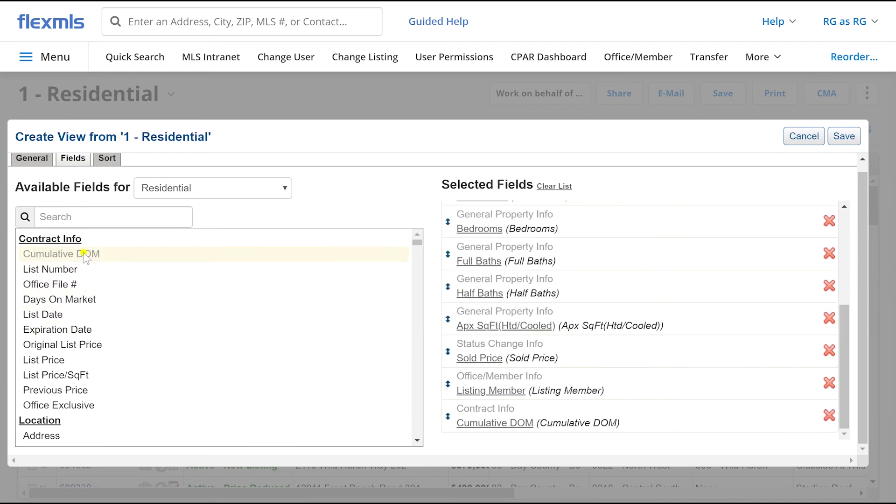
scroll(89, 256, "down", 1)
left_click(88, 219)
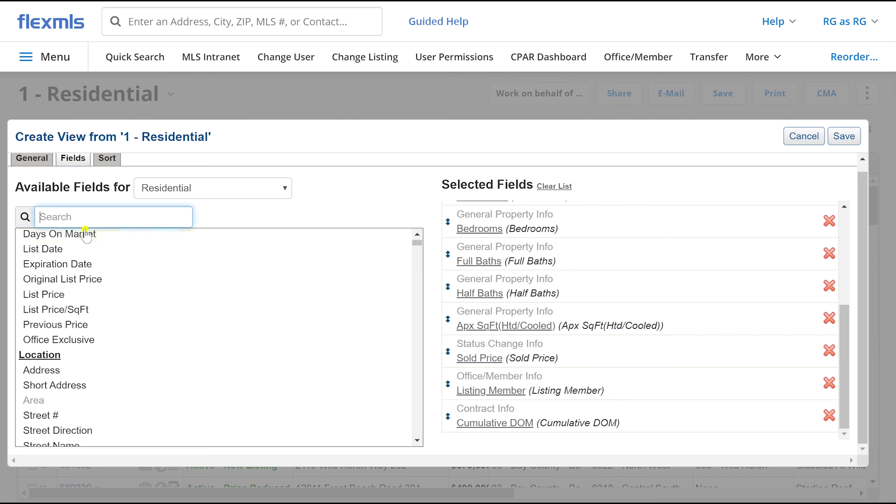
type("H")
mouse_move(85, 231)
type("OA")
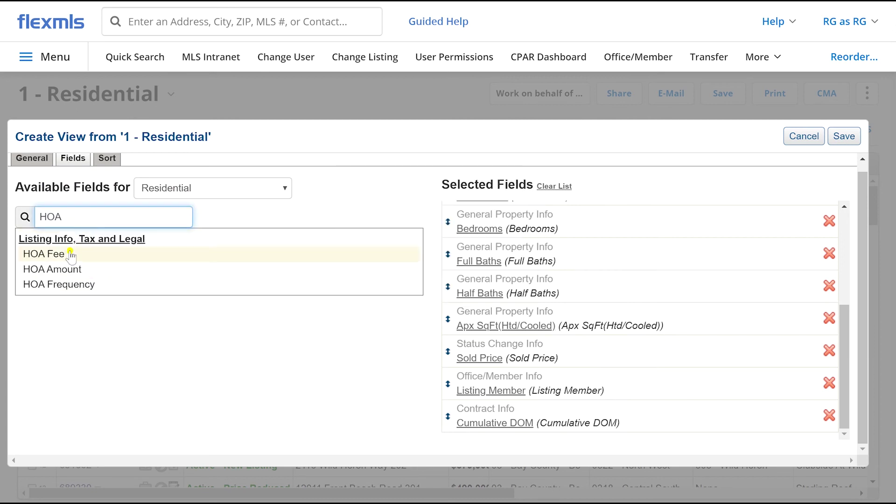
left_click(53, 255)
left_click(55, 270)
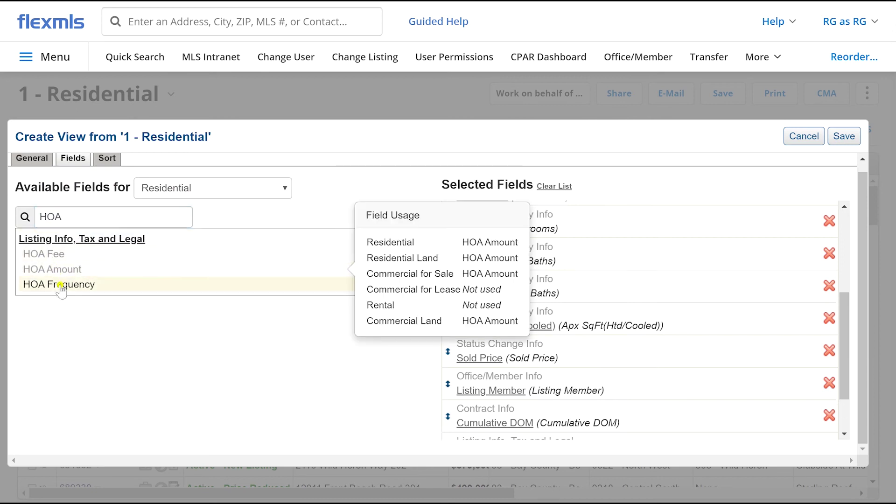
left_click(59, 285)
scroll(624, 348, "down", 3)
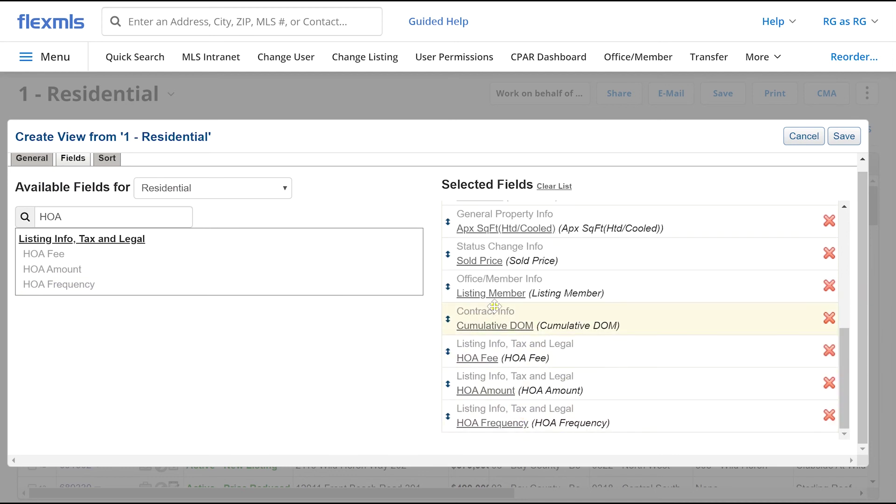
Step: Move Cumulative DOM directly below MLS # in the selected fields and remove the Area field from the view
scroll(587, 368, "up", 2)
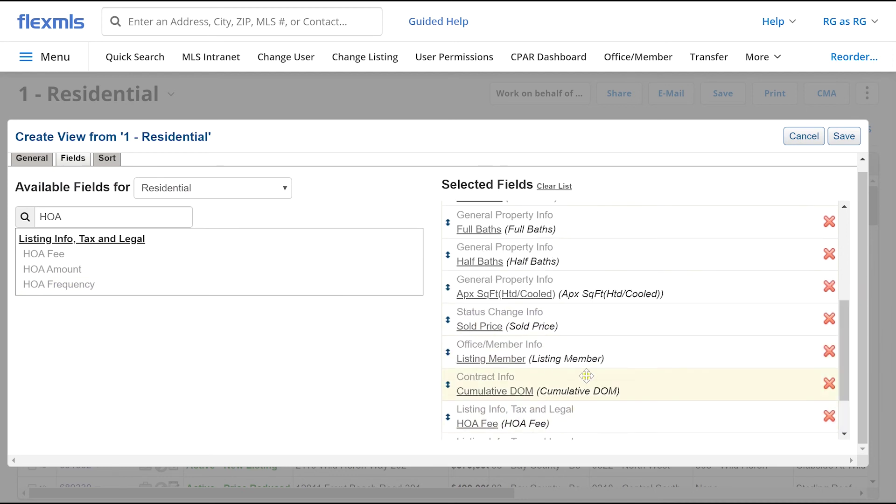
left_click_drag(599, 383, 586, 261)
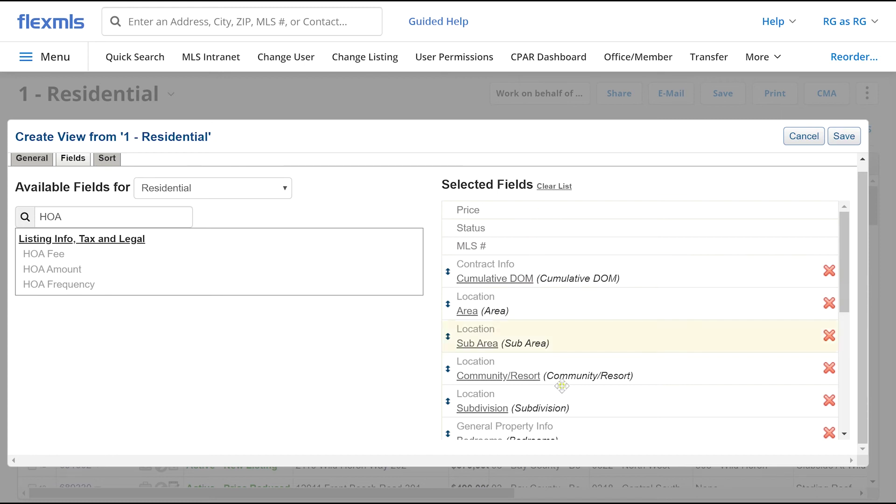
left_click(829, 301)
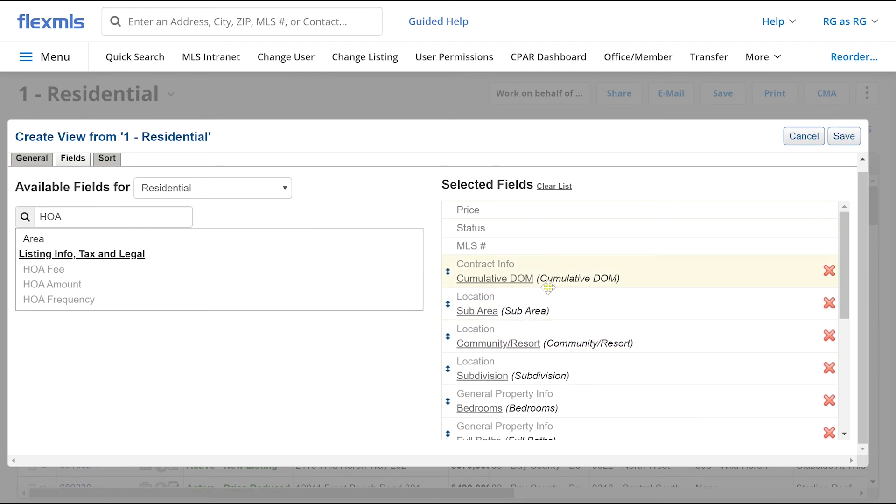
Step: Set the new view to a custom sort using the saved sort DOM with Price, and review its sort fields
left_click(107, 160)
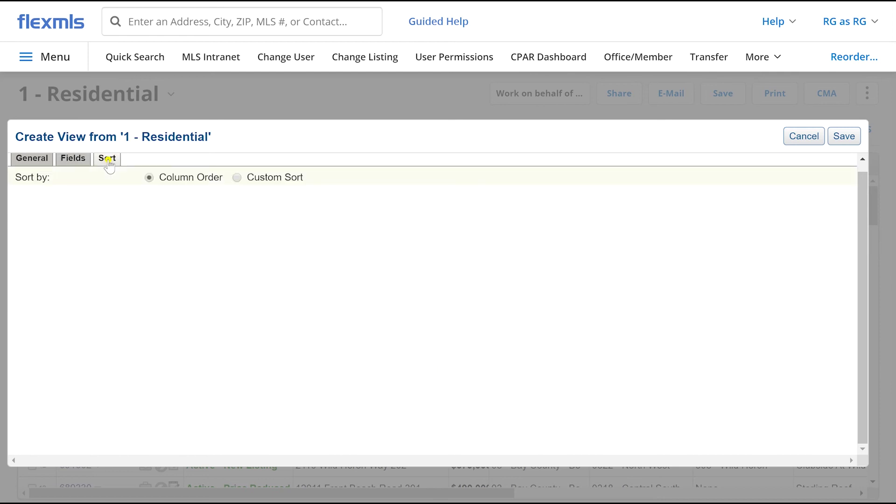
left_click(238, 179)
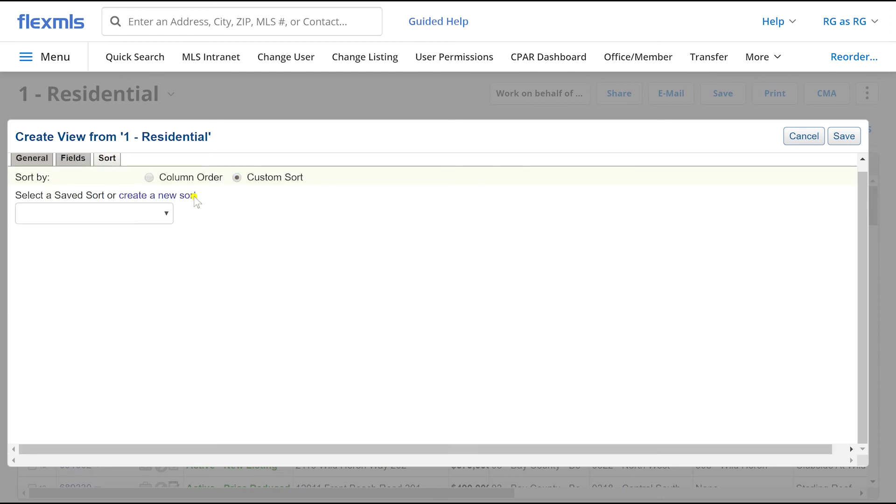
left_click(164, 213)
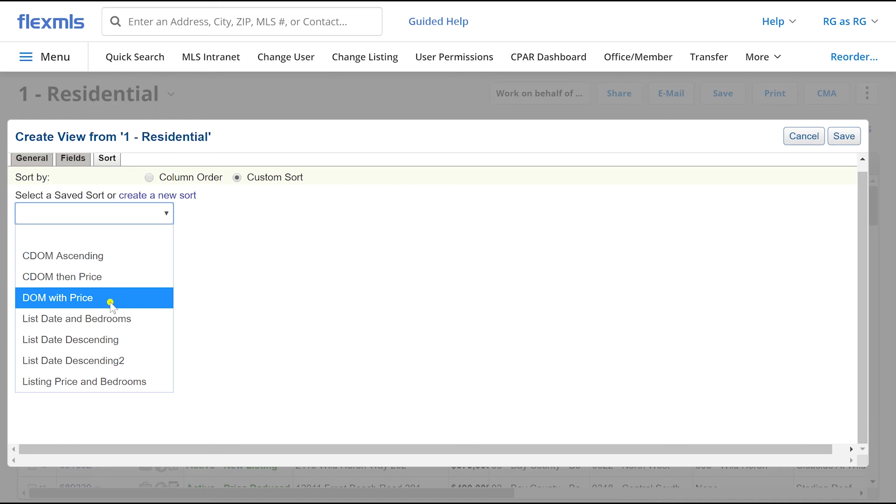
left_click(92, 300)
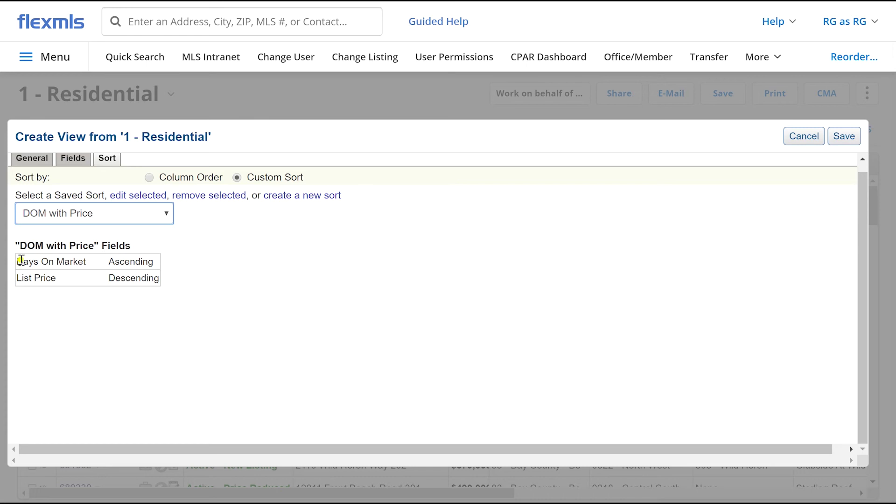
left_click_drag(21, 260, 121, 262)
left_click(122, 262)
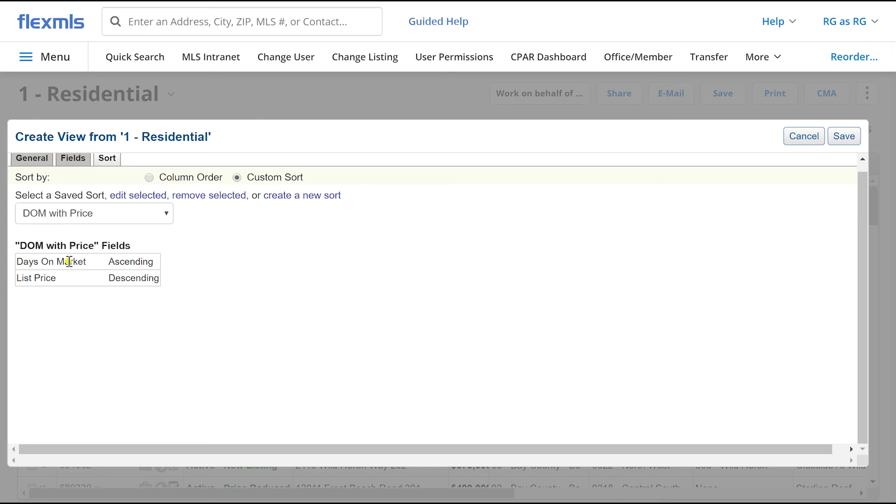
Step: Start a new custom sort for the view and name it DOM then Price2
left_click_drag(26, 278, 160, 294)
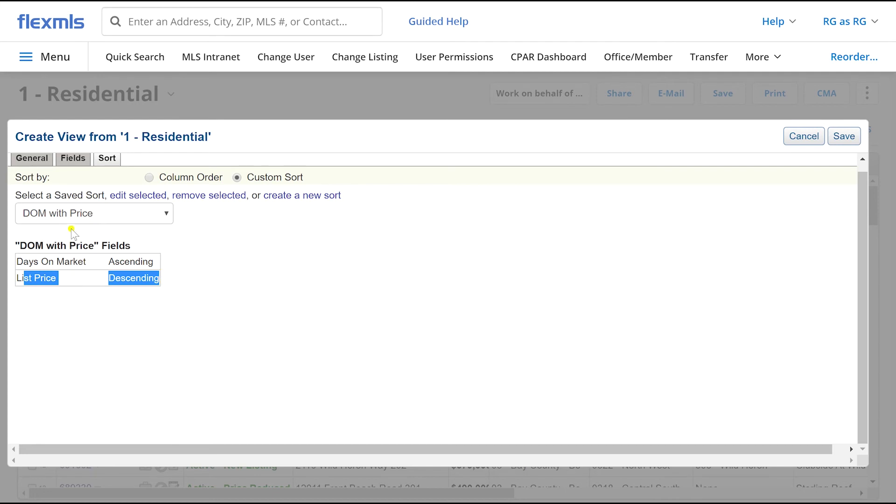
left_click(297, 196)
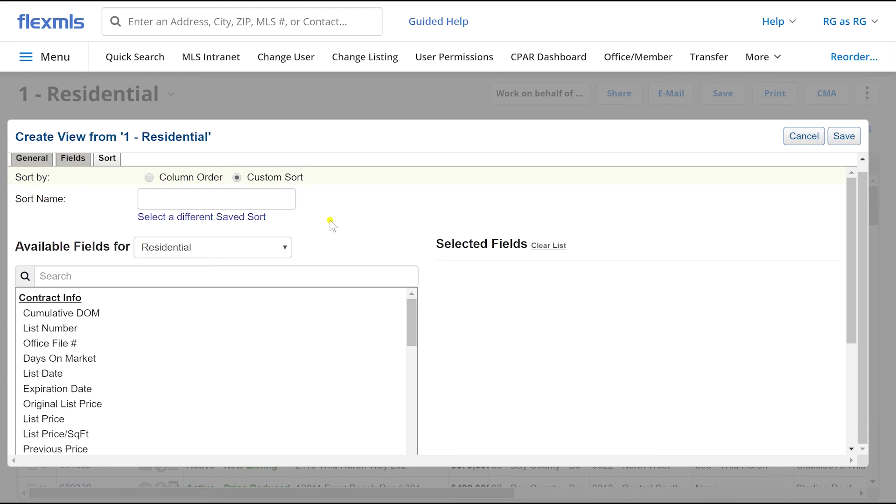
left_click(194, 207)
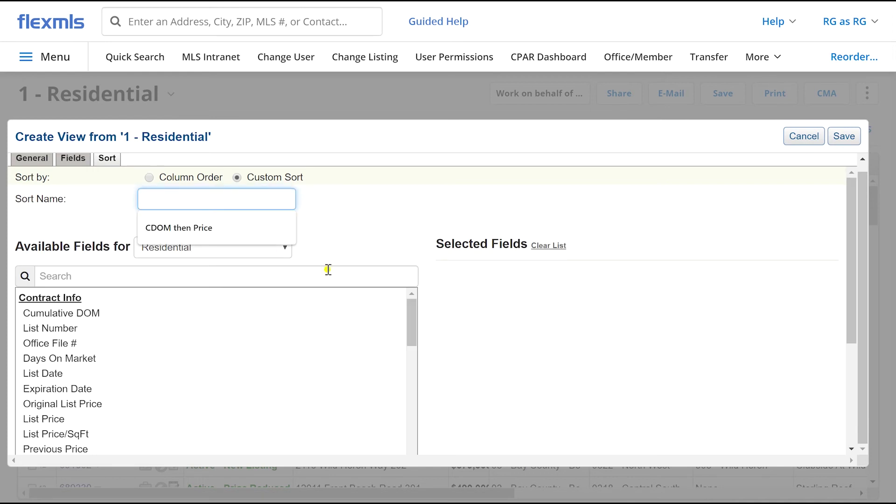
type("DOM then Price2")
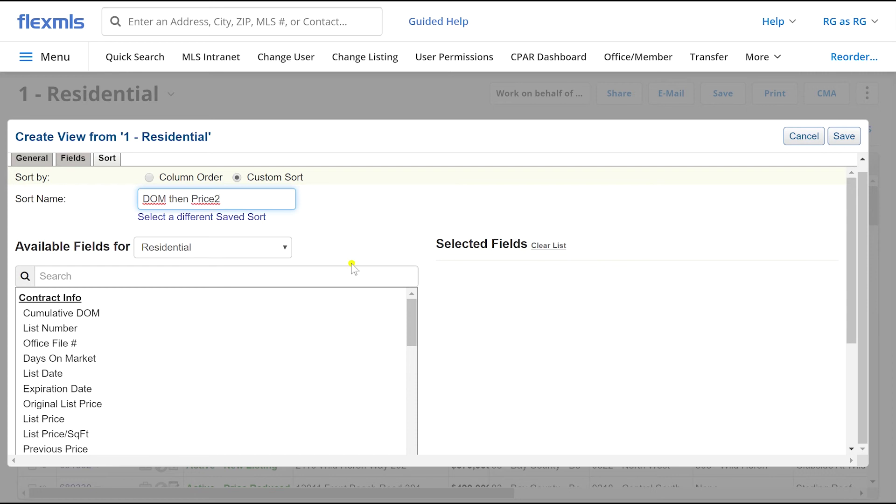
left_click(348, 213)
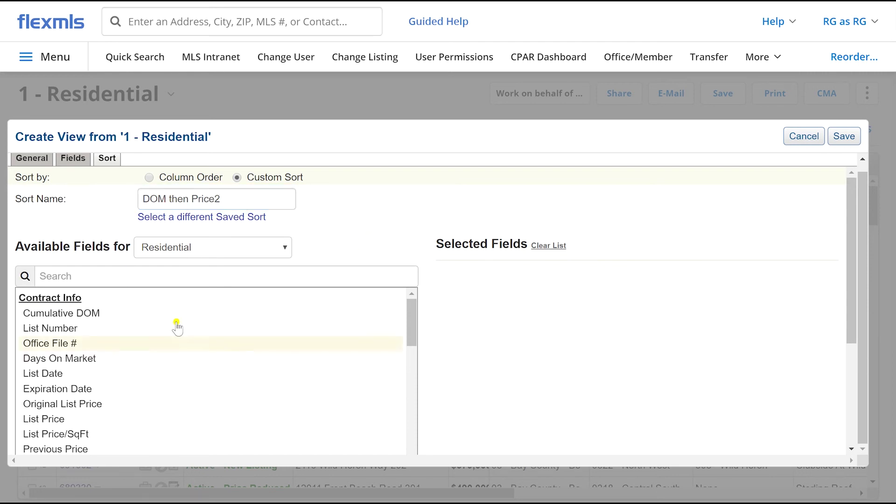
Step: Add Cumulative DOM in ascending order and List Price in descending order to the new sort
left_click(129, 315)
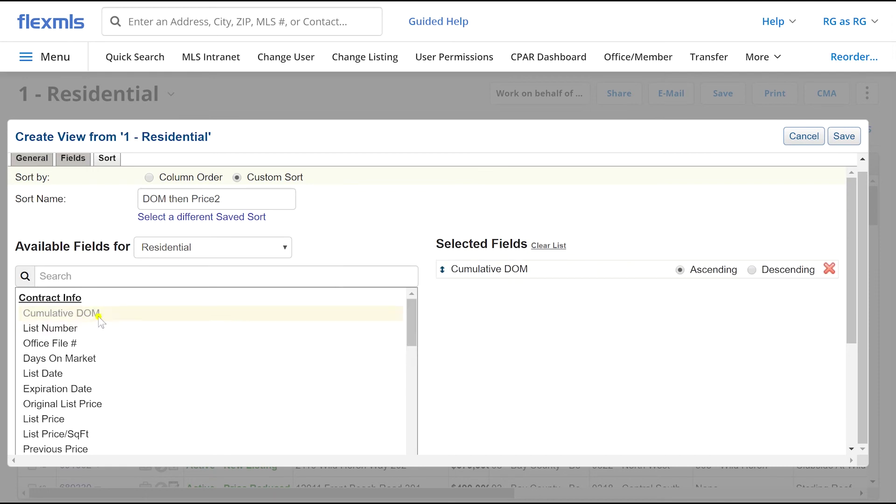
left_click(110, 280)
type("price")
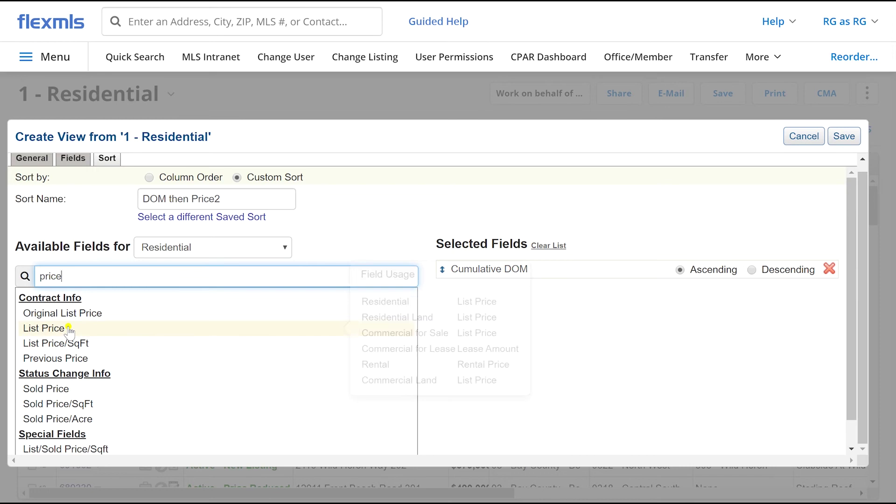
left_click(75, 337)
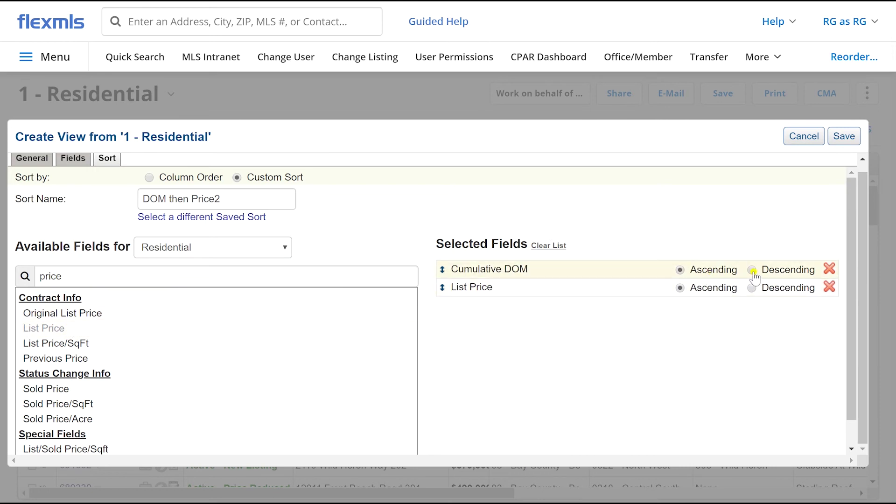
left_click(680, 270)
left_click(752, 288)
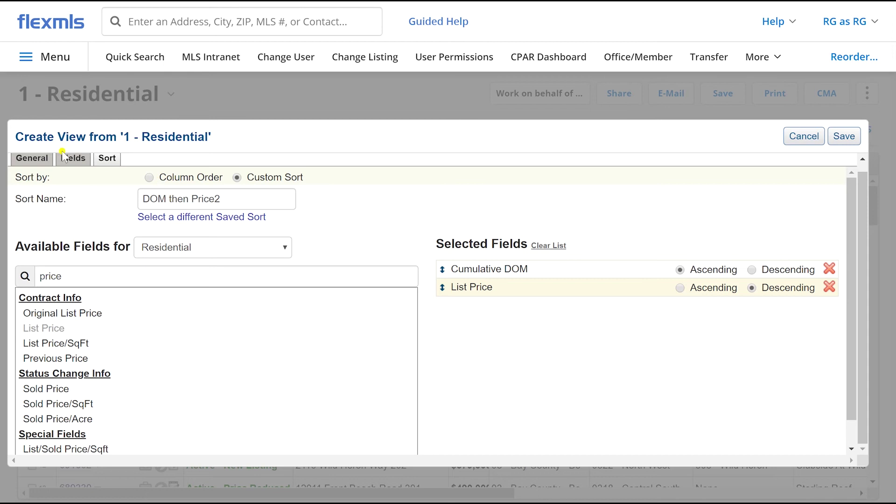
Step: Change the view's description to 1 - Residential Condo2 and save the new view
left_click(838, 137)
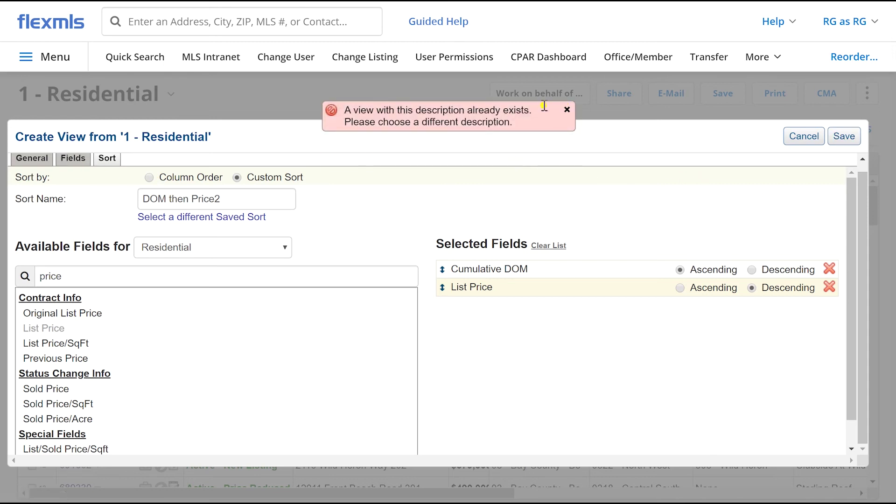
left_click(567, 112)
left_click(44, 159)
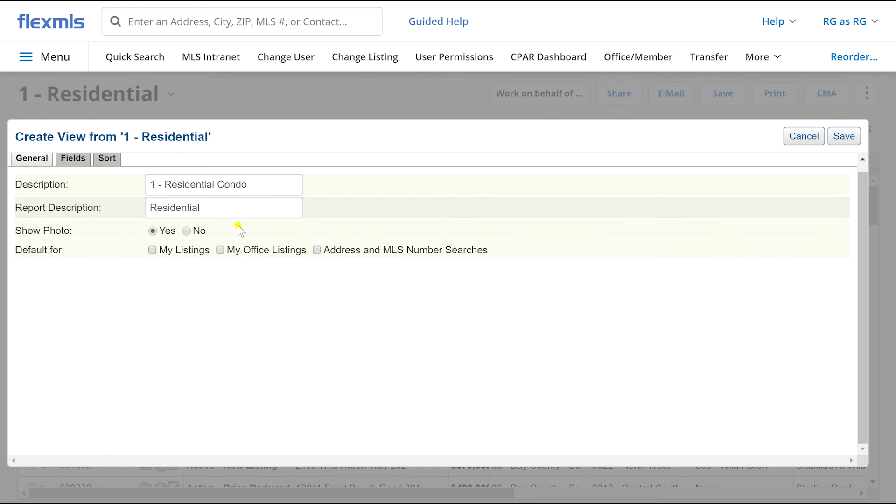
left_click(258, 194)
type("2")
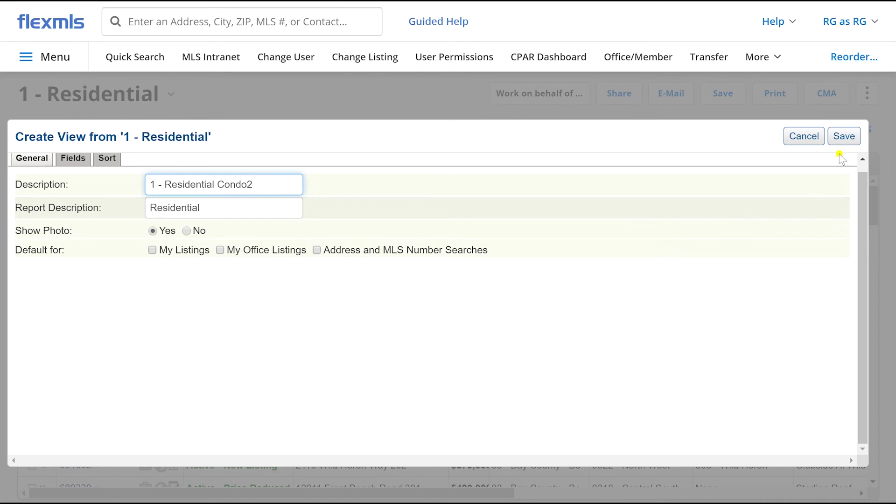
left_click(841, 138)
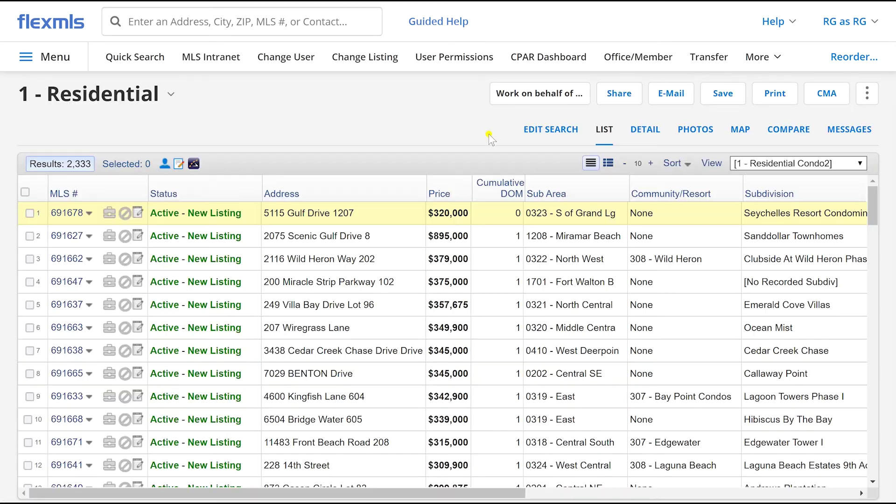
Step: Choose the 1 - Residential Condo2 view and examine how the listings are ordered by Cumulative DOM and price
left_click(795, 165)
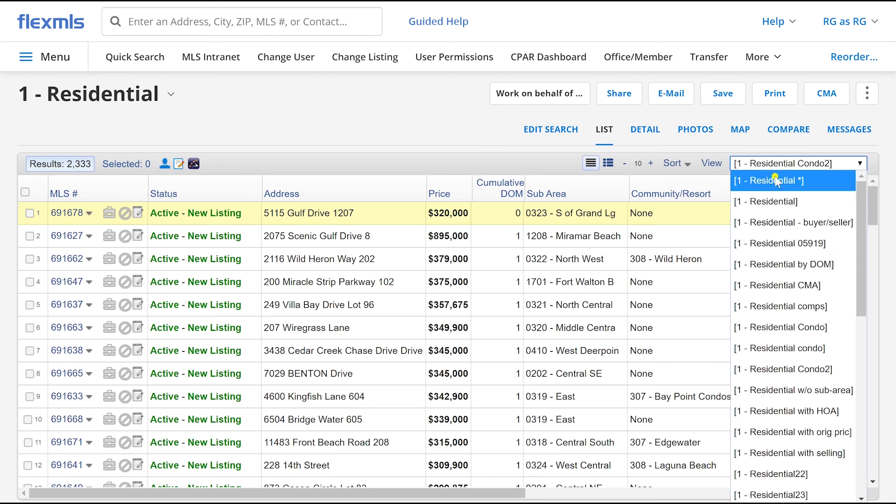
left_click(776, 370)
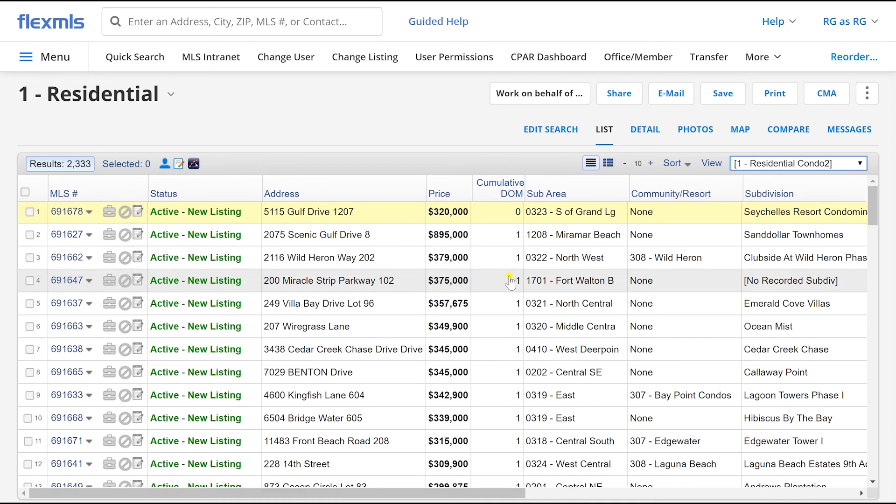
scroll(507, 283, "down", 3)
scroll(508, 283, "down", 7)
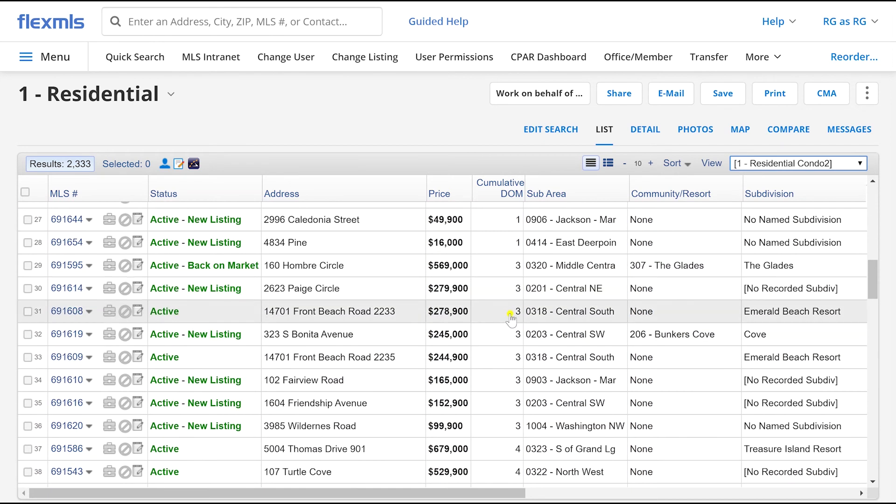
scroll(512, 317, "up", 2)
scroll(500, 342, "up", 9)
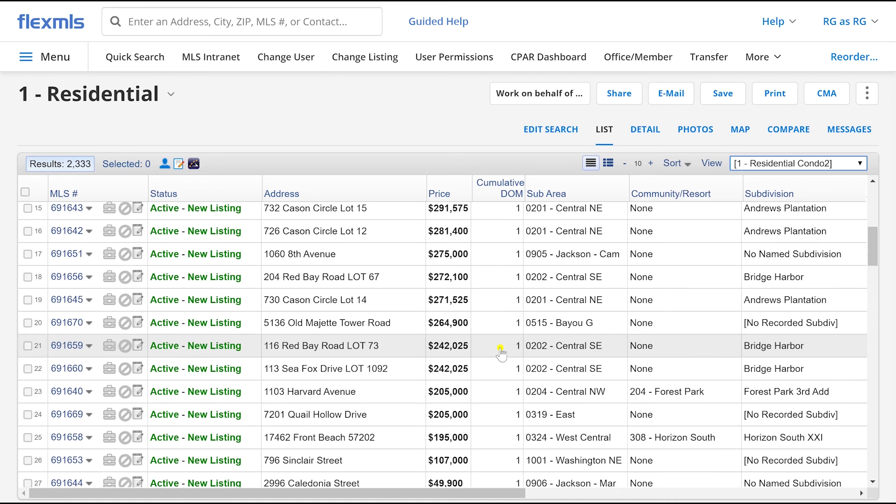
scroll(504, 341, "up", 3)
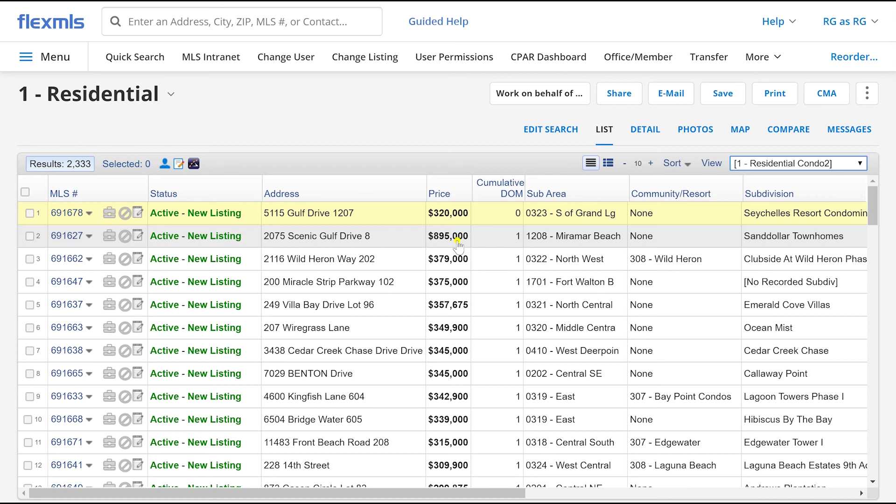
Step: Look through the list of available views for the search results without switching views
left_click(791, 162)
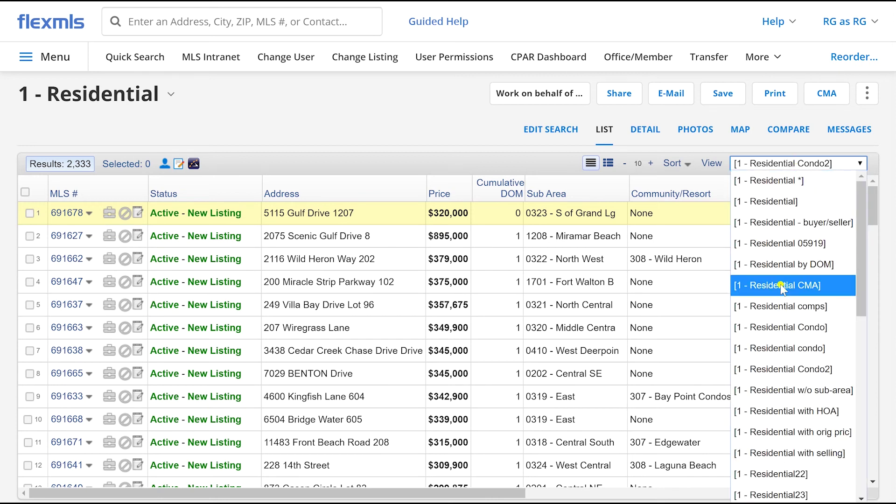
scroll(784, 282, "down", 7)
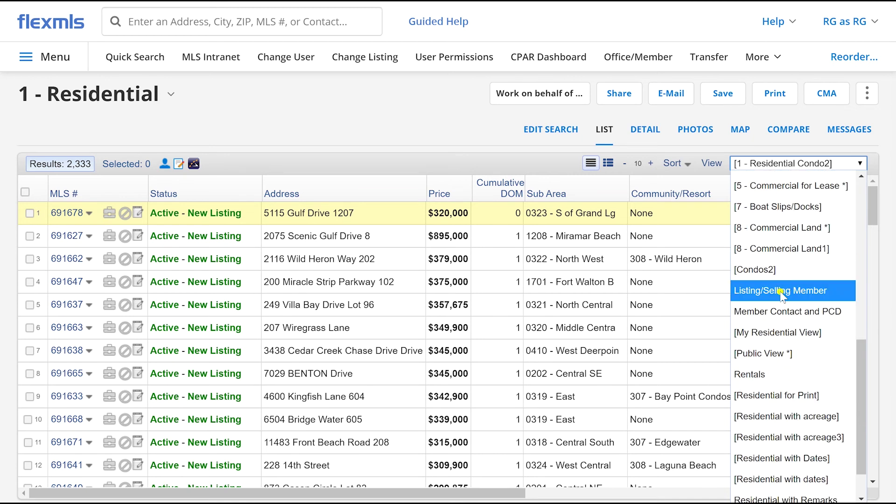
scroll(793, 363, "down", 1)
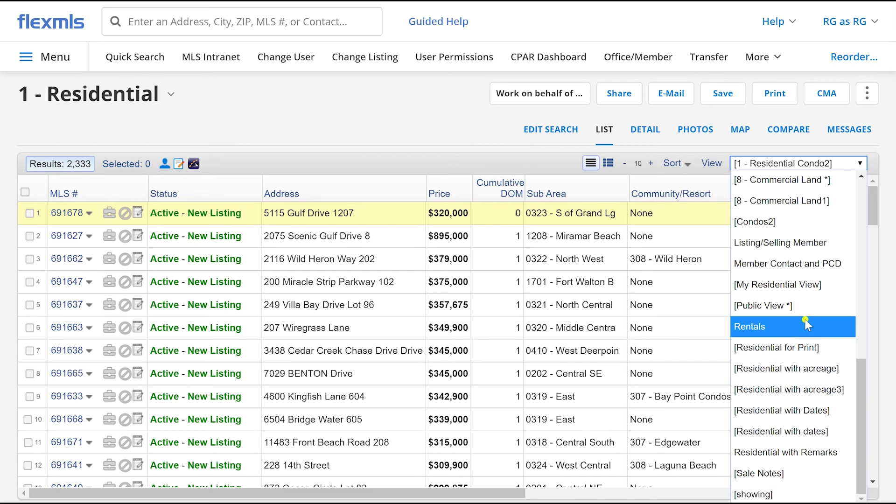
scroll(807, 327, "up", 10)
scroll(813, 365, "up", 1)
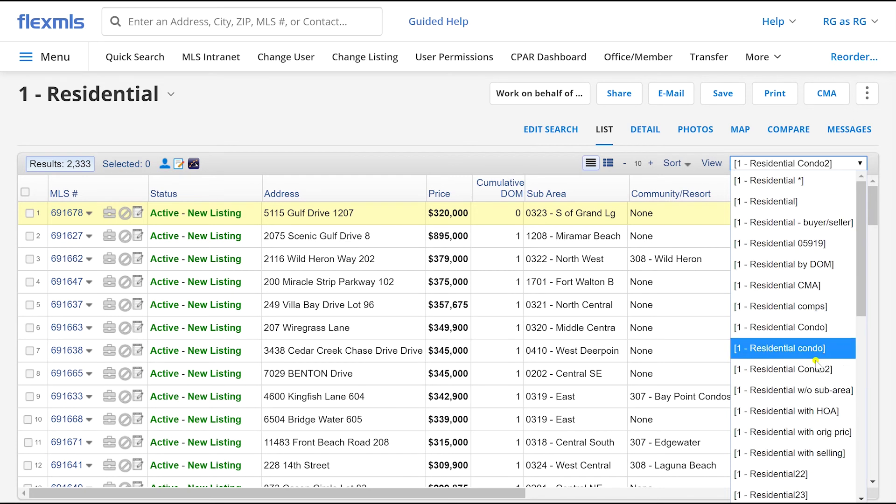
left_click(364, 136)
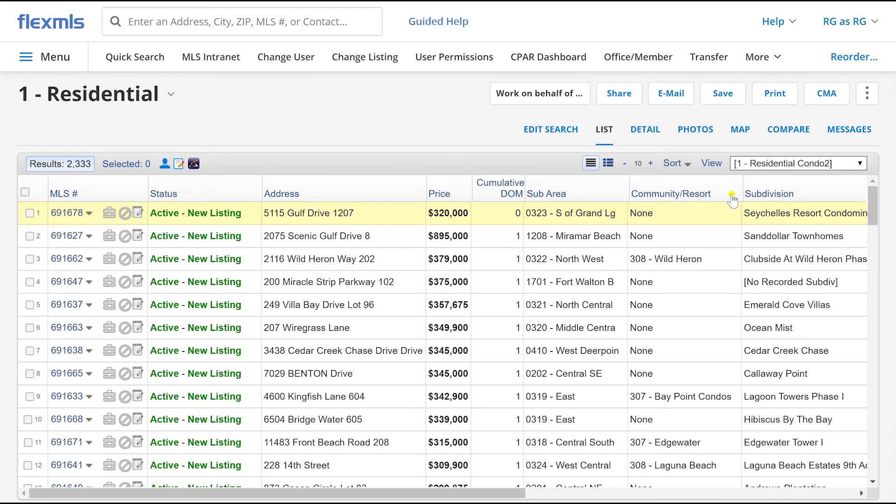
Step: Open the My Views preferences and remove the 1 - Residential Condo2 view
left_click(51, 66)
scroll(304, 240, "down", 10)
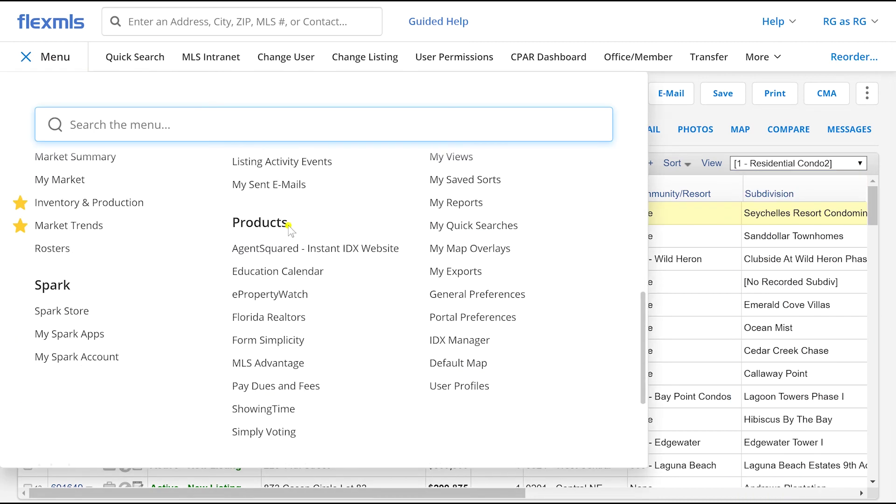
scroll(290, 228, "up", 3)
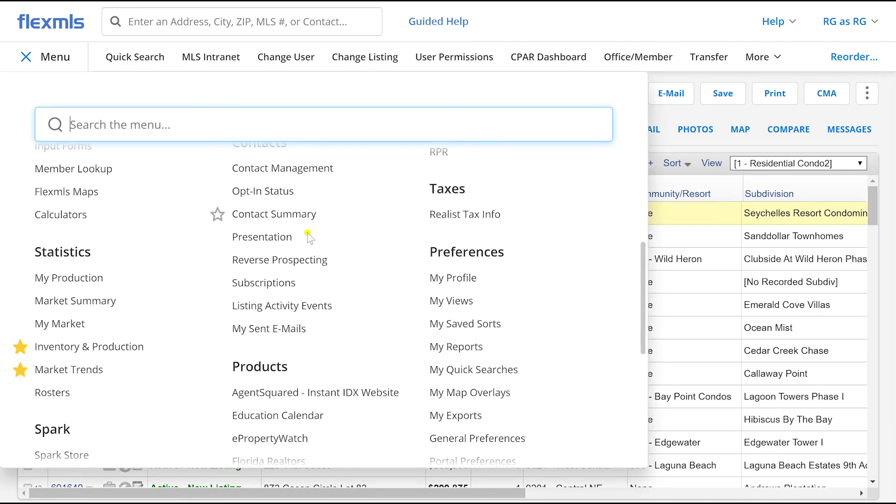
left_click(455, 304)
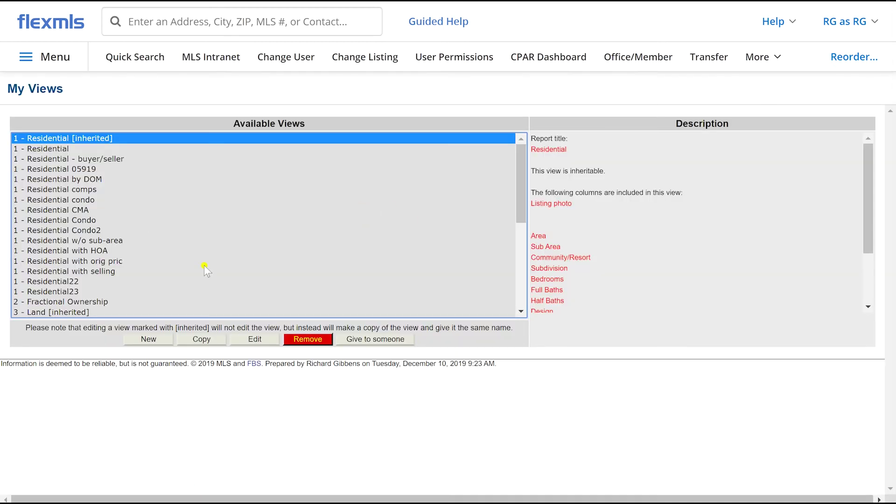
left_click(78, 220)
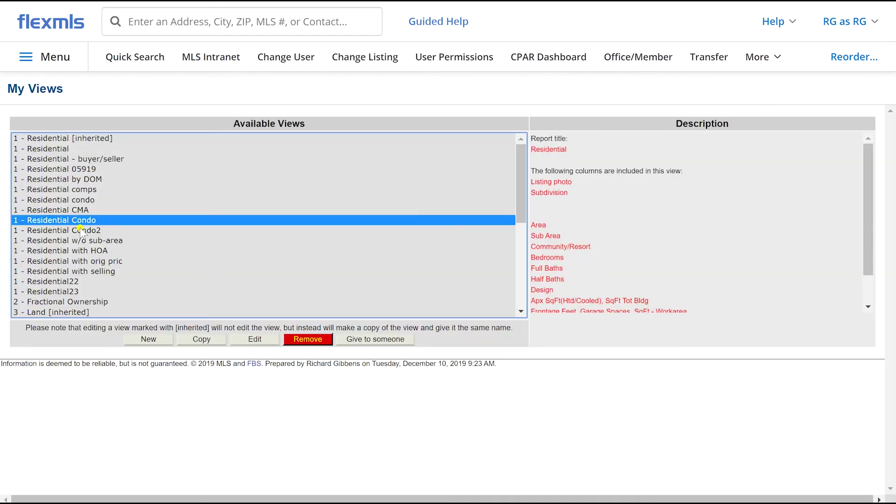
left_click(80, 230)
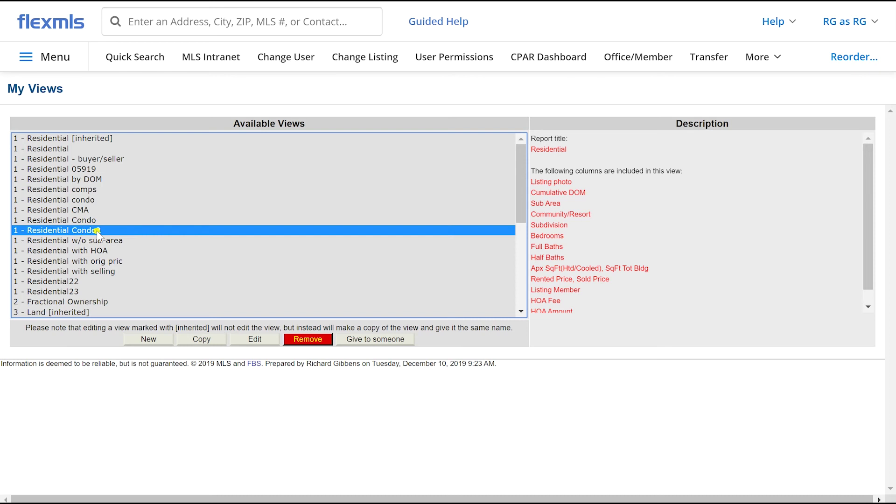
left_click(306, 343)
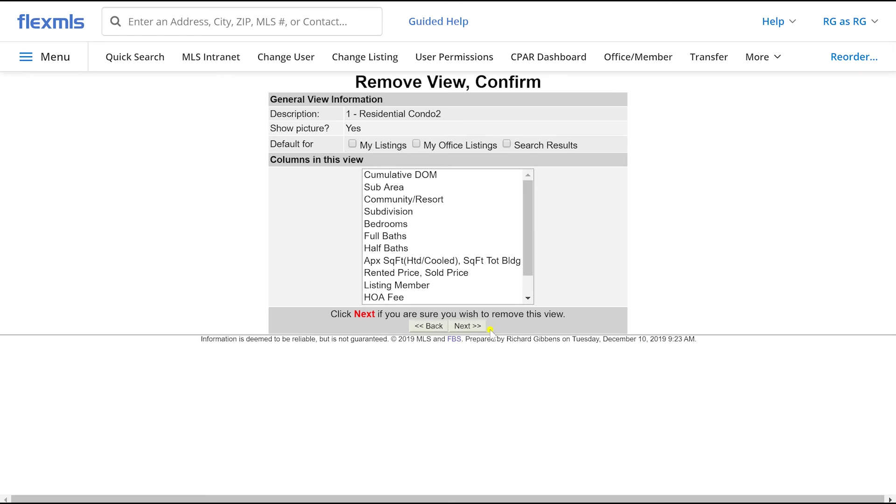
left_click(472, 327)
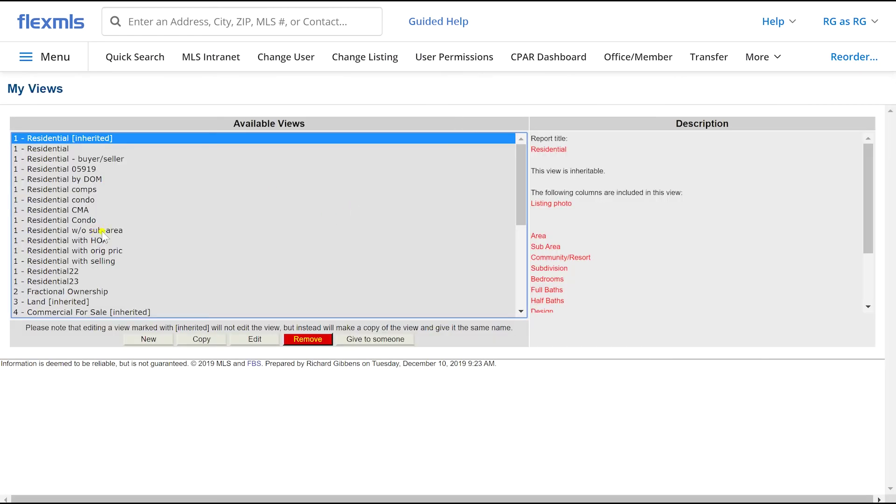
Step: Open the options for giving the 1 - Residential w/o sub-area view to another user
left_click(102, 231)
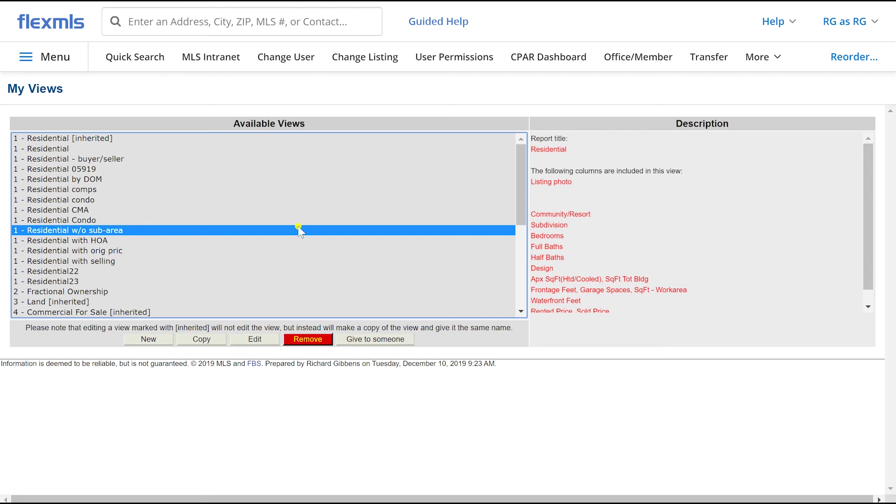
left_click(377, 342)
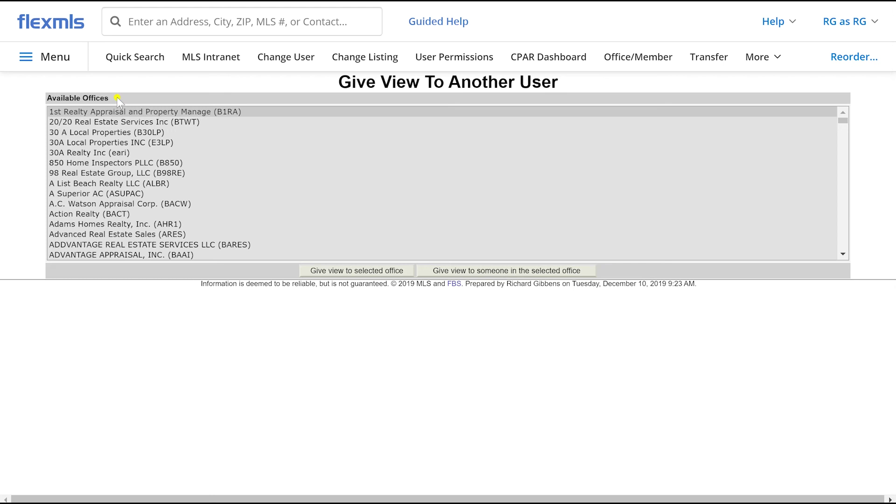
Step: Open the My Saved Sorts preferences
left_click(40, 58)
scroll(275, 214, "down", 10)
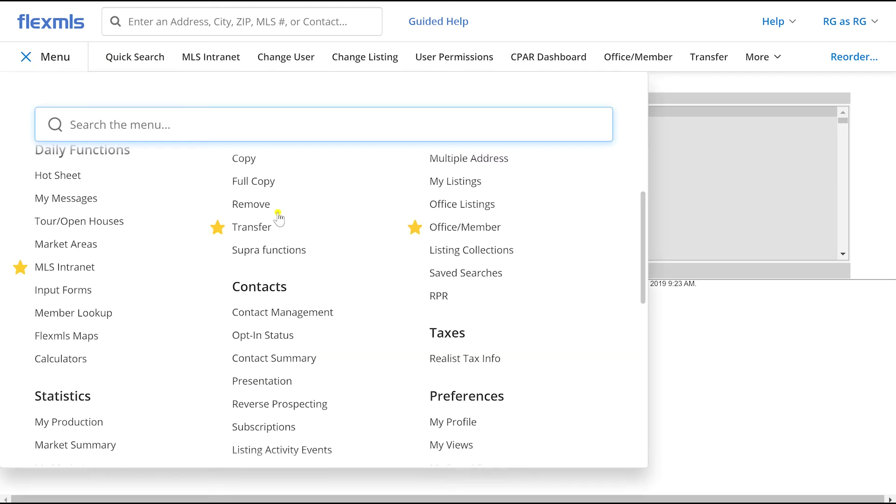
scroll(449, 322, "up", 5)
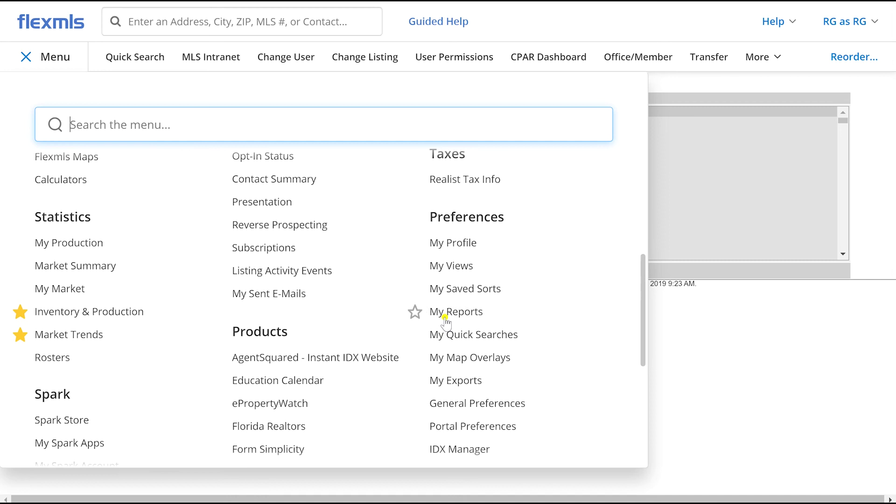
left_click(449, 292)
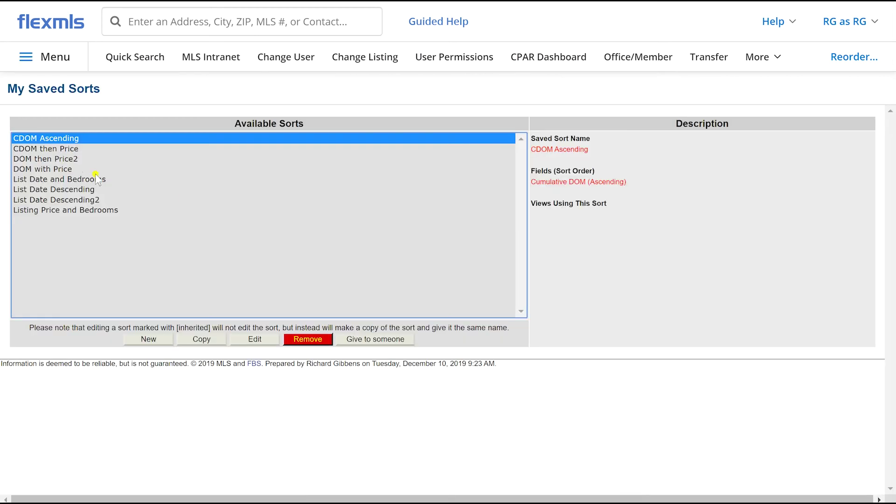
Step: Remove the DOM then Price2 sort from the saved sorts
left_click(68, 160)
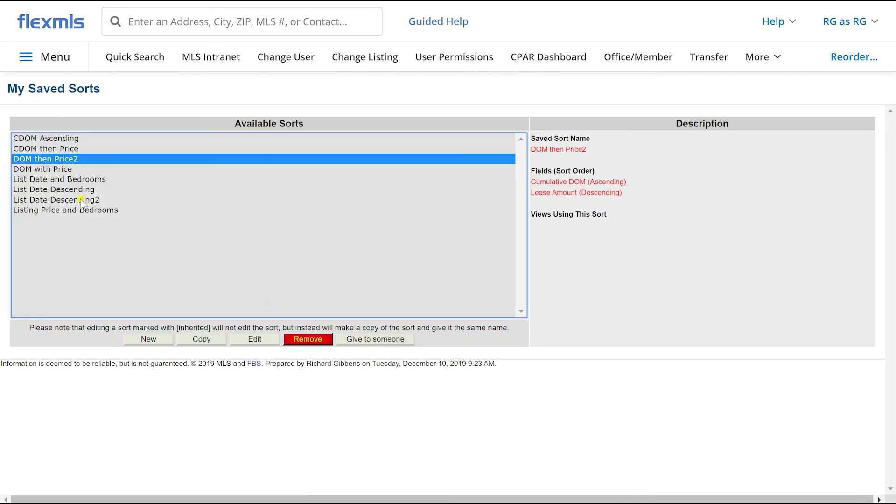
left_click(309, 342)
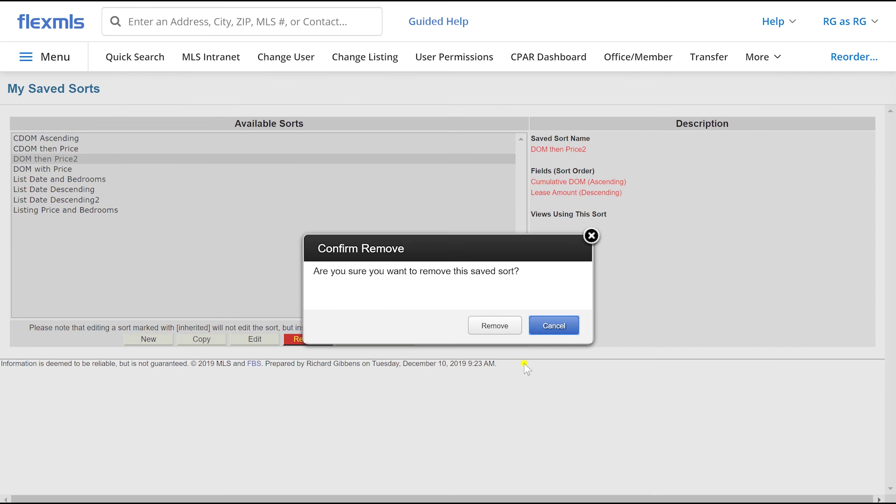
left_click(496, 327)
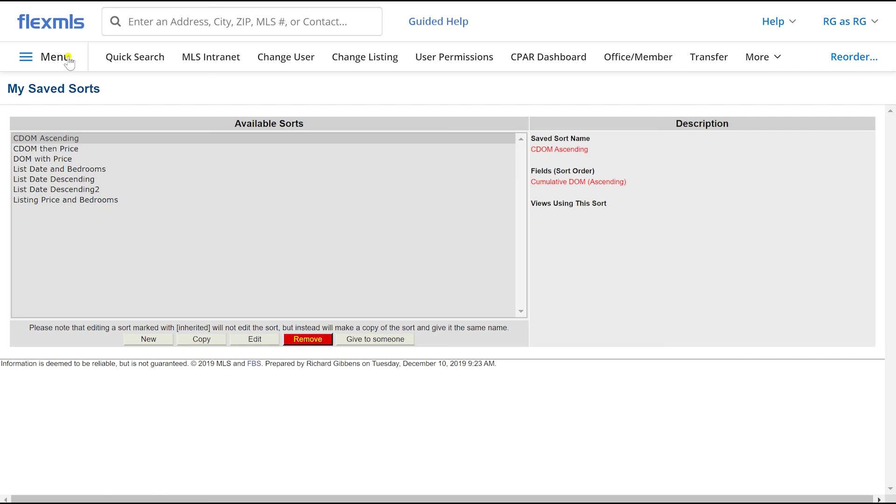
Step: Start a new quick search and show the MLS Sub Areas overlay on the map around Lynn Haven
left_click(125, 57)
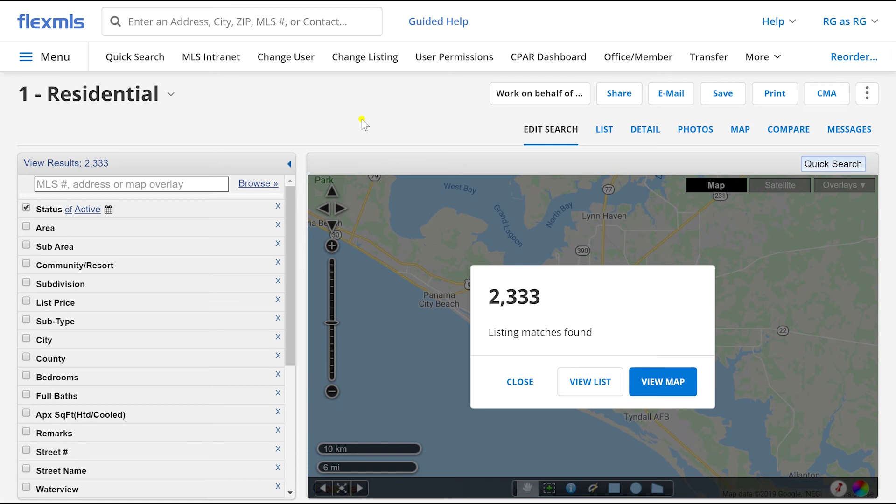
left_click(518, 383)
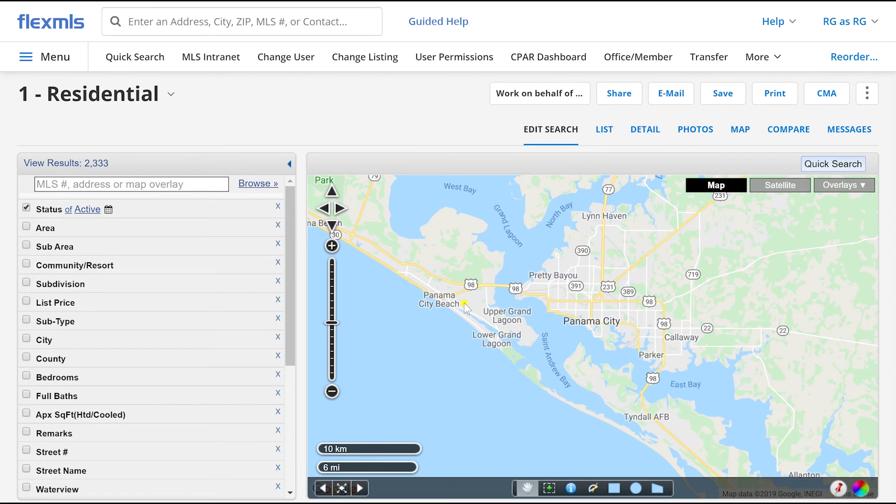
left_click_drag(468, 308, 456, 358)
double_click(536, 306)
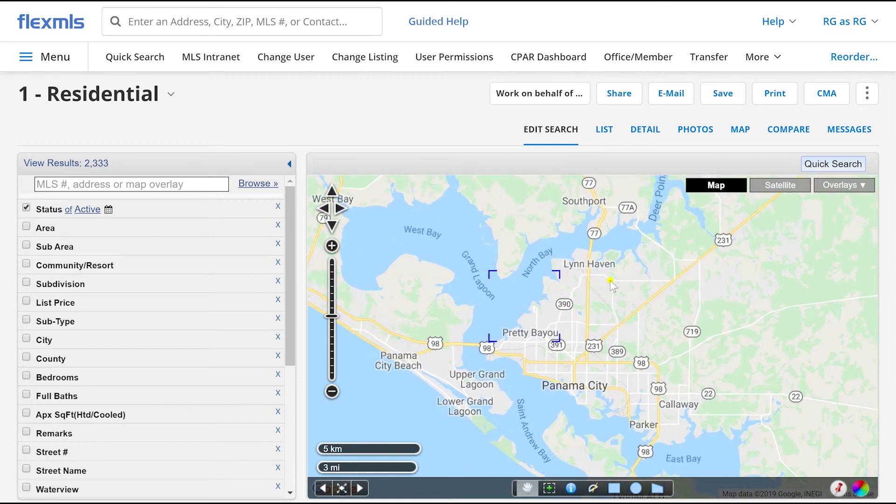
left_click_drag(644, 283, 587, 314)
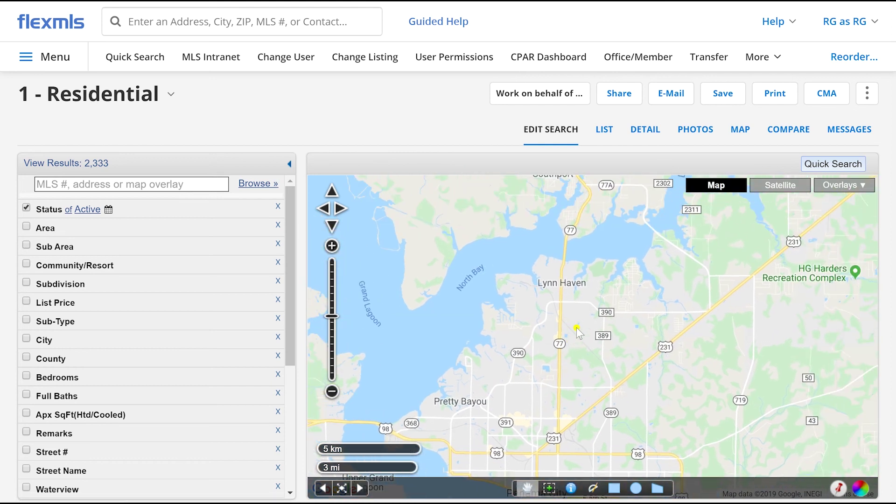
left_click(850, 186)
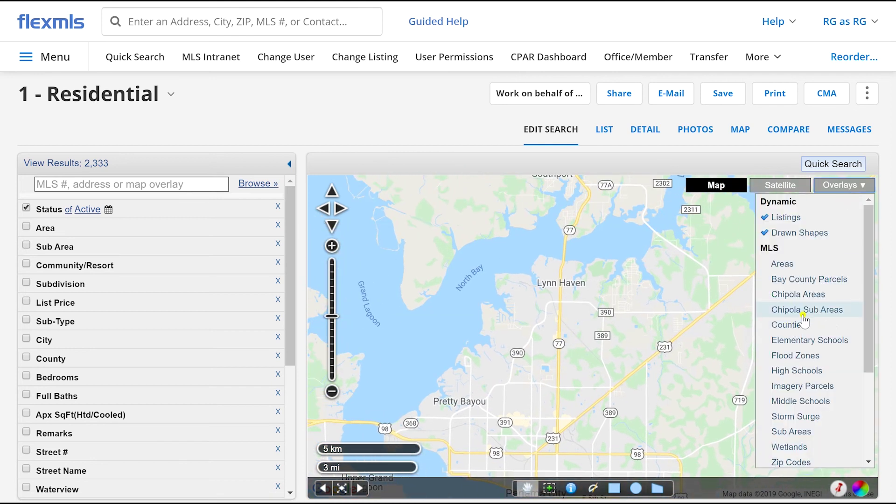
scroll(800, 313, "down", 3)
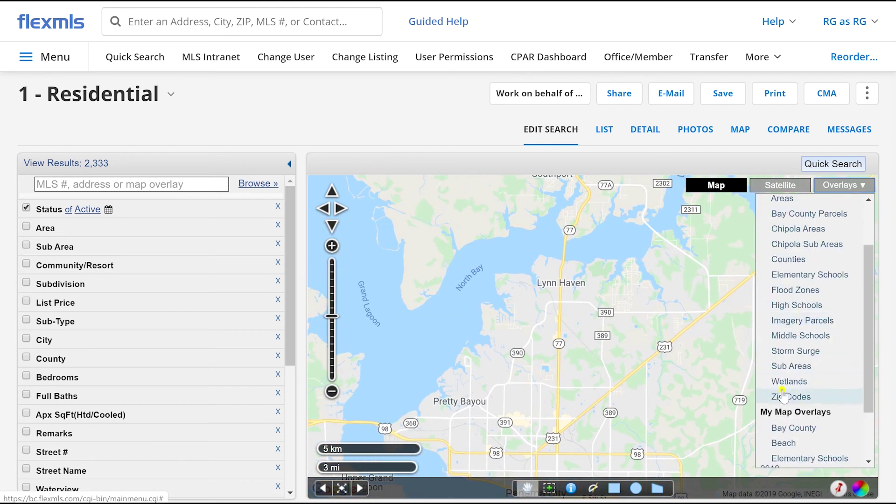
left_click(799, 367)
left_click(840, 187)
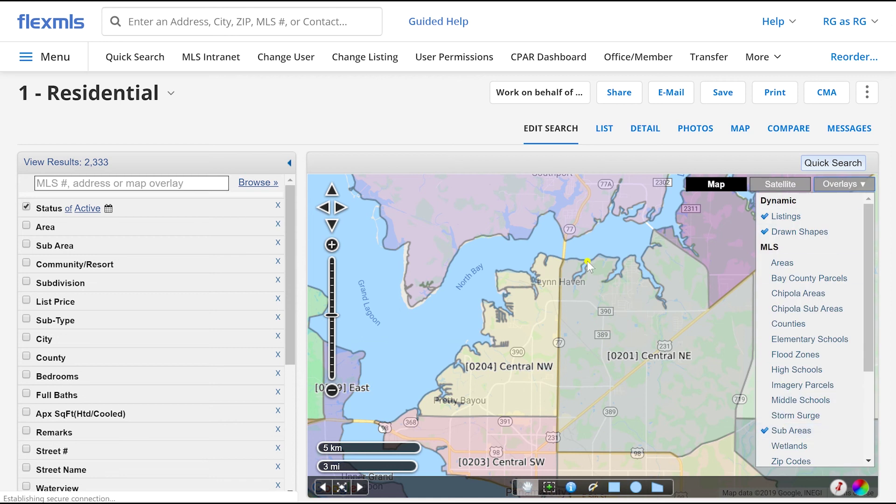
left_click_drag(585, 265, 600, 245)
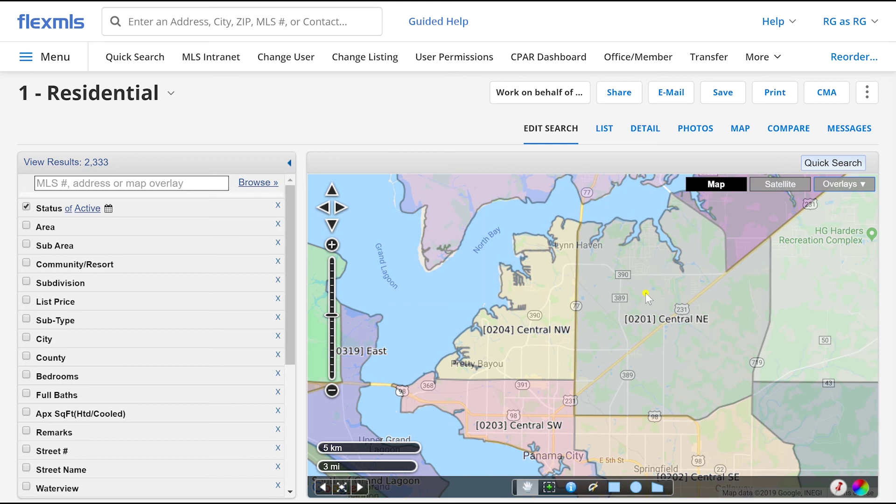
Step: Draw a closed six-sided polygon search area on the map around Lynn Haven, from North Bay across to the northern part of Central NE
left_click(658, 488)
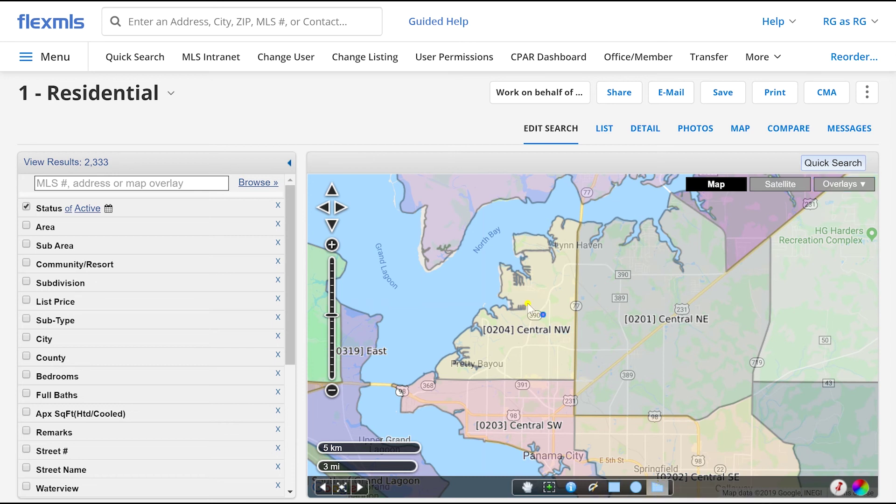
left_click(473, 274)
left_click(532, 307)
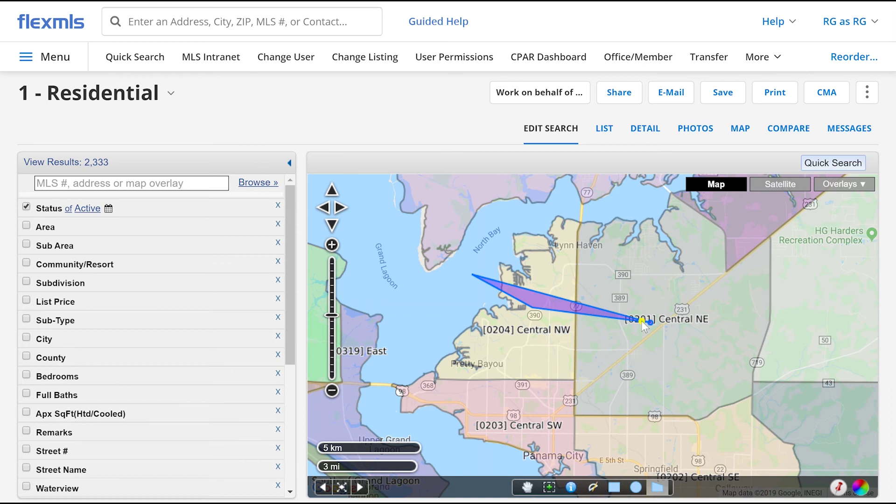
left_click(626, 319)
left_click(689, 271)
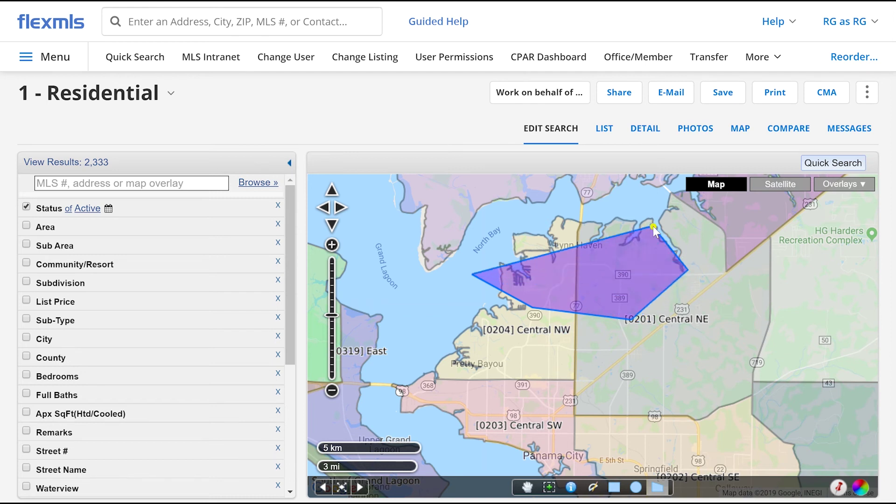
left_click(646, 197)
left_click(555, 206)
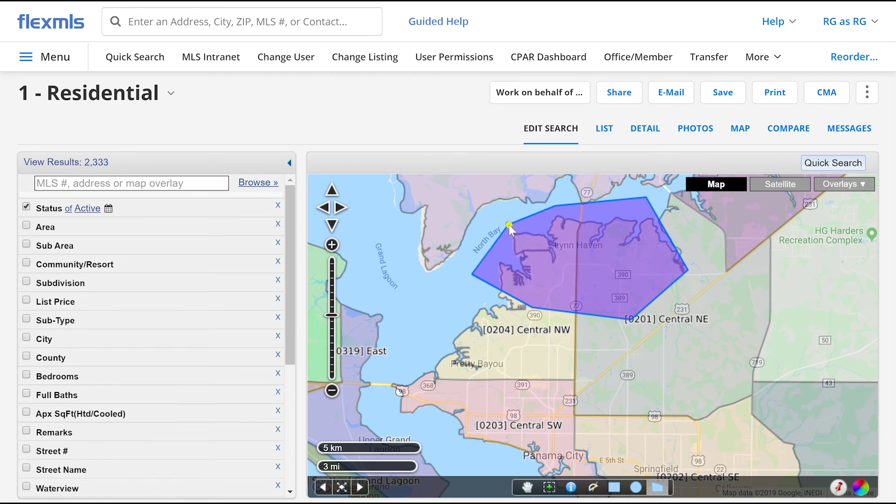
left_click(509, 225)
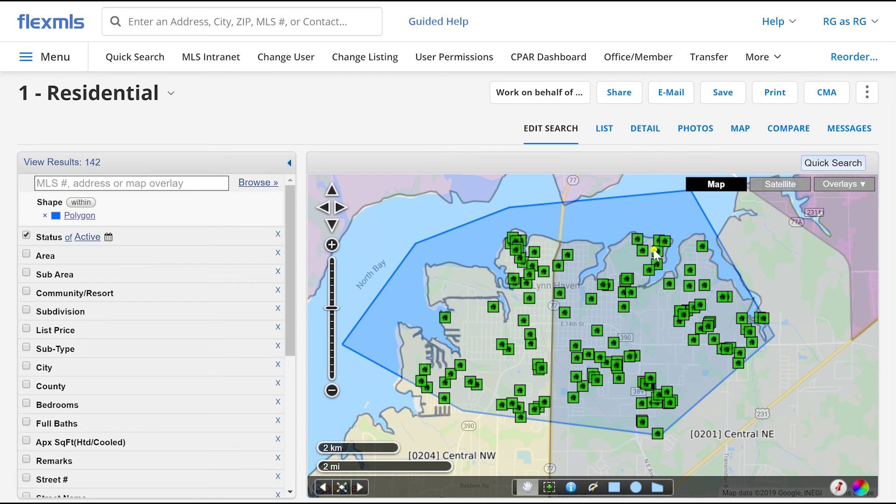
left_click(85, 215)
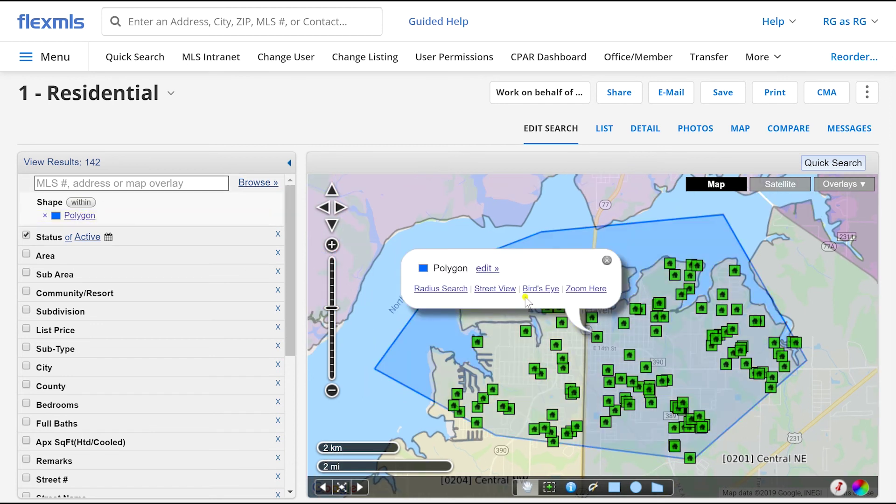
left_click(487, 270)
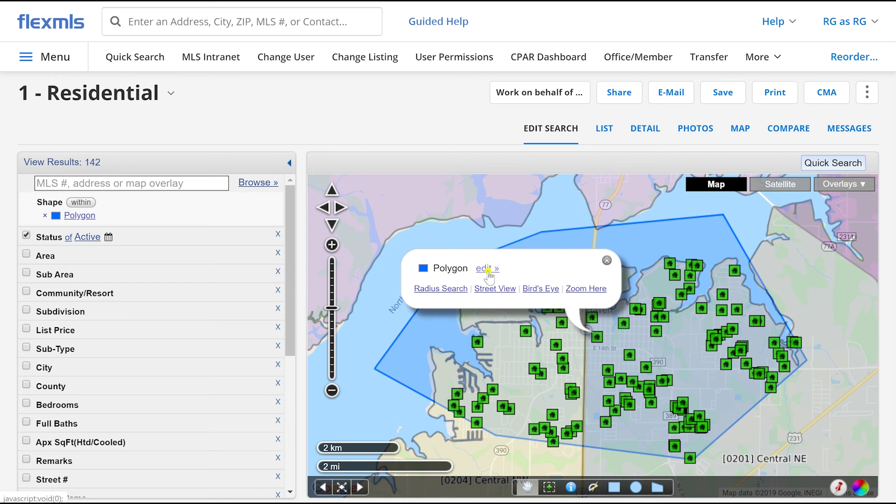
left_click(487, 270)
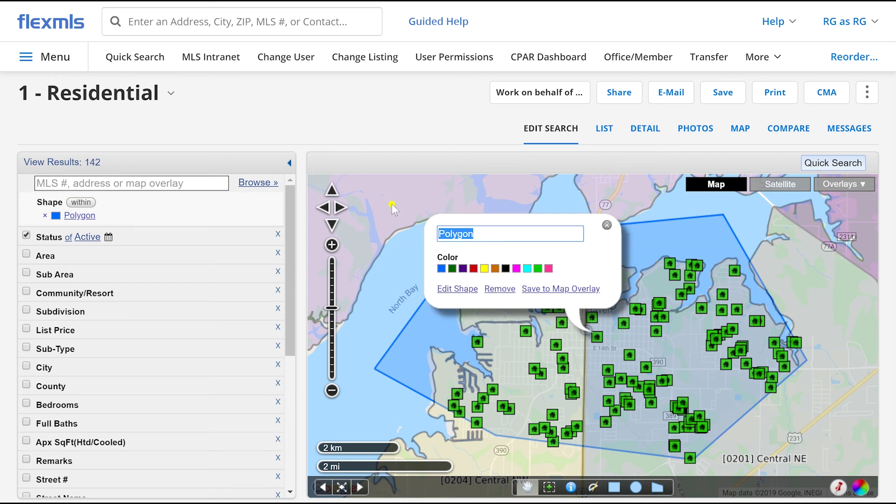
left_click(360, 237)
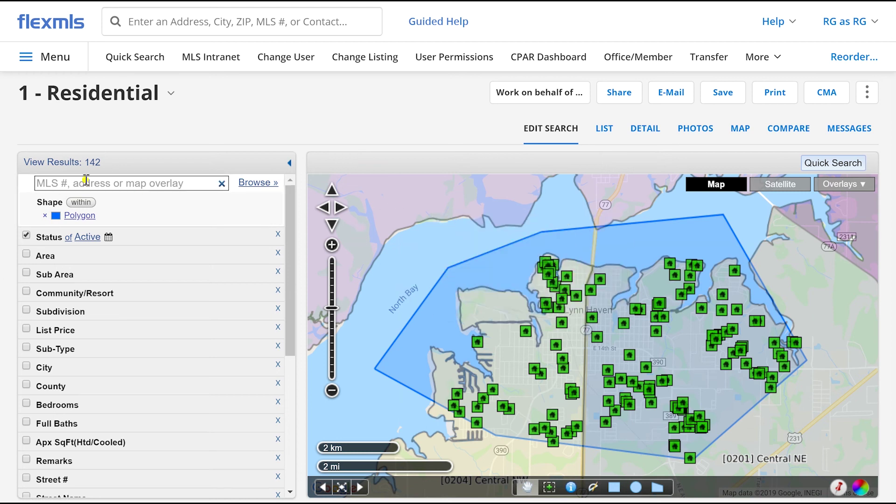
Step: Rename the drawn polygon as Lynn Haven 121019 and change its color to red
left_click(80, 215)
left_click(488, 270)
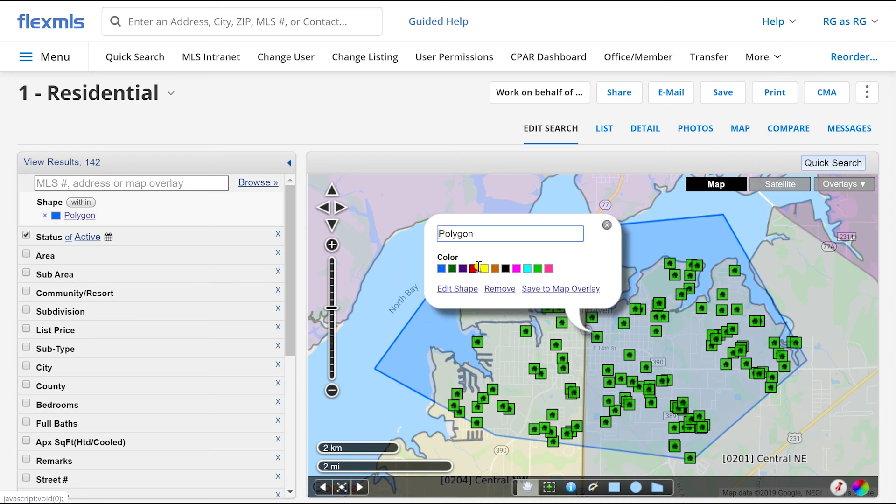
key("Delete")
key("Delete")
key("Delete")
key("Delete")
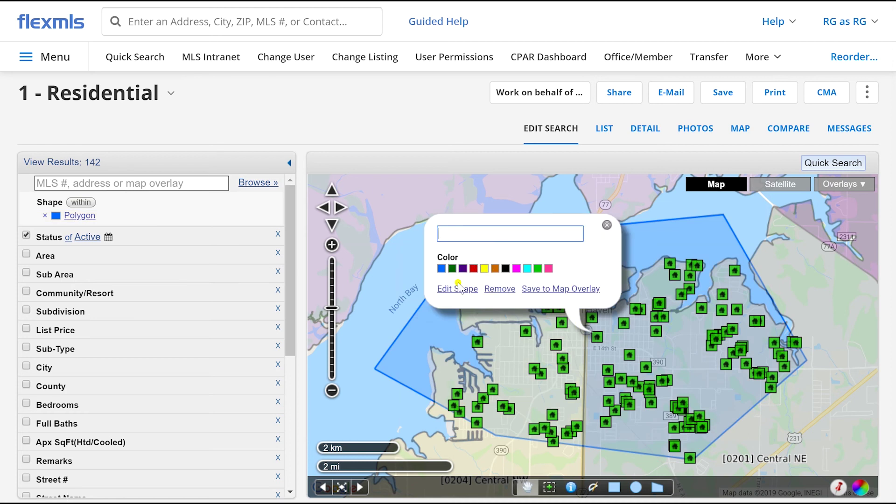
type("Lynn ")
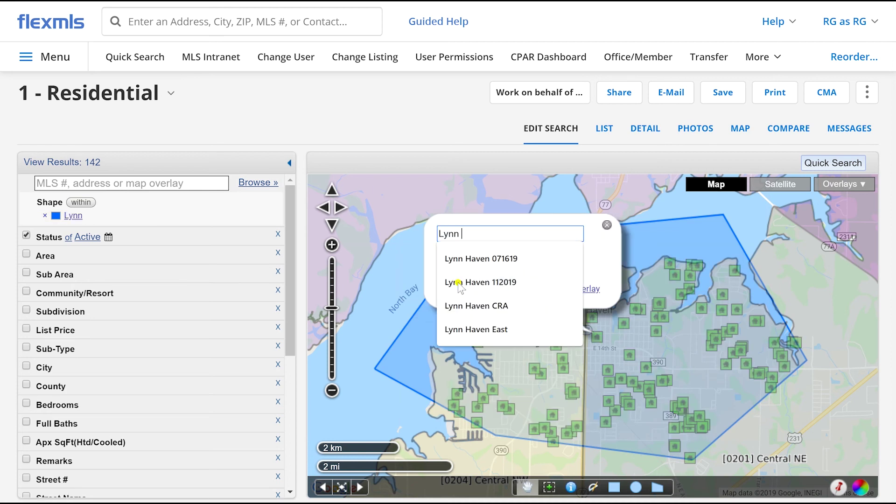
type("Haven 121019")
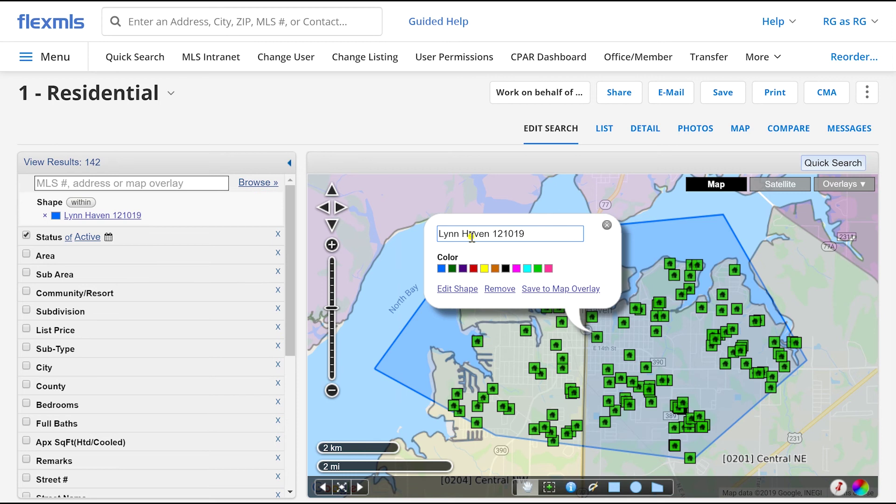
left_click(473, 268)
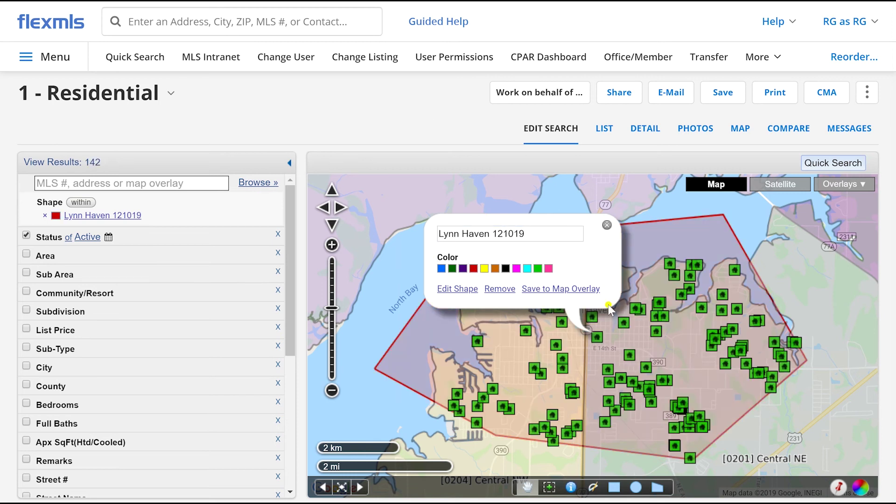
Step: Save the Lynn Haven 121019 polygon to the existing Lynn Haven map overlay and close the polygon's edit bubble
left_click(562, 289)
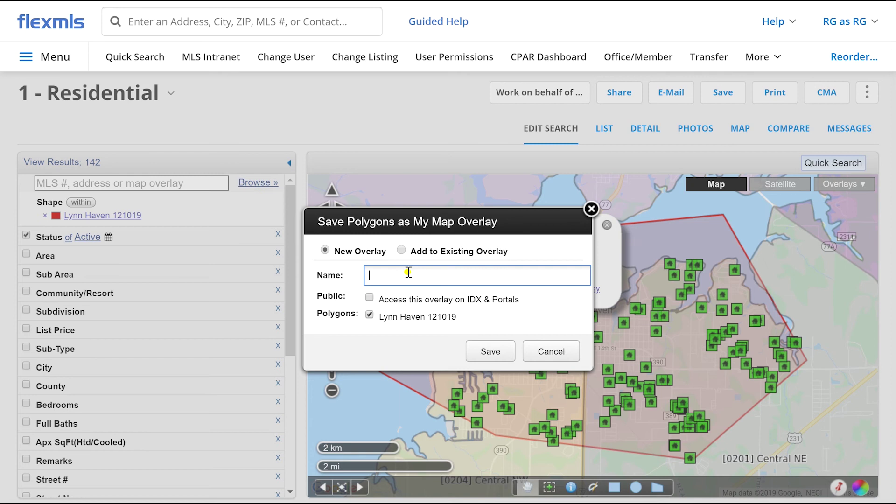
left_click(401, 250)
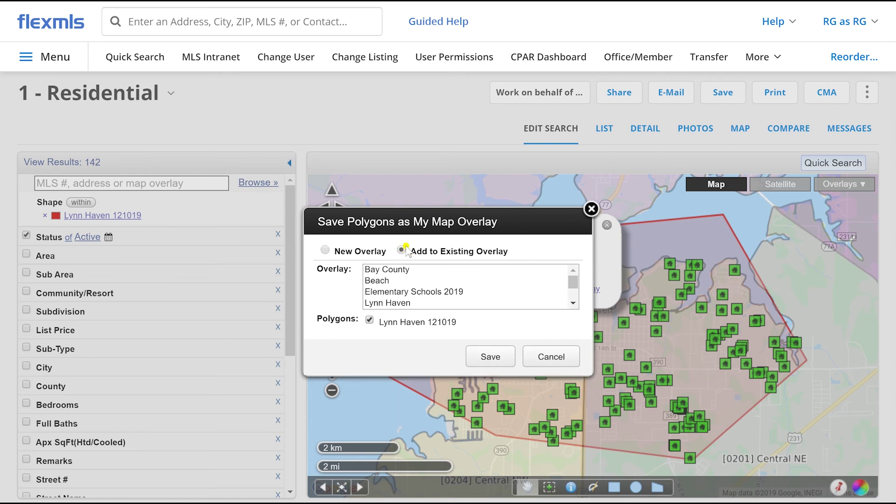
left_click(400, 304)
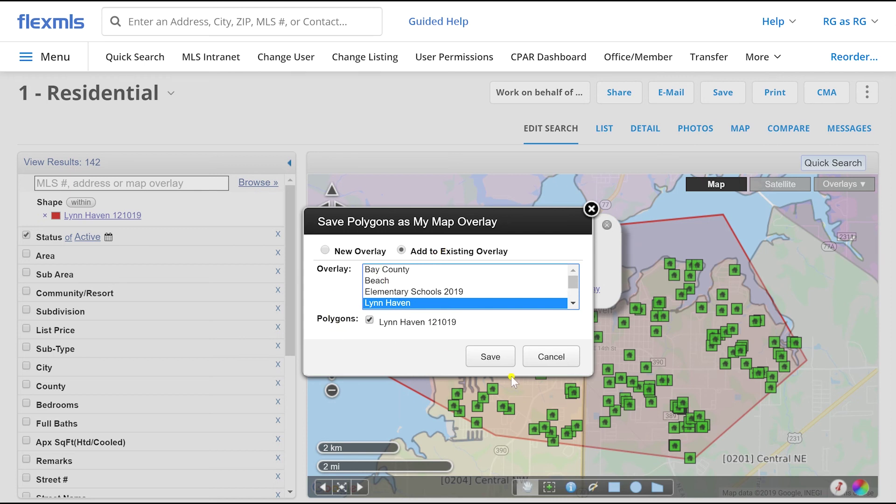
left_click(489, 358)
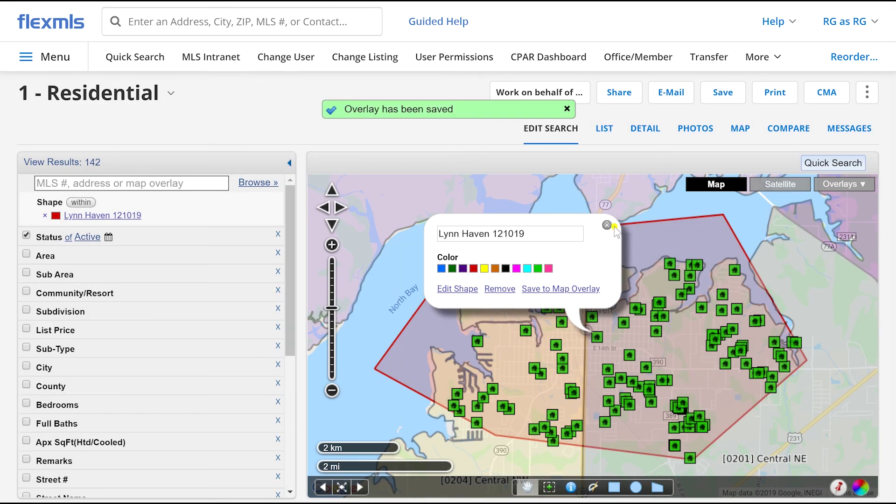
left_click(609, 228)
left_click(610, 228)
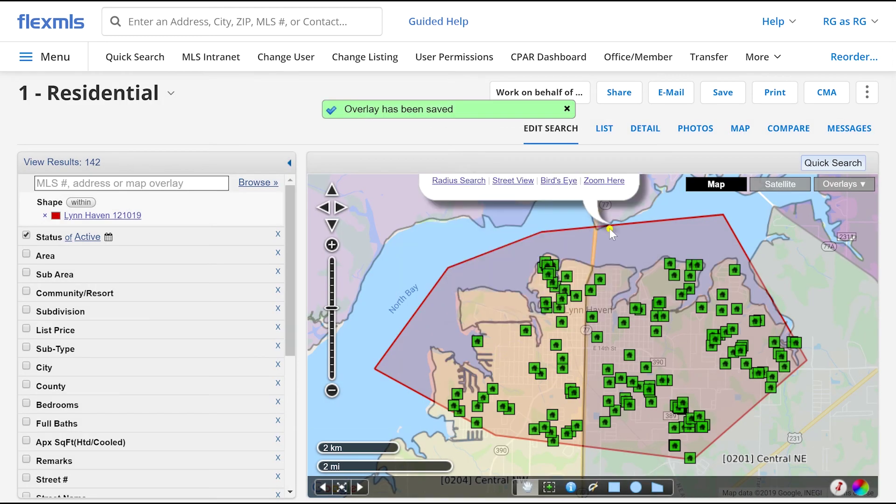
Step: Start a new quick search and add the saved Lynn Haven 121019 map overlay as a search criterion by looking up "Lynn haven"
left_click(147, 58)
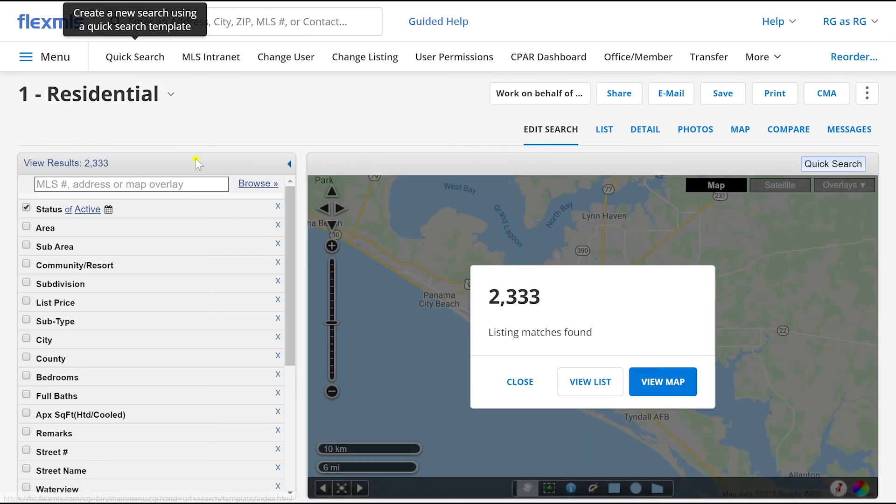
left_click(167, 184)
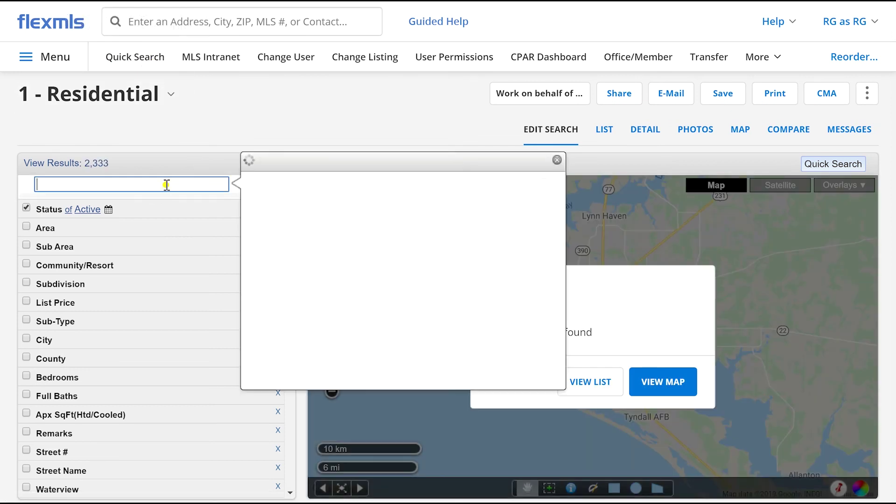
type("Lynn ")
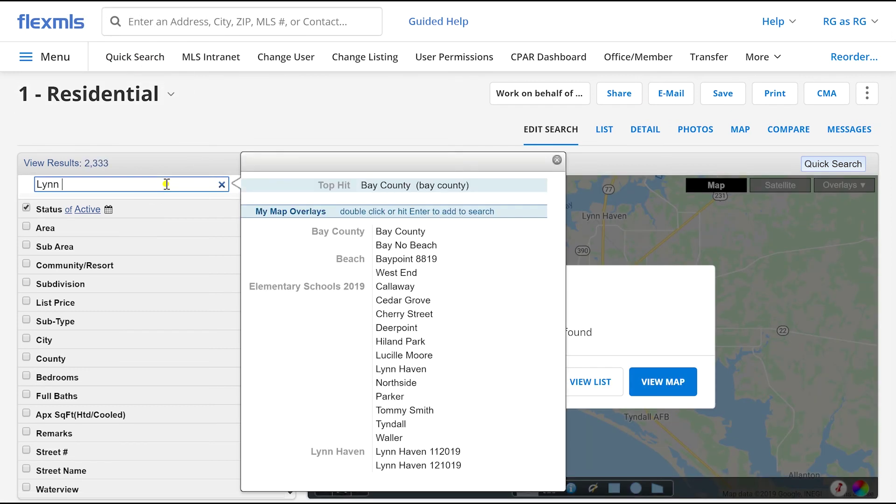
type("haven")
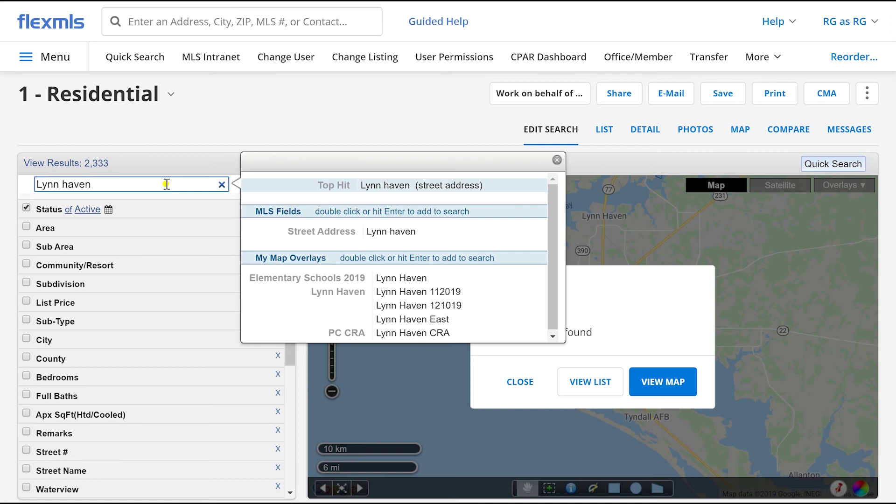
double_click(425, 306)
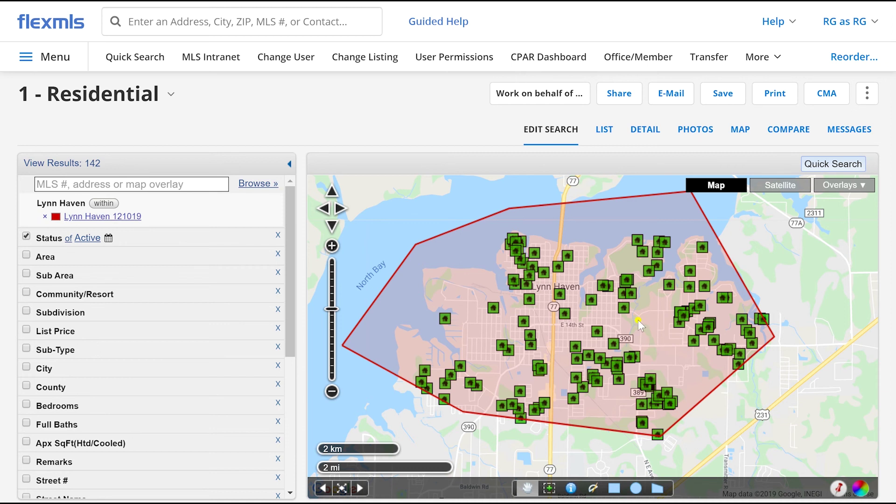
Step: Remove the Lynn Haven 121019 shape from the search criteria and dismiss the listing matches message
scroll(617, 322, "down", 1)
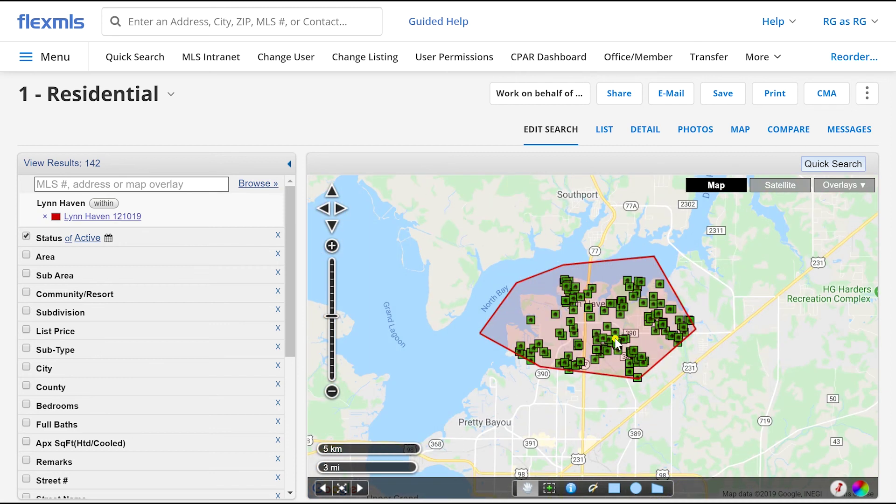
left_click_drag(609, 297, 595, 255)
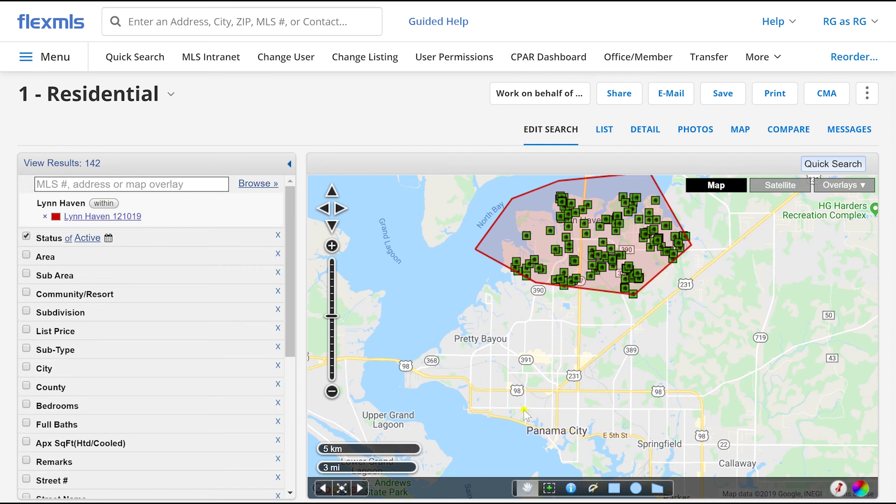
left_click(65, 184)
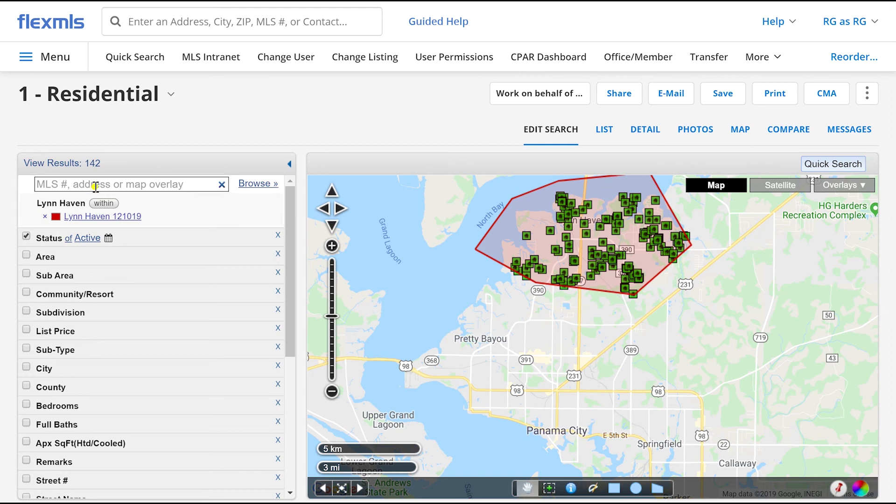
left_click_drag(506, 346, 518, 370)
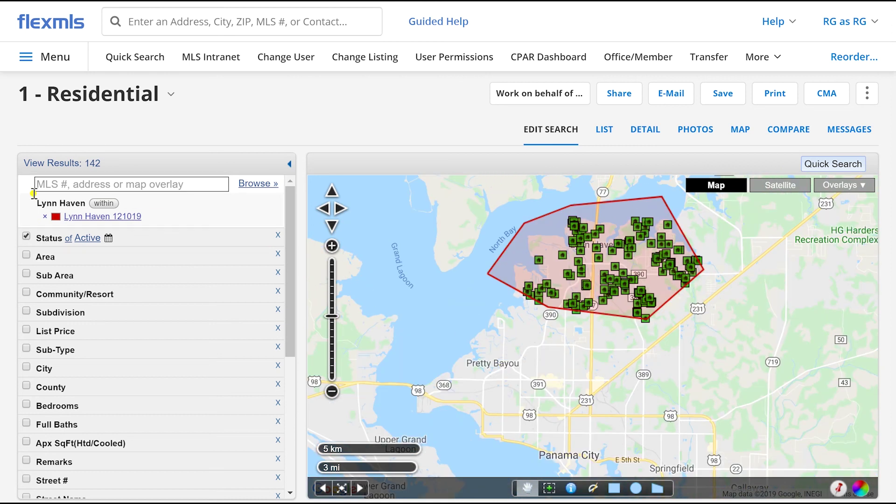
left_click(46, 217)
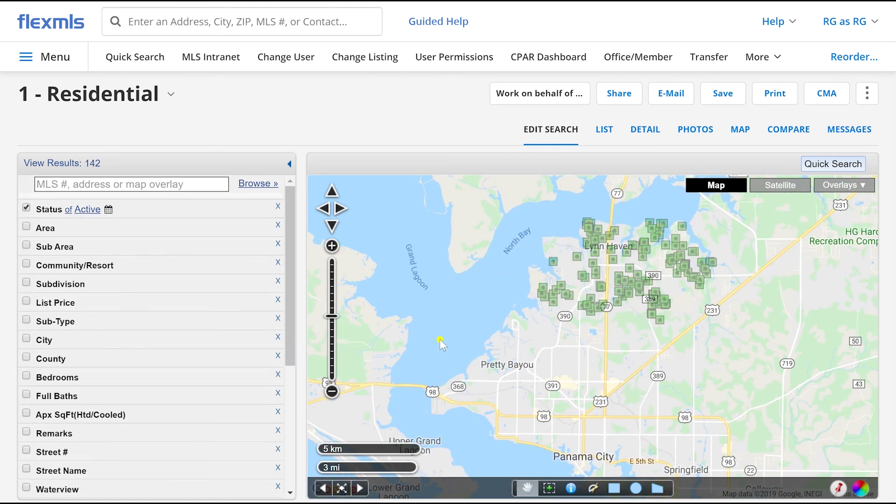
left_click_drag(429, 341, 706, 300)
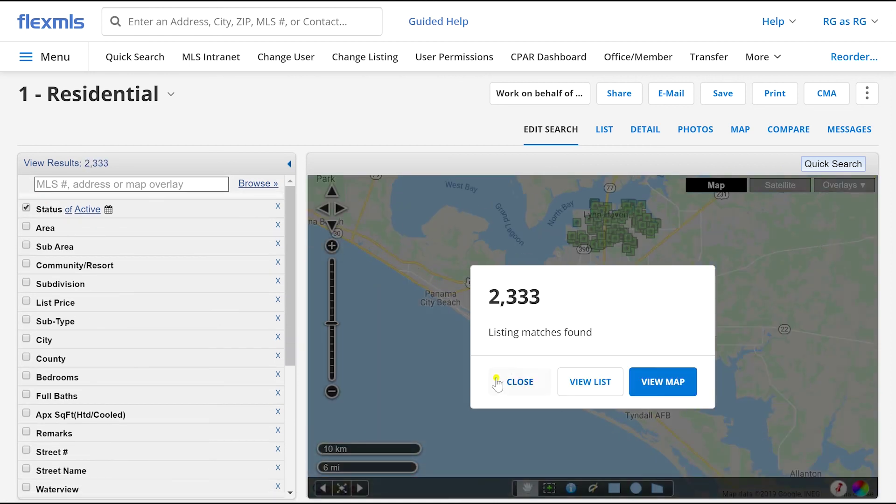
left_click(512, 381)
Step: Draw a closed four-sided polygon search area on the map around Upper Grand Lagoon and Lower Grand Lagoon
left_click_drag(429, 269, 505, 302)
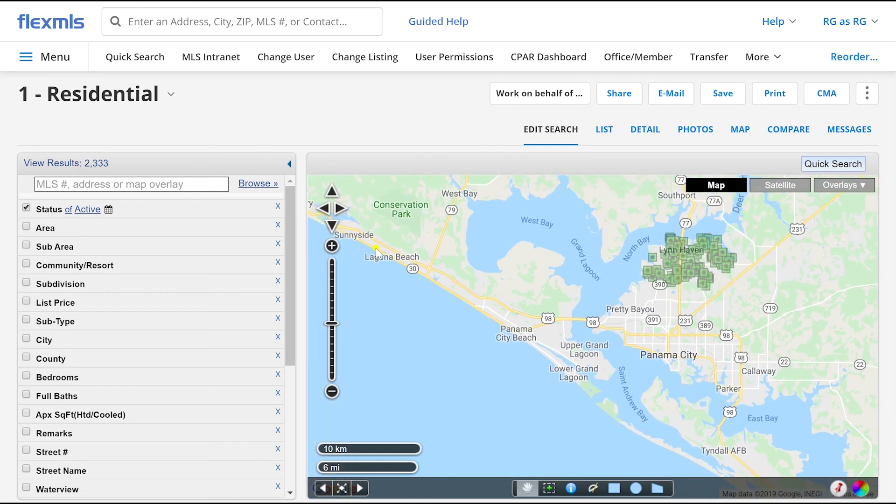
left_click_drag(369, 243, 396, 260)
left_click(656, 489)
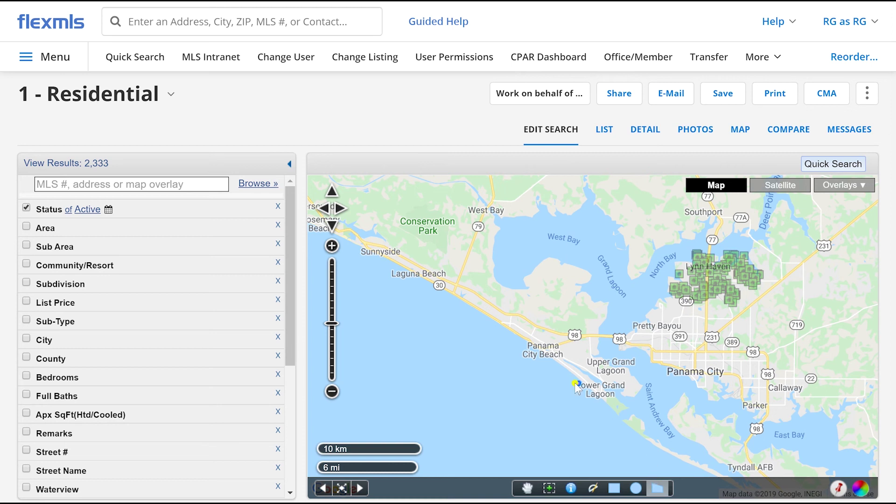
left_click(569, 362)
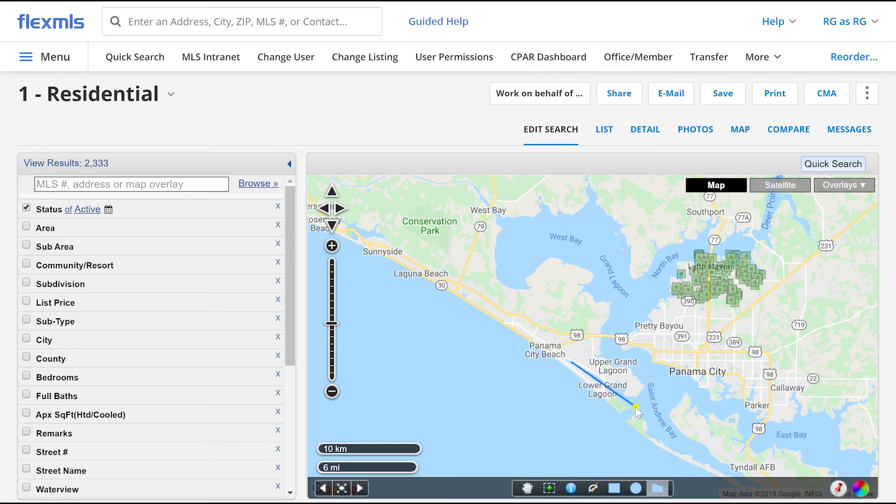
left_click(633, 406)
left_click(653, 386)
left_click(608, 336)
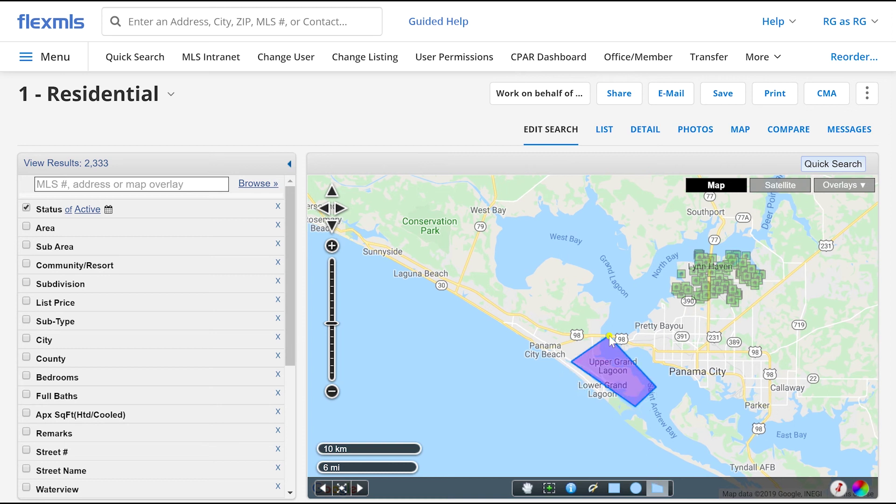
left_click(572, 363)
Step: Draw a second closed four-sided polygon search area along the coast from Sunnyside through Laguna Beach to just before Gulf World
left_click_drag(426, 302, 457, 314)
left_click(658, 487)
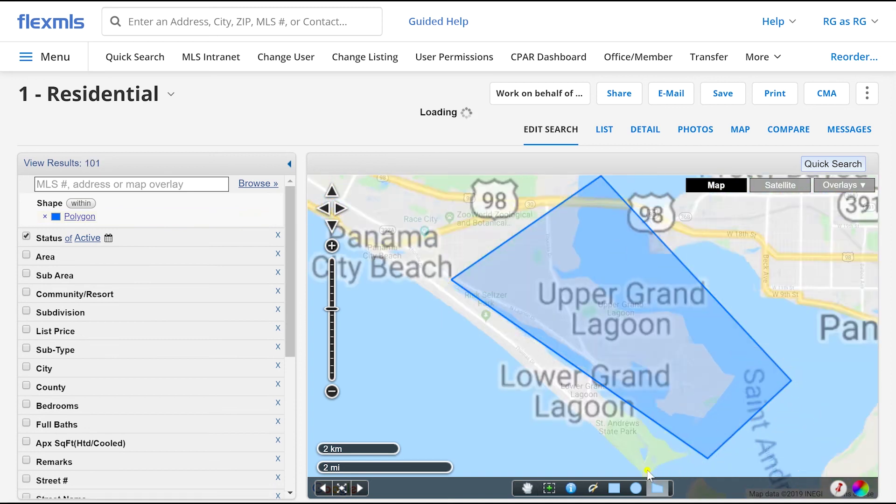
scroll(445, 304, "down", 1)
left_click_drag(445, 304, 667, 437)
left_click(503, 346)
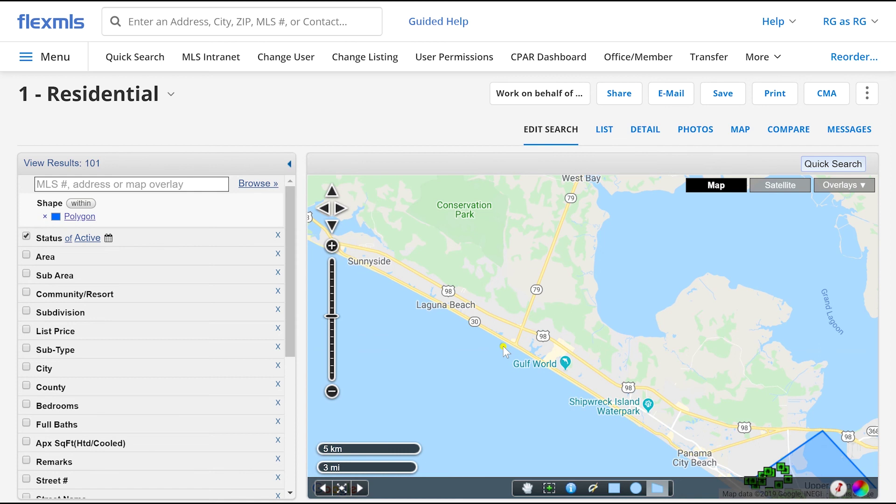
left_click(525, 316)
left_click(403, 250)
left_click(373, 238)
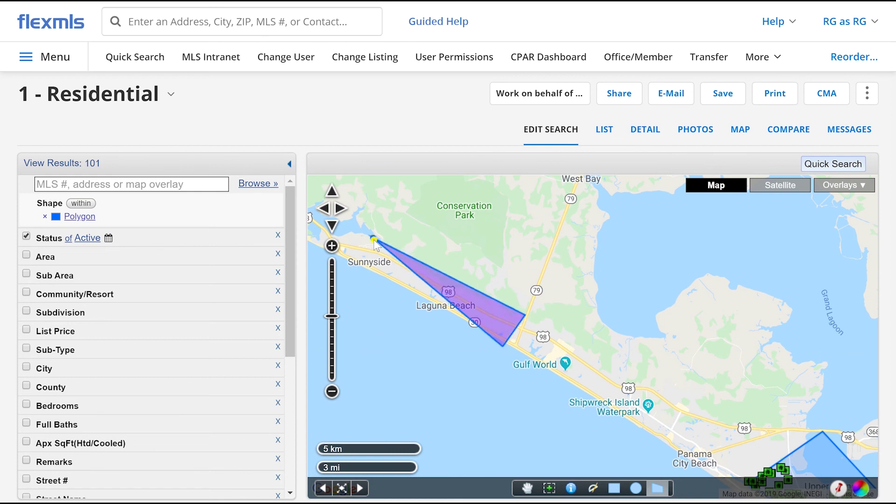
double_click(358, 274)
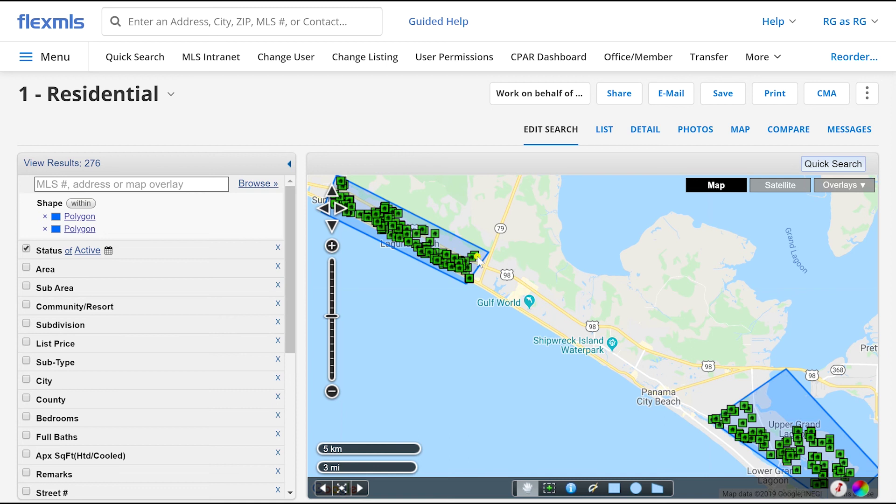
left_click_drag(788, 443, 638, 351)
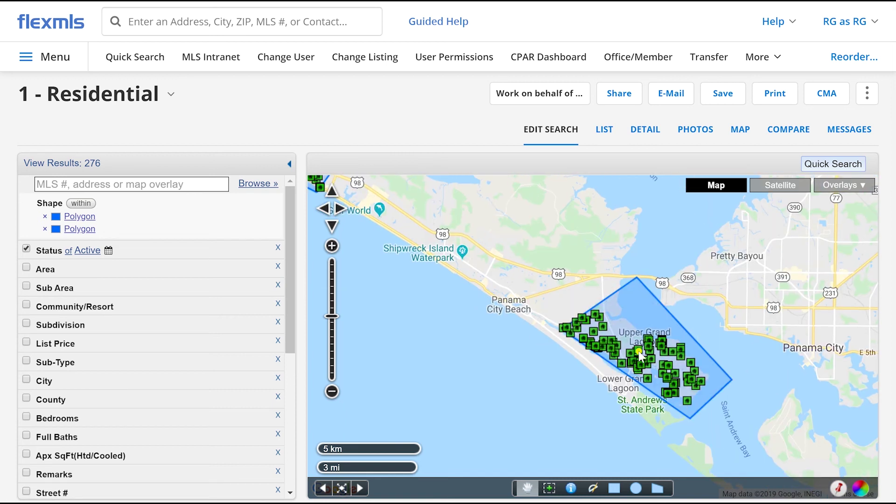
left_click_drag(419, 230, 566, 323)
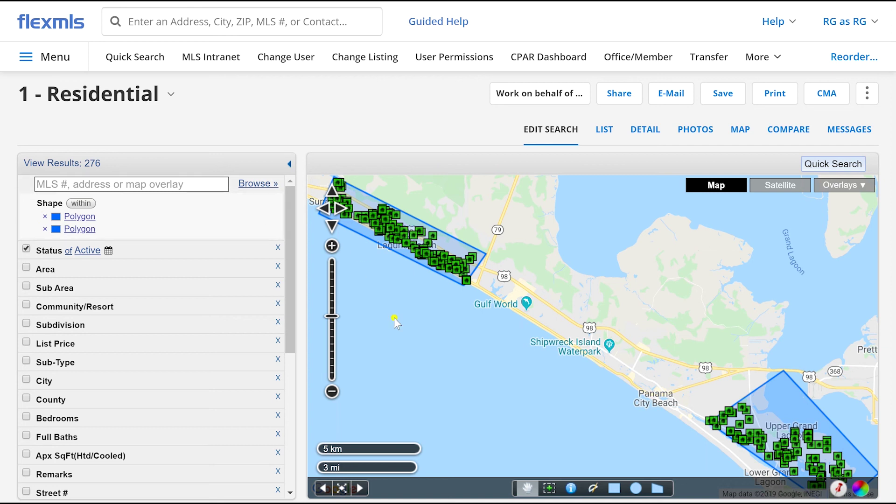
left_click_drag(432, 309, 493, 324)
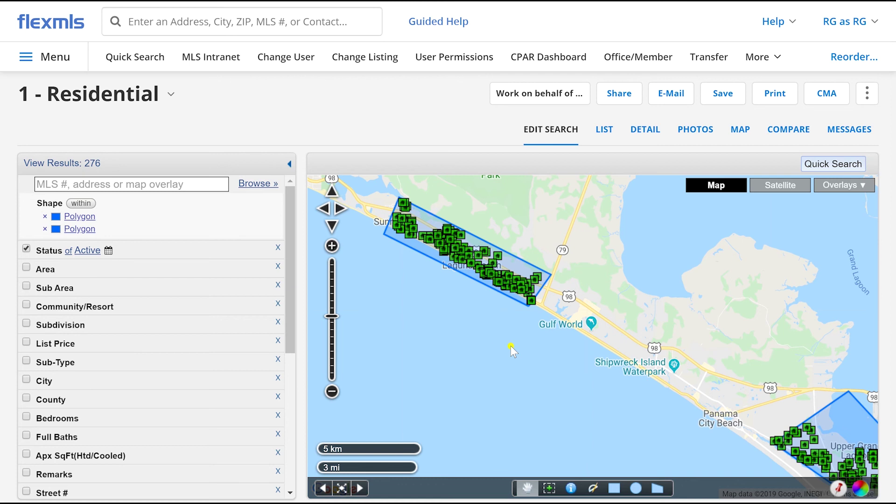
left_click(33, 56)
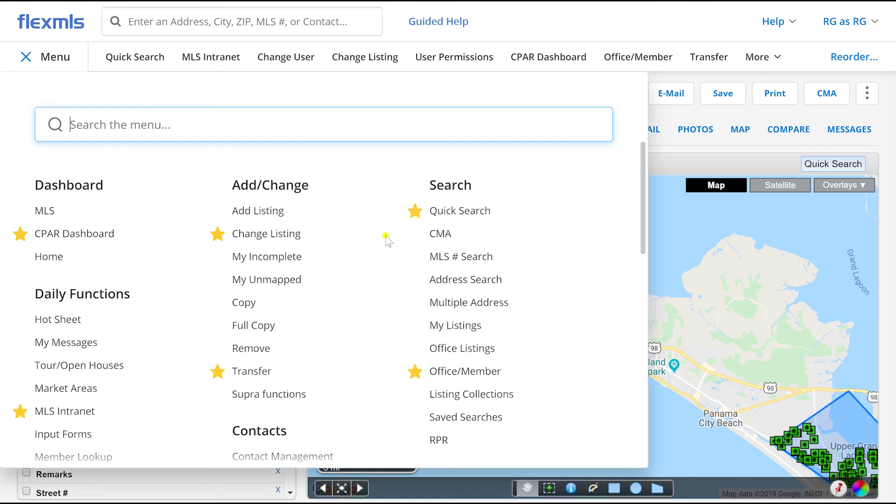
scroll(391, 262, "down", 5)
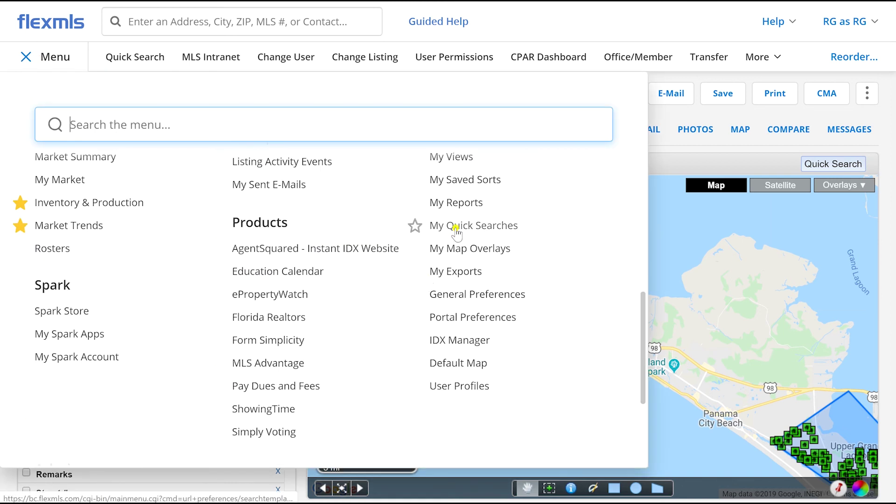
left_click(516, 229)
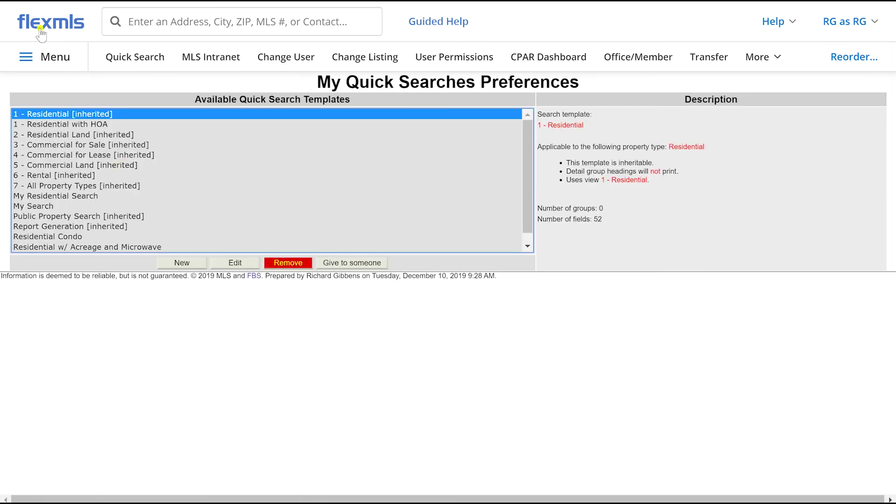
Step: Open the Lynn Haven overlay for editing from the My Map Overlays preferences
left_click(47, 56)
scroll(368, 285, "down", 10)
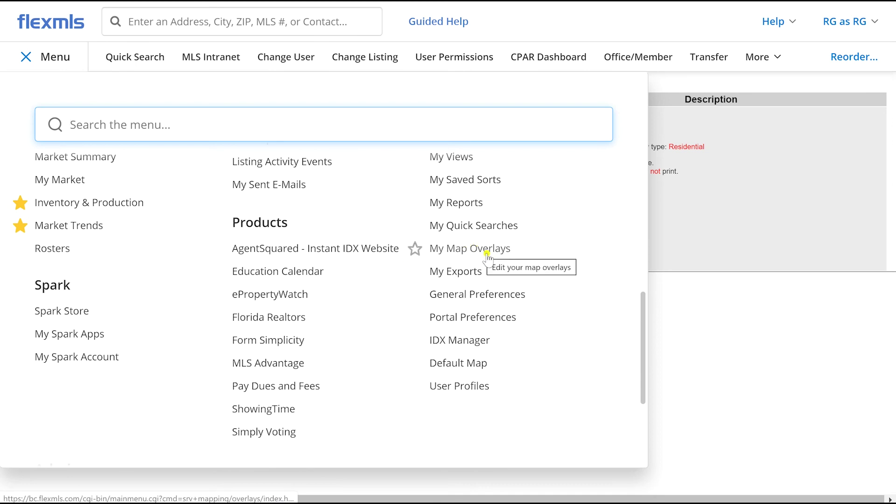
left_click(502, 249)
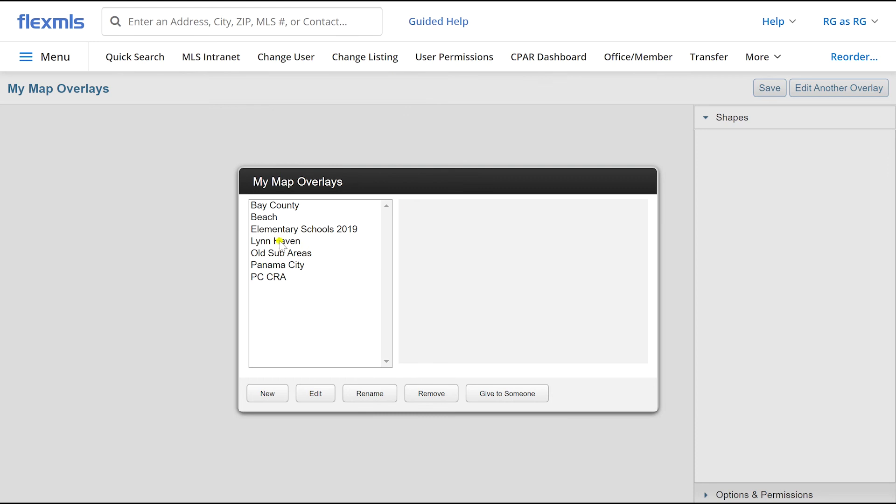
left_click(282, 241)
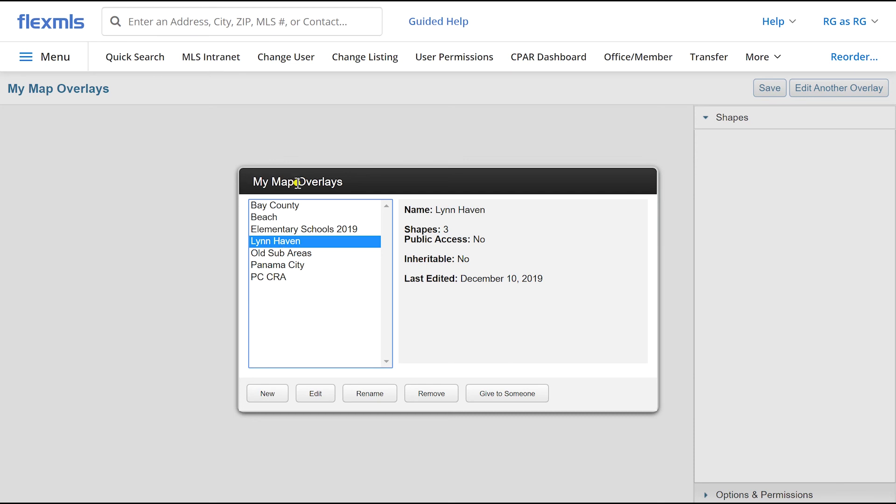
left_click(322, 396)
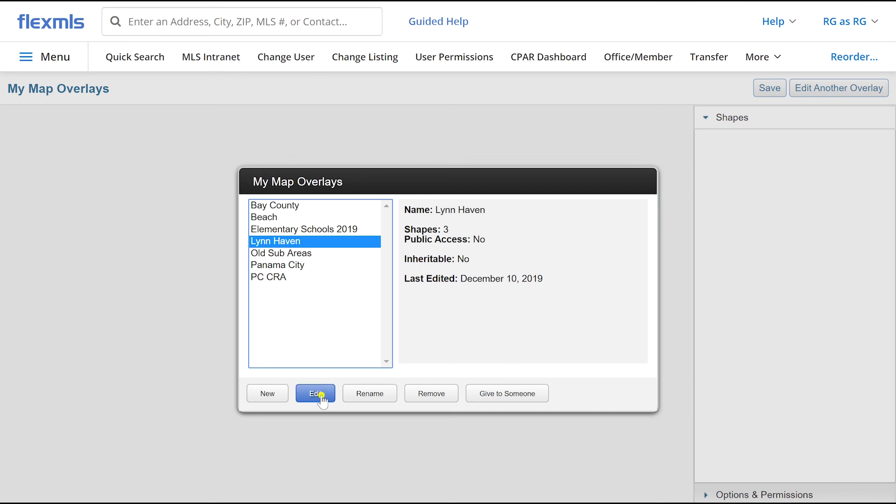
left_click(321, 394)
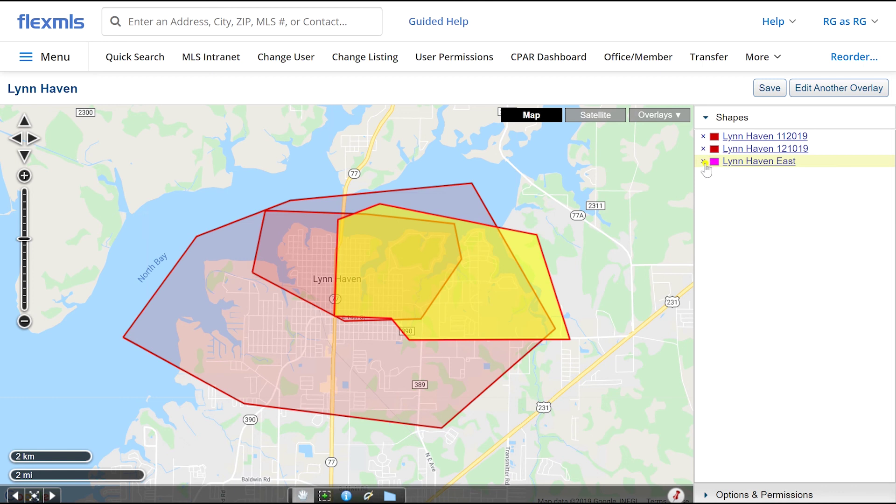
Step: Delete the Lynn Haven East and Lynn Haven 121019 shapes and save the result to the existing Lynn Haven overlay
left_click(704, 162)
left_click(702, 149)
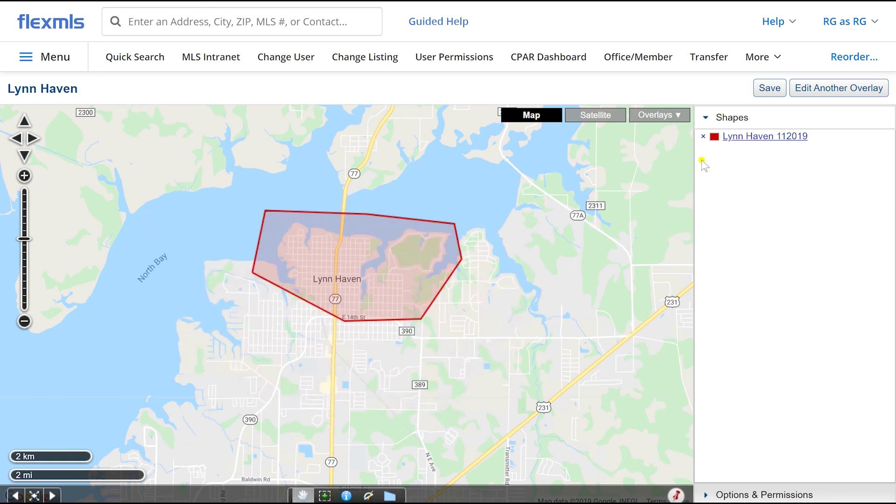
left_click(765, 86)
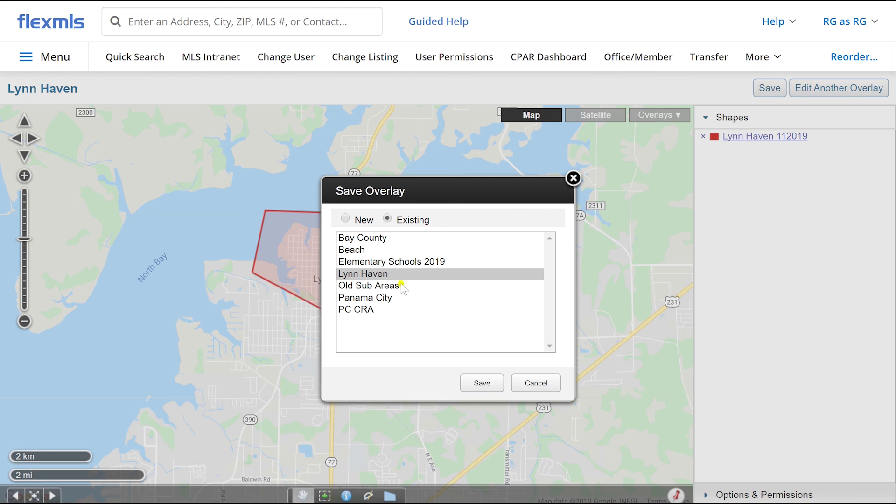
left_click(357, 275)
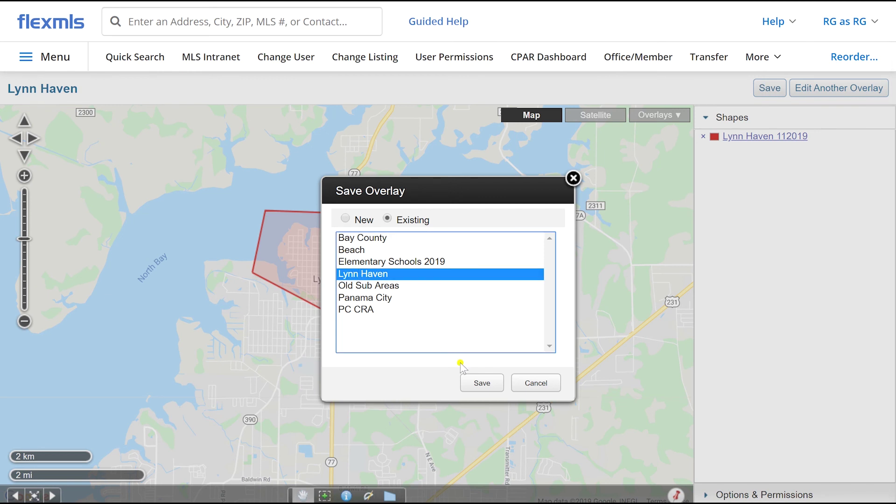
left_click(482, 382)
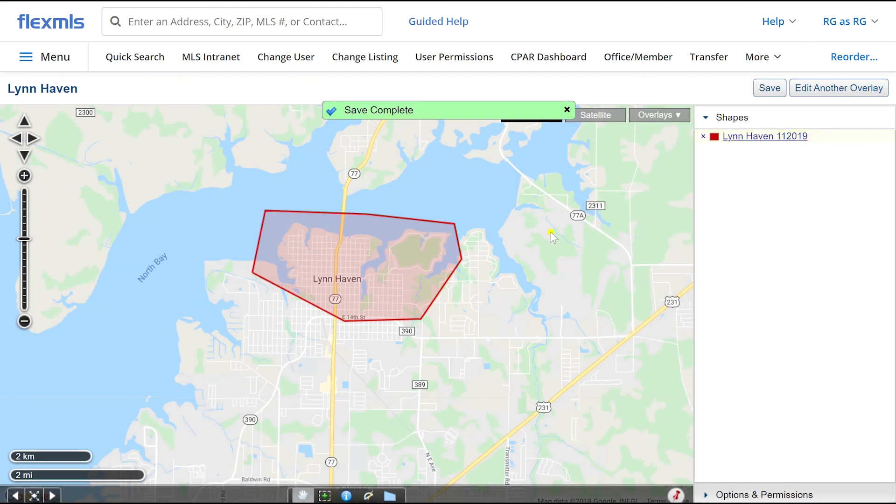
Step: Switch to another overlay and open Old Sub Areas to view its shapes on the map
left_click(825, 91)
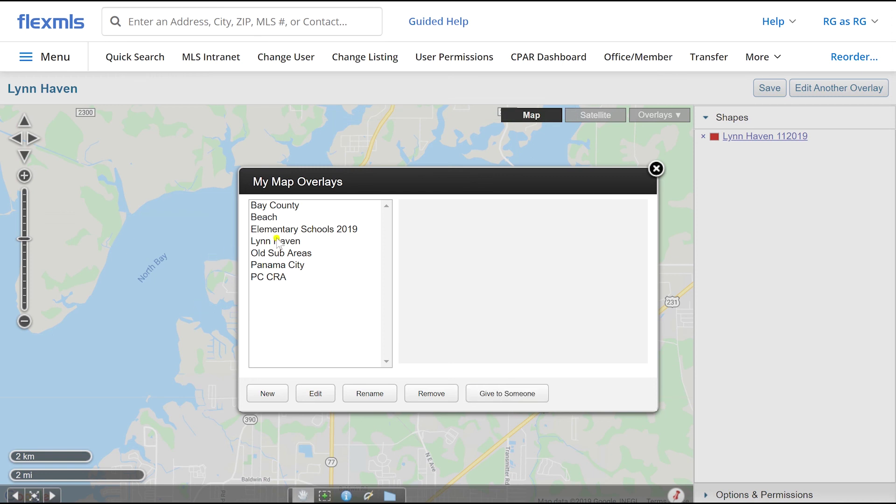
left_click(282, 253)
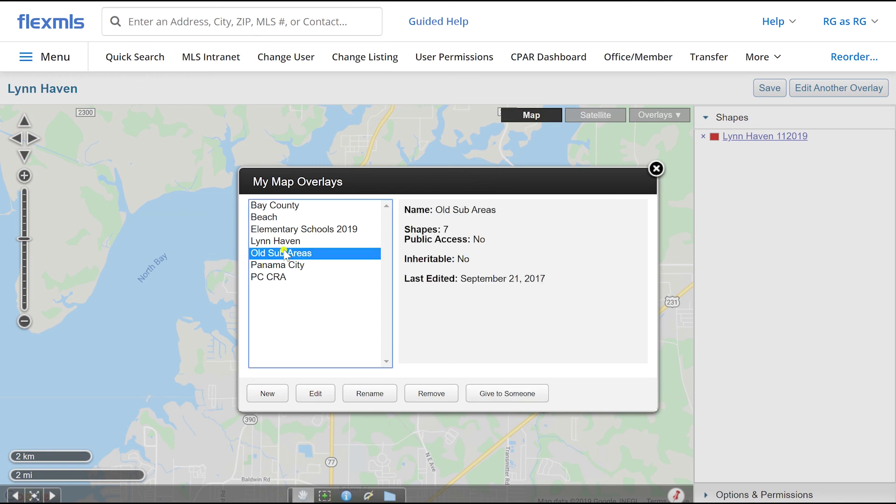
left_click(315, 394)
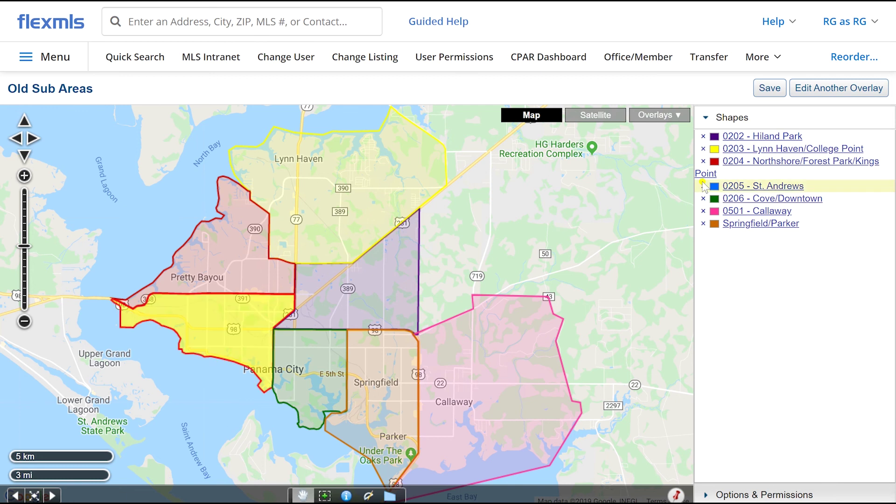
Step: Return to the list of map overlays and view the details of Bay County and Elementary Schools 2019
left_click(820, 88)
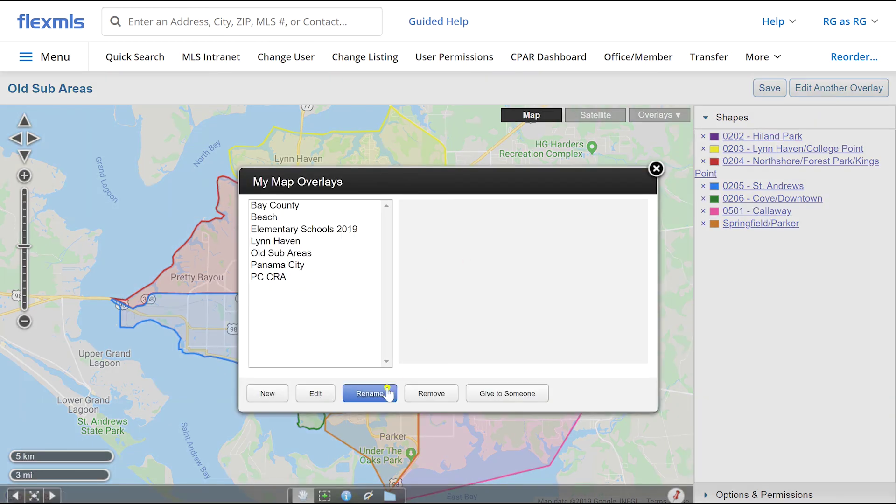
left_click(276, 205)
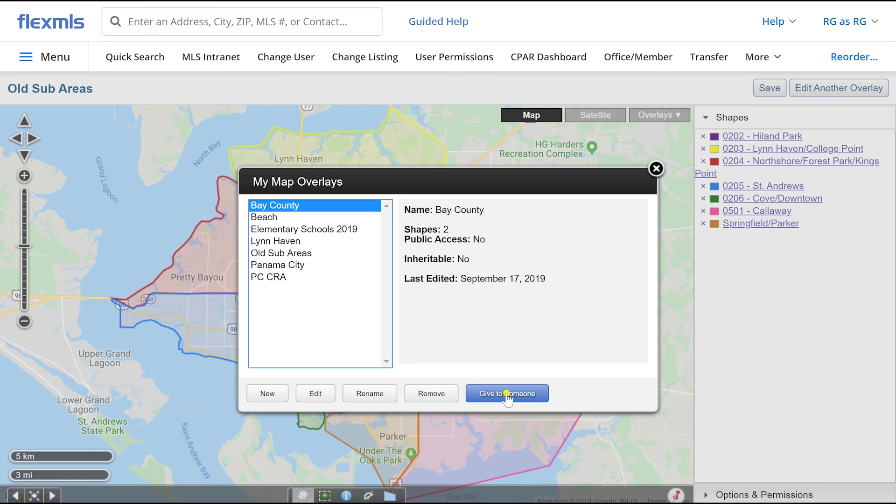
left_click(269, 229)
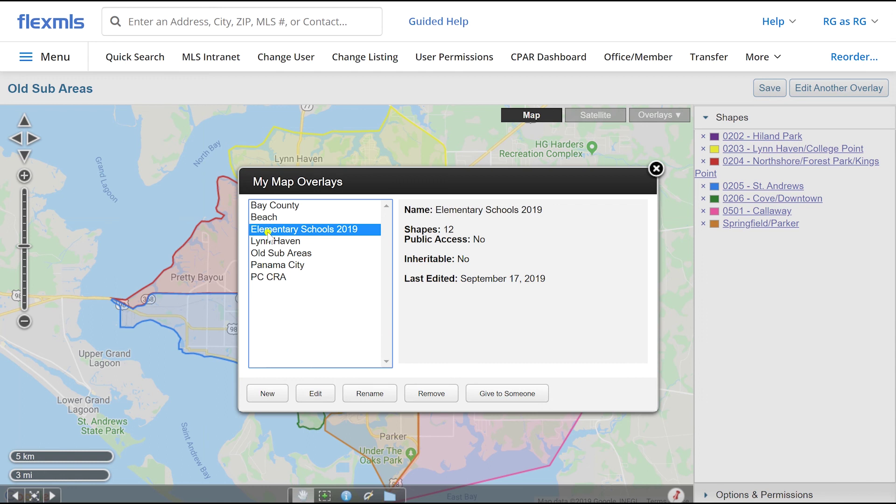
Step: Open the Lynn Haven overlay and put its Lynn Haven 112019 shape into shape editing
left_click(274, 241)
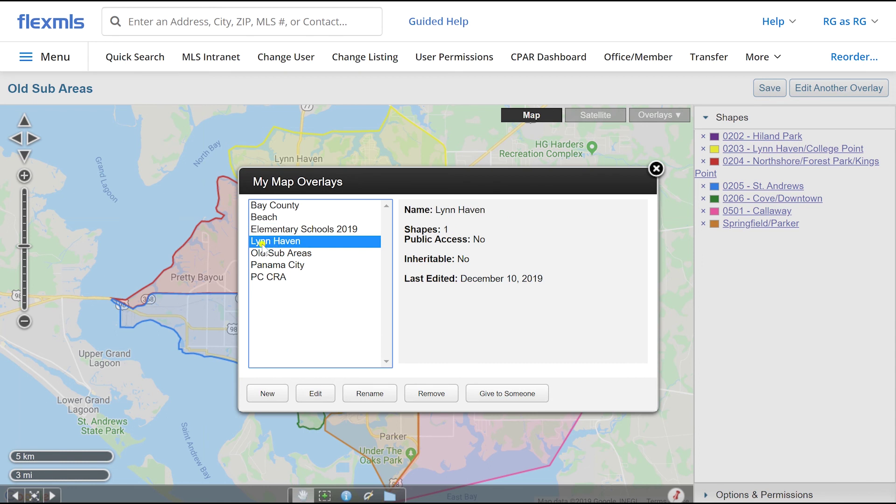
left_click(298, 396)
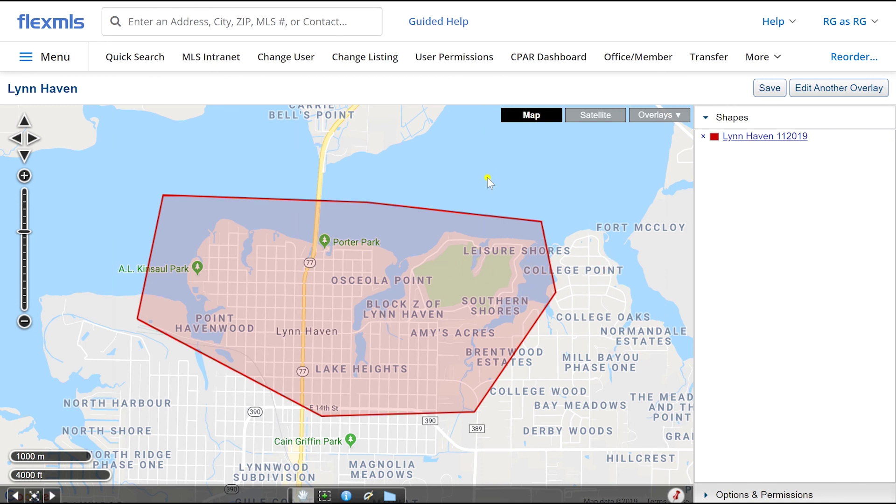
left_click(752, 139)
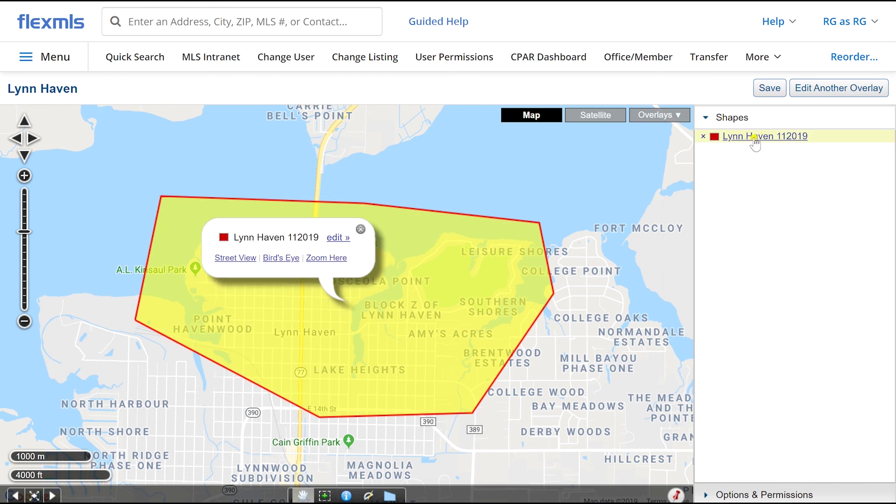
left_click(337, 239)
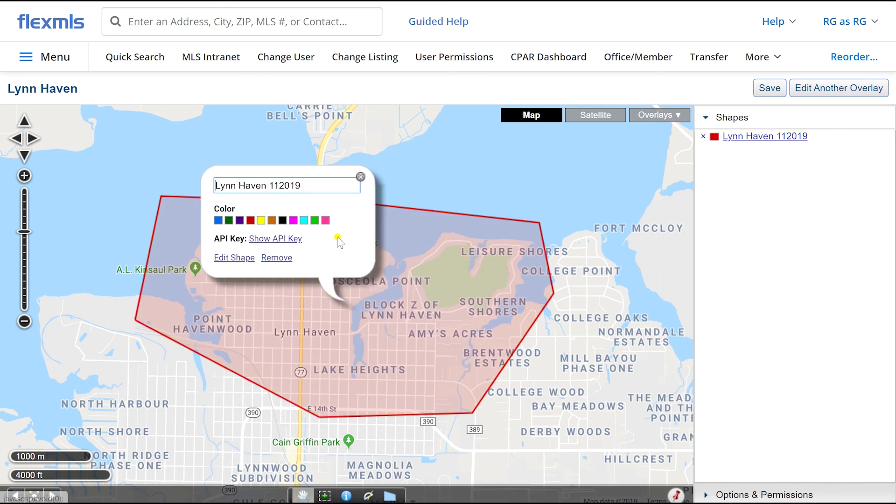
left_click(233, 258)
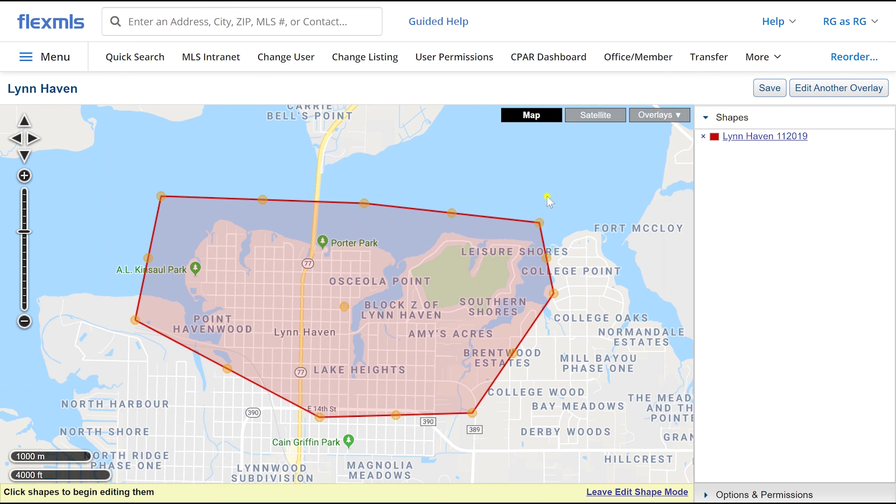
Step: Extend the Lynn Haven 112019 shape eastward to cover College Point, Mill Bayou and Bay Meadows, and save the overlay
left_click_drag(539, 223, 626, 221)
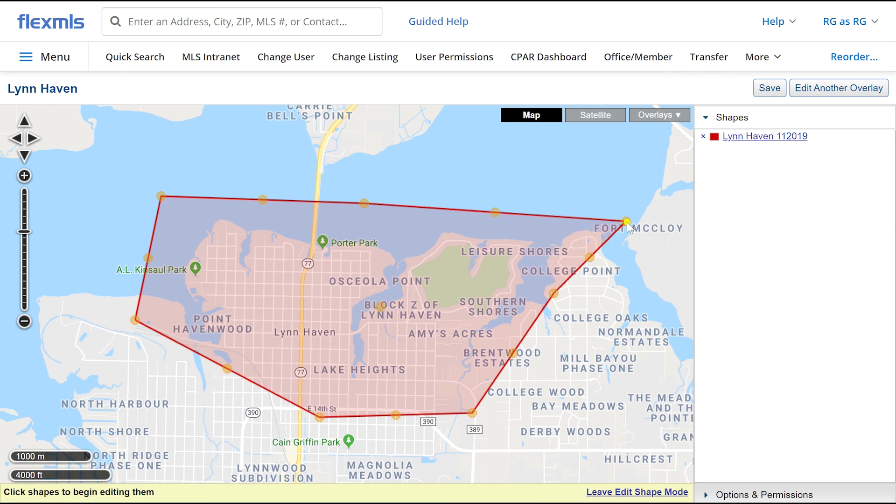
left_click_drag(553, 293, 650, 313)
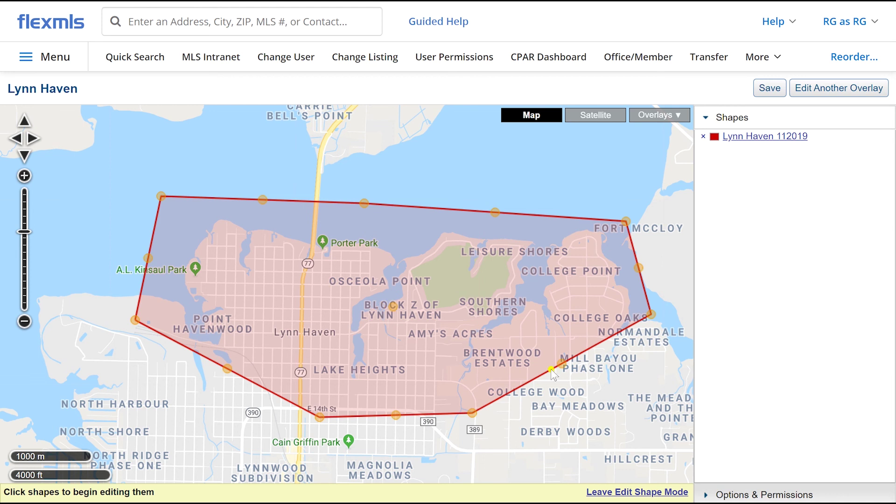
left_click_drag(566, 364, 647, 414)
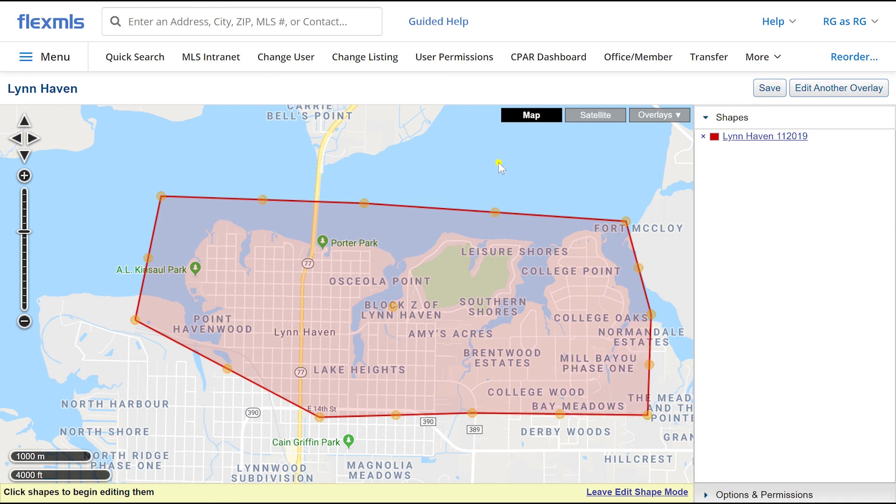
left_click(770, 88)
left_click(482, 382)
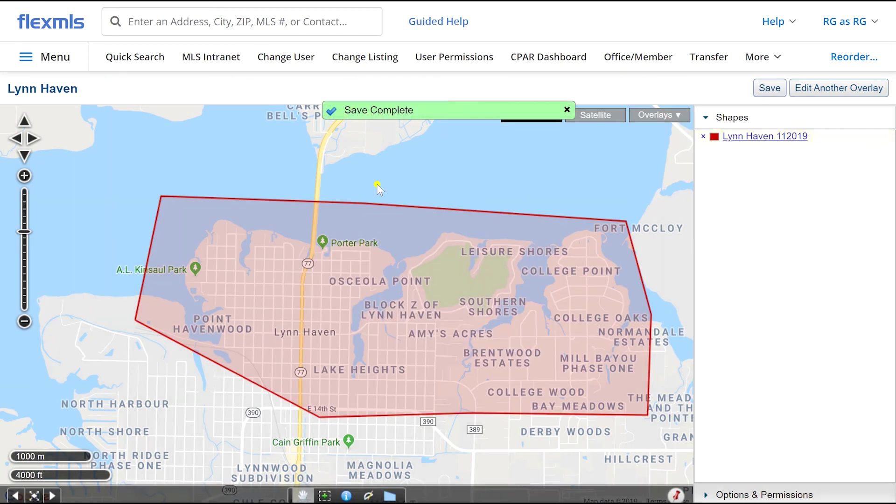
left_click(14, 58)
scroll(386, 270, "down", 10)
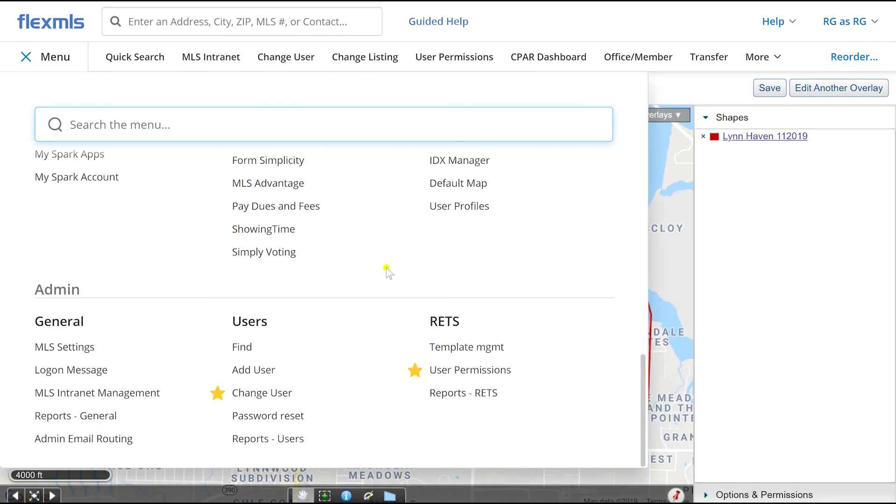
scroll(420, 299, "up", 5)
scroll(468, 329, "down", 3)
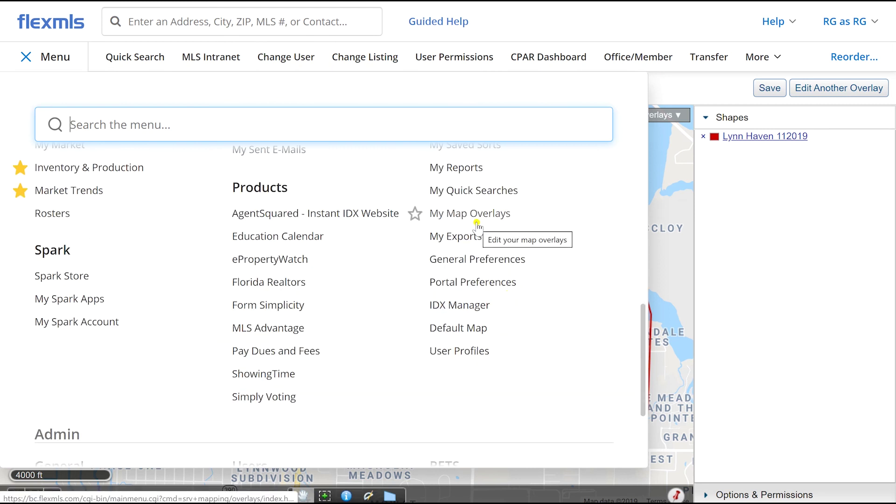
left_click(801, 243)
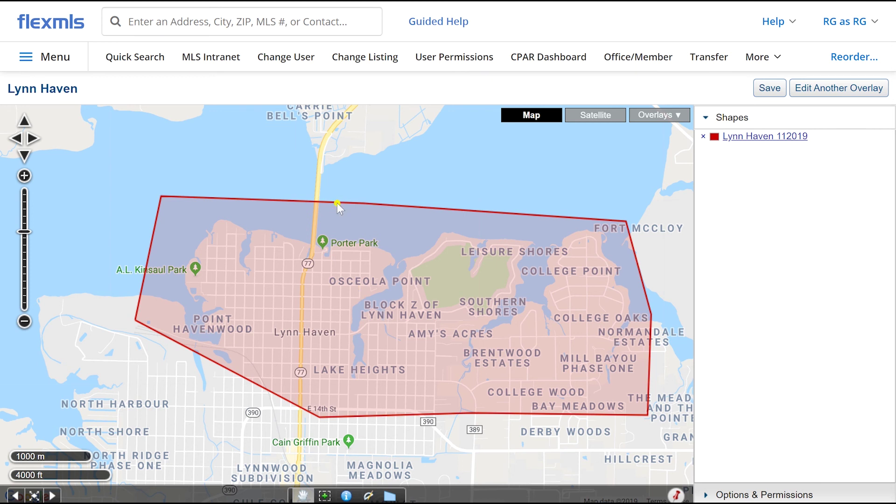
left_click(59, 64)
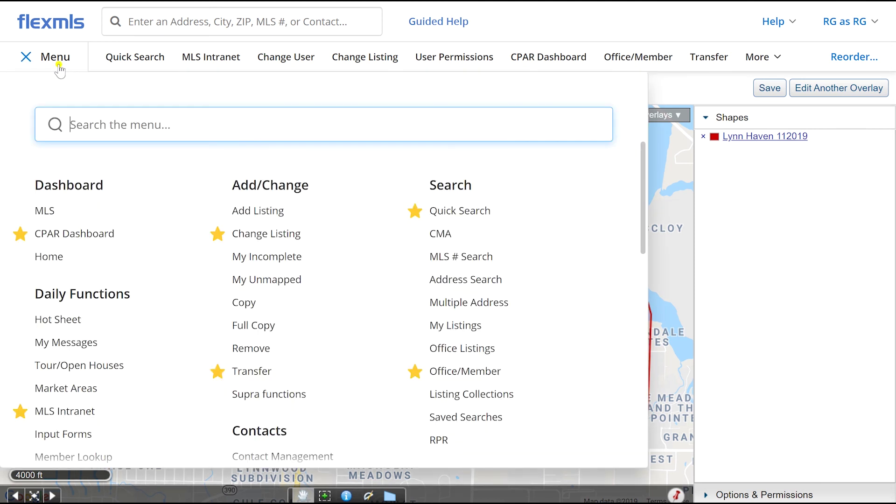
left_click(121, 59)
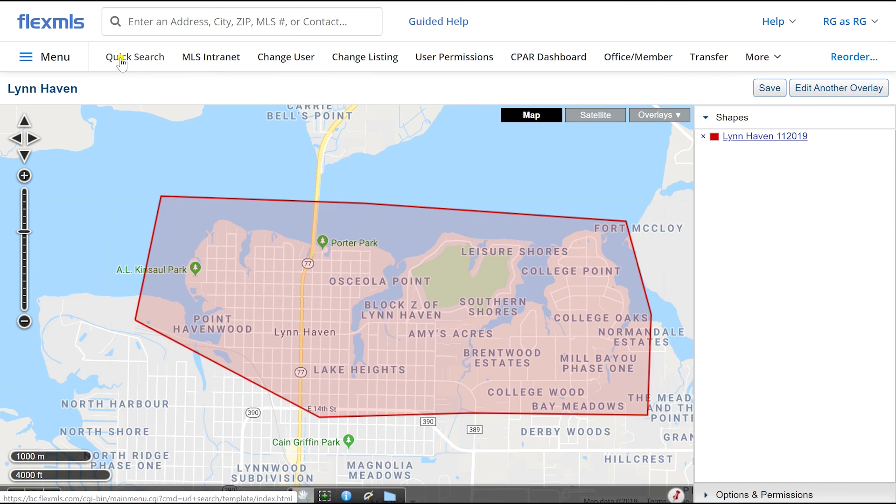
Step: Open the residential quick search, and switch from it to the CPAR Dashboard
left_click(120, 58)
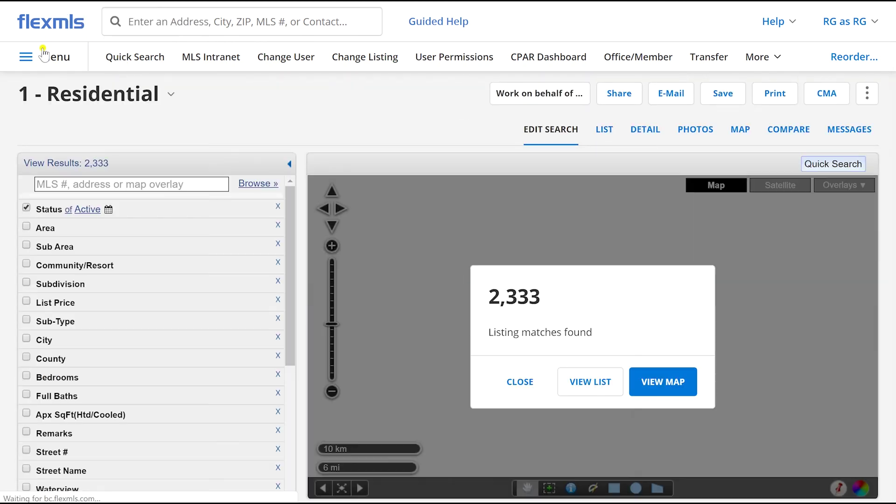
left_click(44, 54)
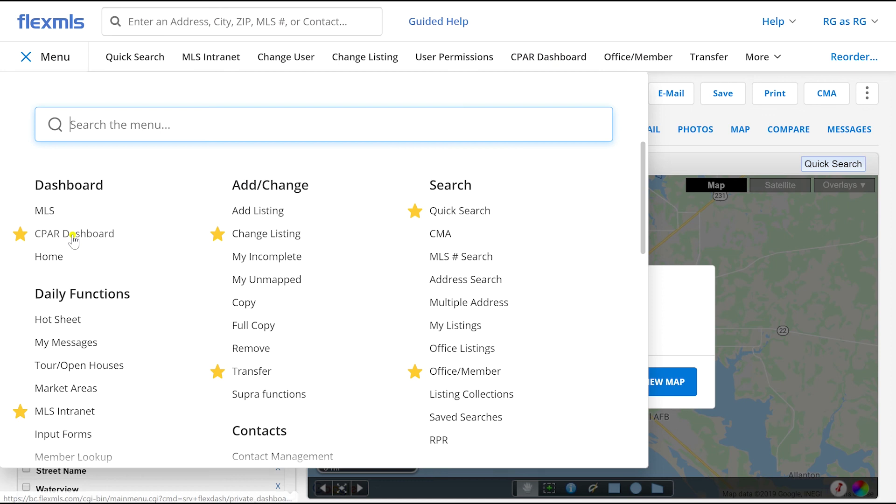
left_click(74, 234)
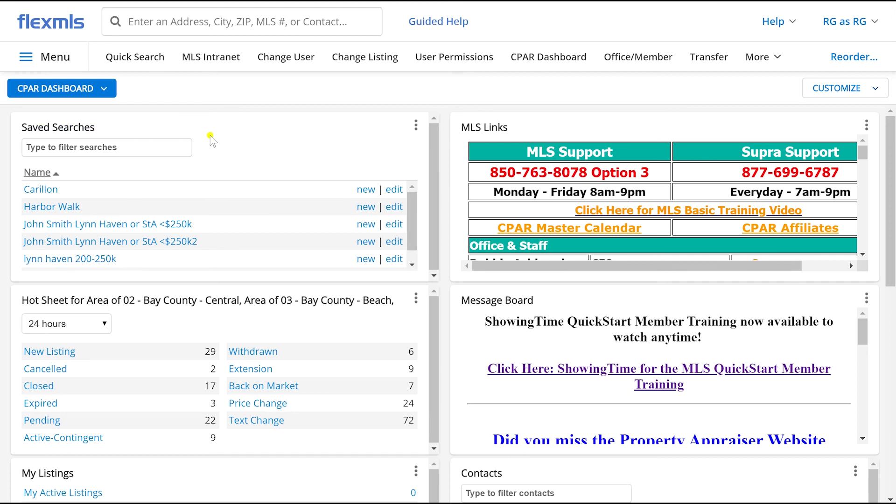
Step: Move the Saved Searches widget below the Hot Sheet widget and restore the original order
left_click_drag(214, 121, 168, 298)
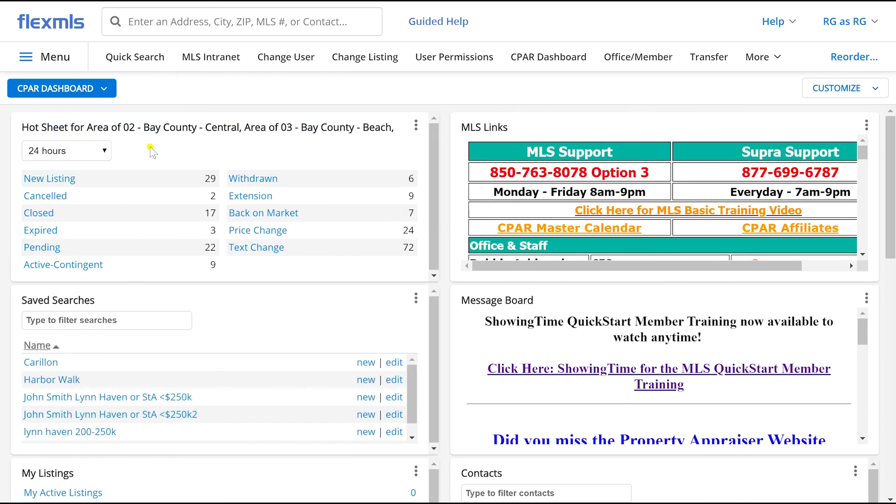
left_click_drag(155, 128, 131, 191)
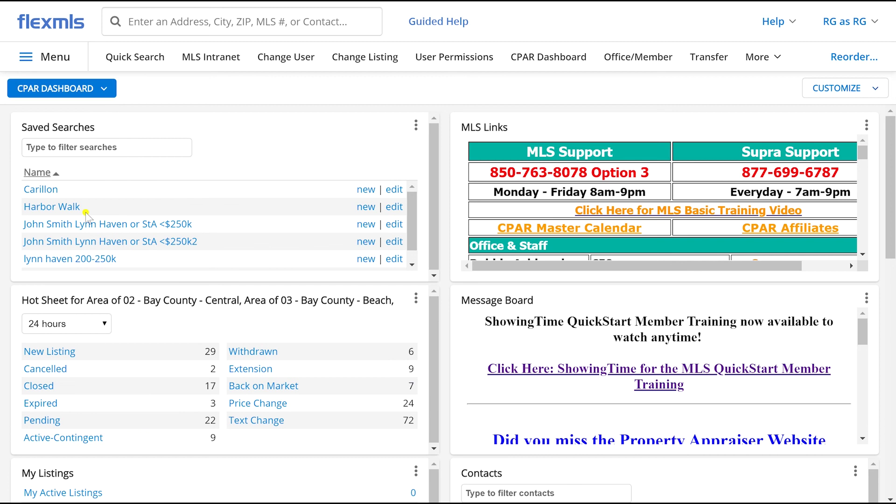
Step: Filter the saved searches by the client's name and open the client's "Lynn Haven or StA <$250k" search to review its criteria
left_click(97, 147)
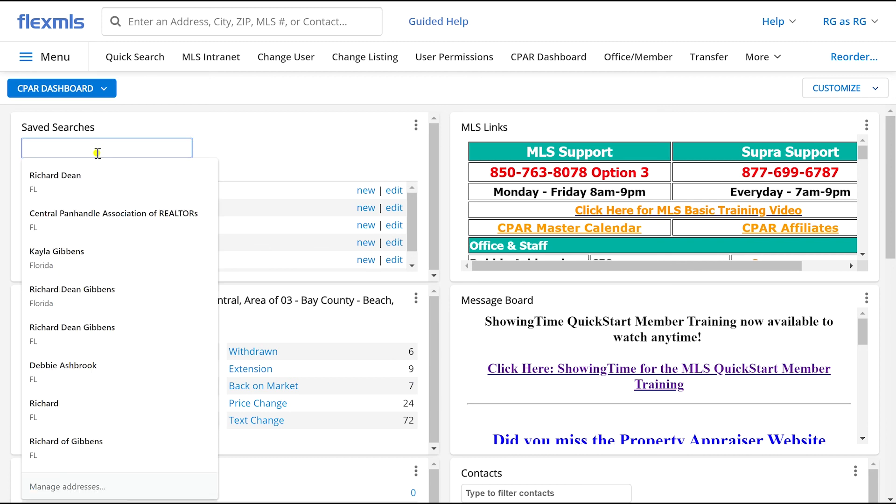
type("john smith")
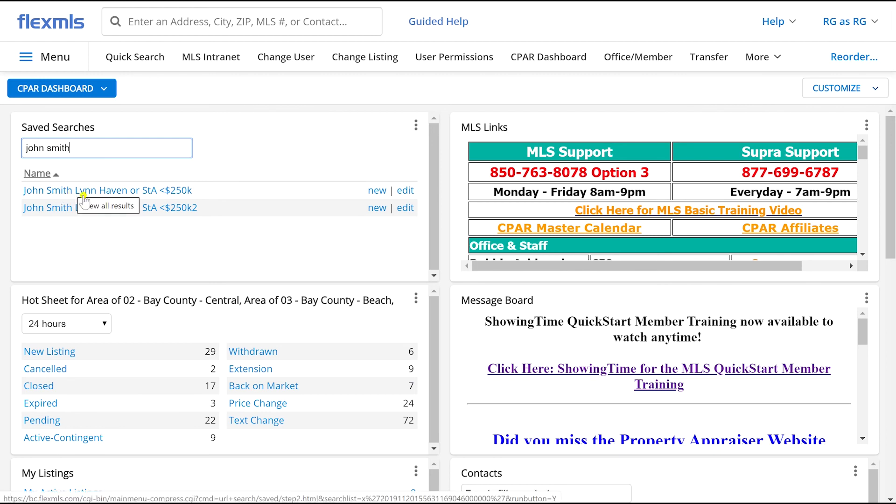
left_click(149, 192)
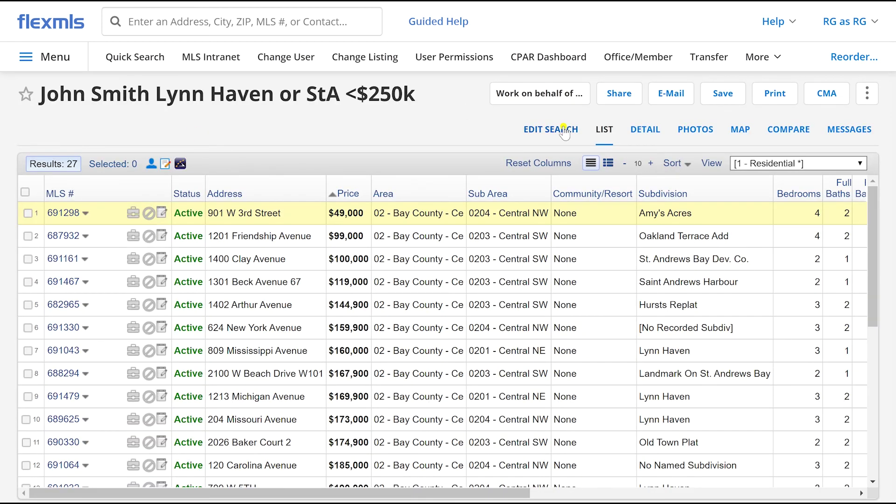
left_click(565, 130)
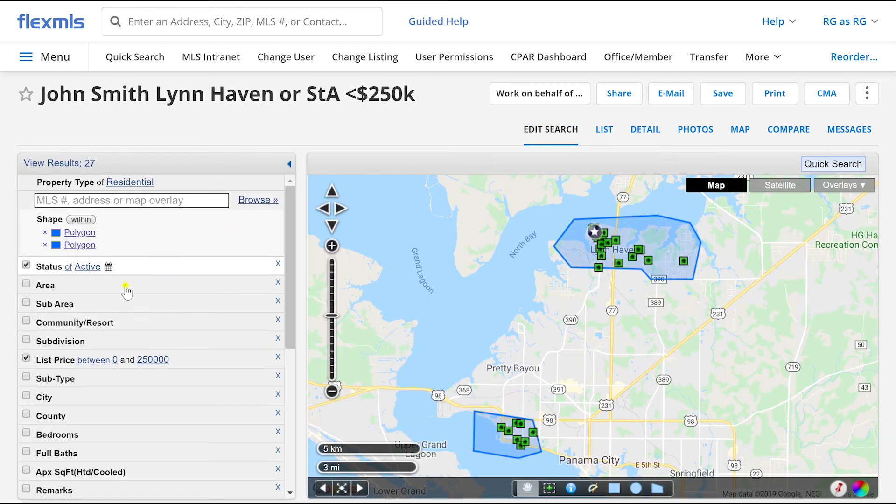
scroll(156, 310, "down", 2)
scroll(166, 337, "up", 3)
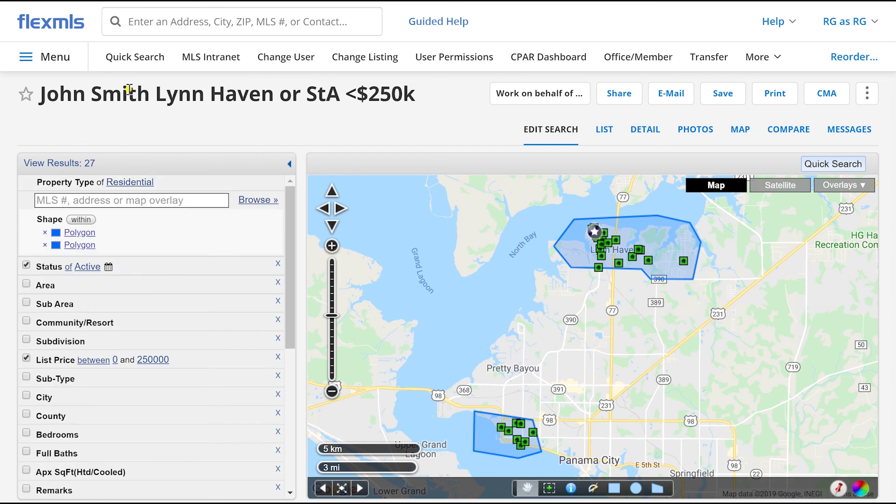
Step: Start a residential quick search limited to the city of Lynn Haven with a maximum list price of 250000
left_click(132, 57)
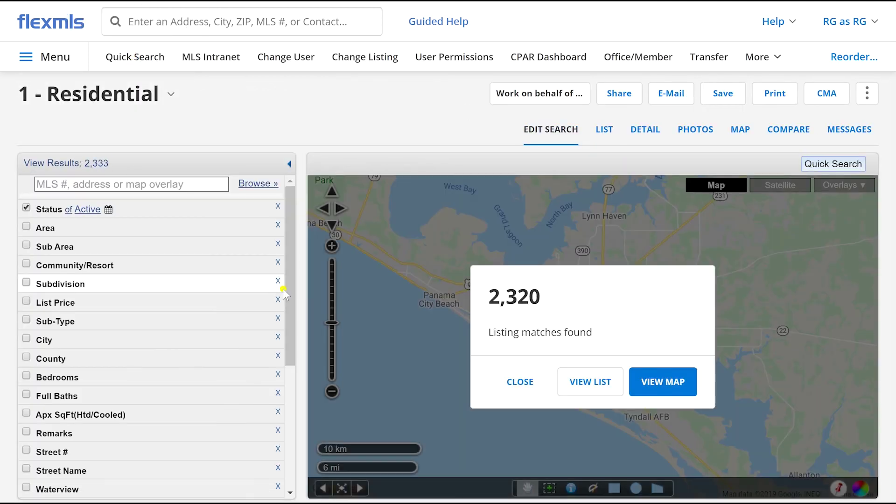
left_click(26, 339)
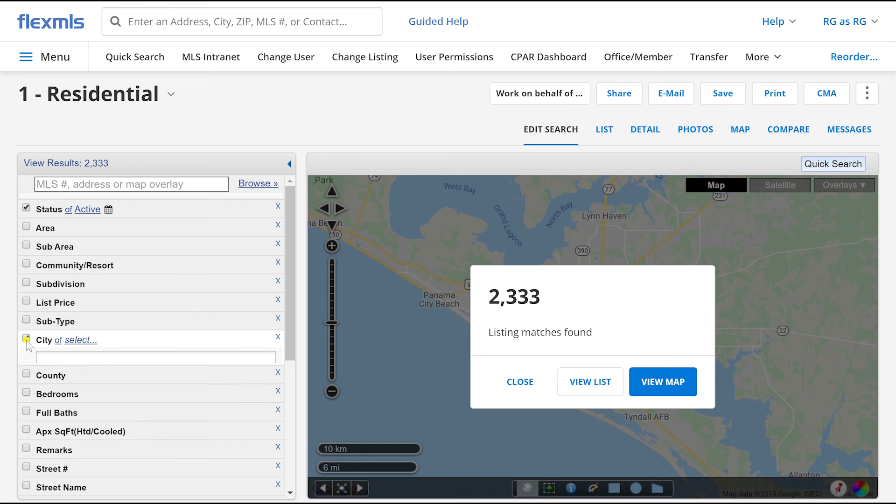
left_click(111, 359)
type("Lynn Haven")
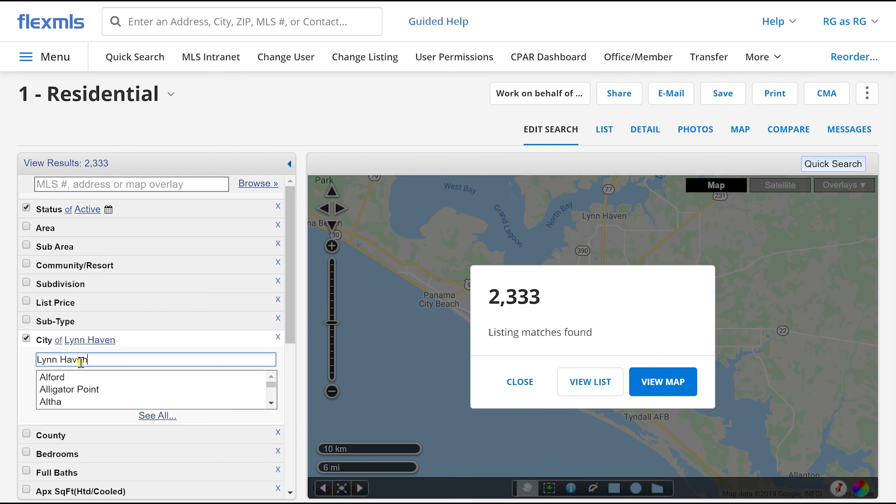
scroll(91, 290, "down", 1)
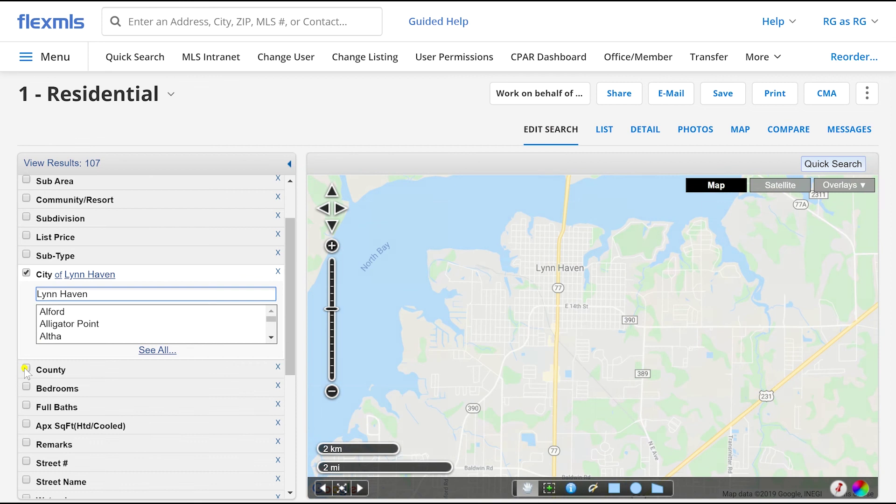
scroll(29, 382, "up", 1)
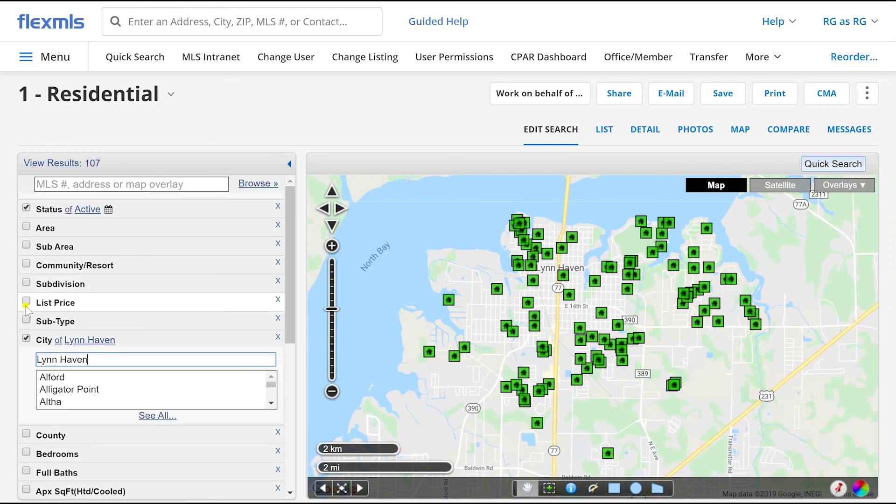
left_click(27, 301)
left_click(148, 320)
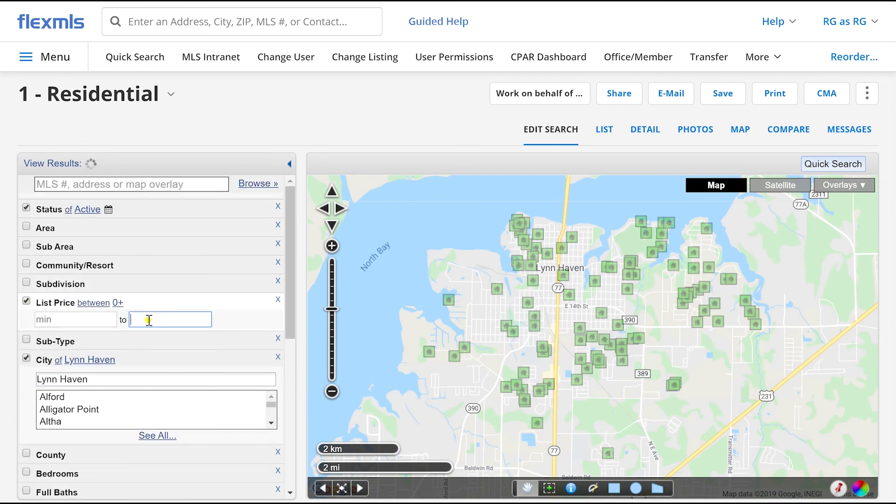
type("250000")
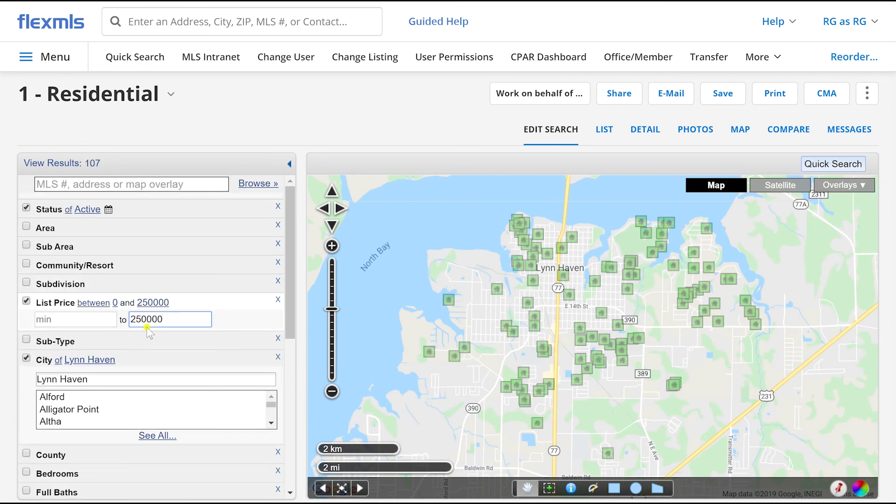
Step: Require at least 3 bedrooms and at least 2 full baths in the search criteria
scroll(124, 322, "down", 2)
left_click(52, 407)
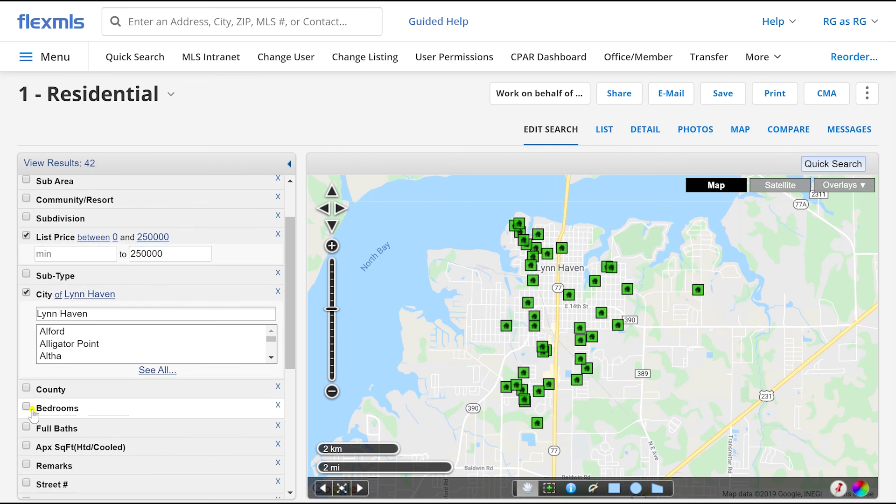
left_click(47, 423)
type("3")
left_click(46, 447)
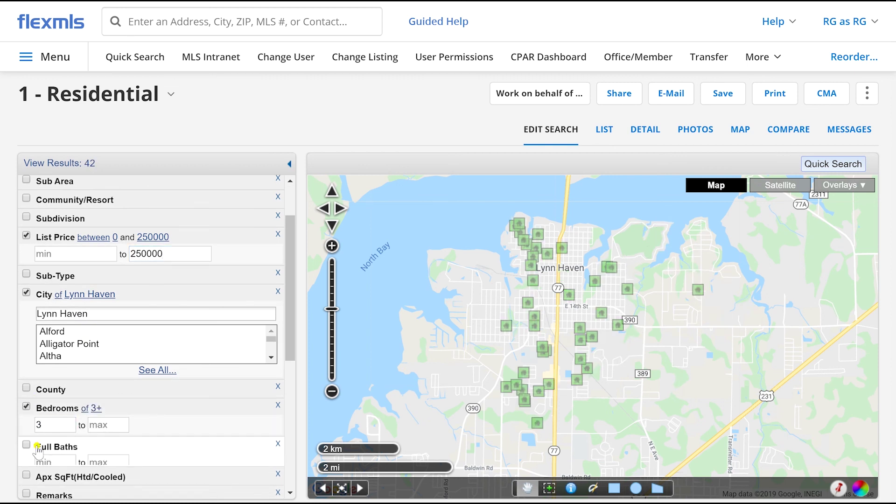
left_click(50, 462)
type("2")
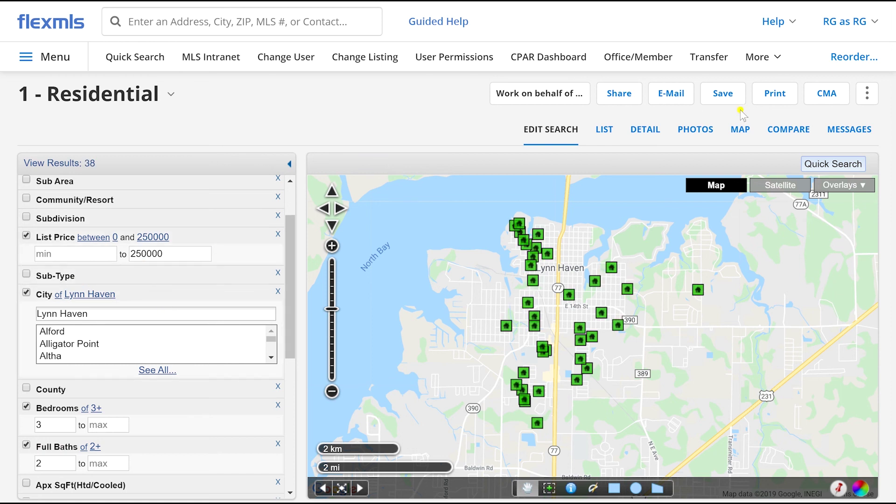
Step: Save the current search as a new search named with the client's name followed by "Lynn Haven <$250k 3+/2+"
left_click(729, 95)
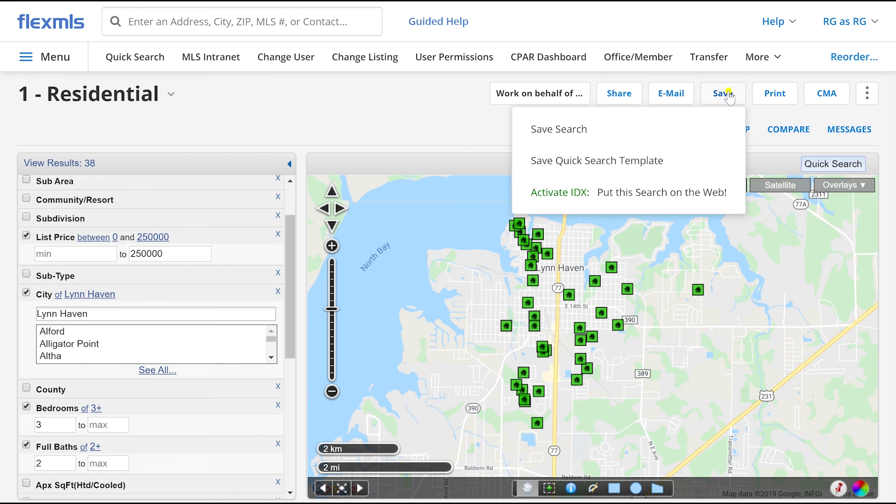
left_click(562, 128)
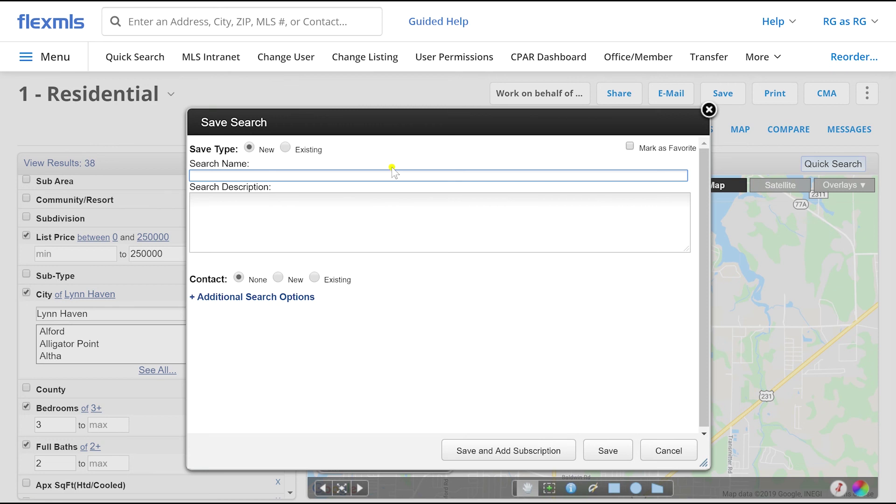
left_click(388, 178)
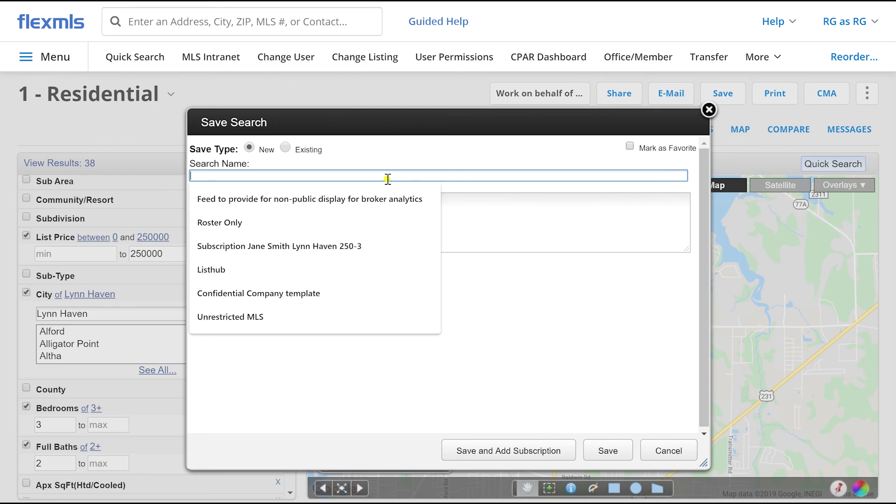
type("Jane Doe Lynn Haven <$250k 3+/2+")
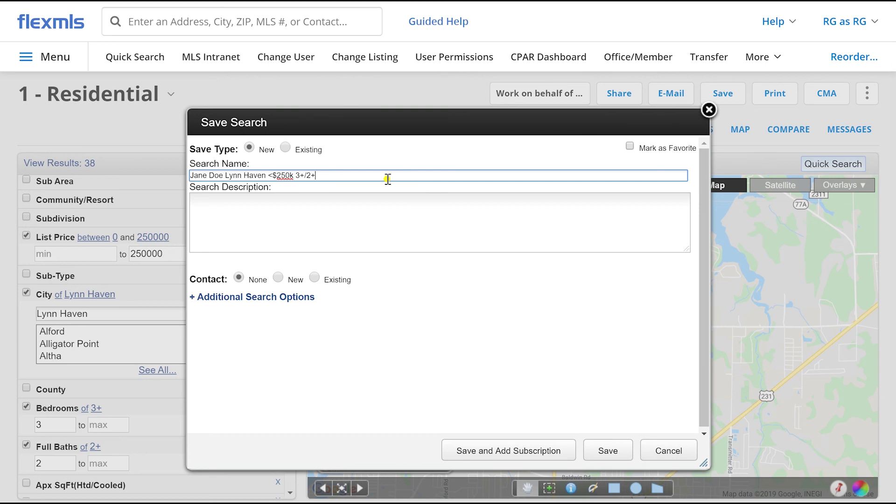
left_click(609, 452)
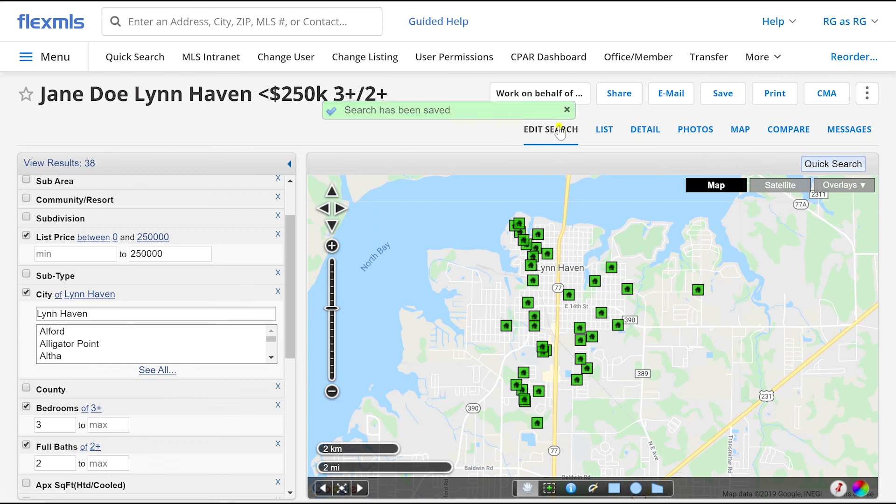
left_click(566, 110)
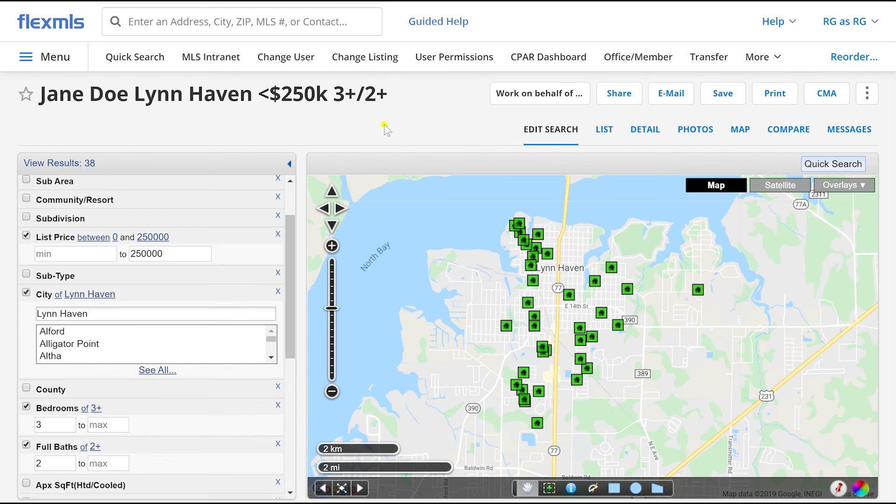
Step: Return to the CPAR Dashboard and filter the saved searches by the client's name
left_click(62, 57)
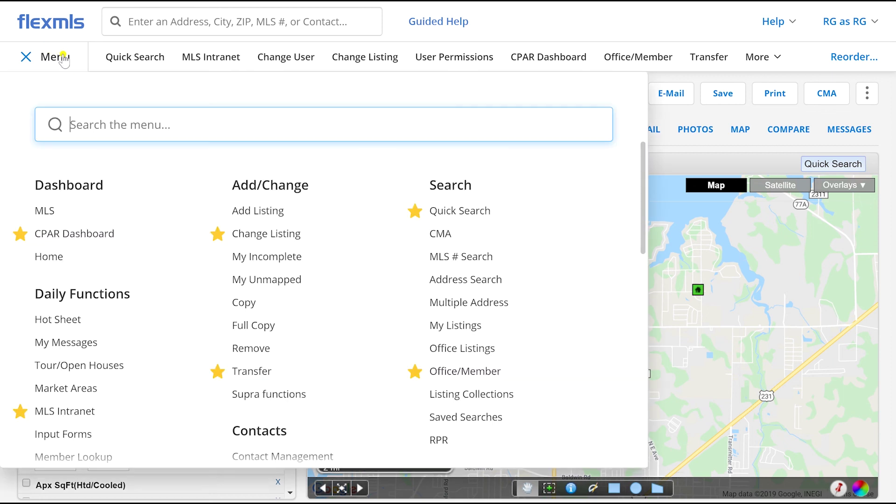
left_click(74, 235)
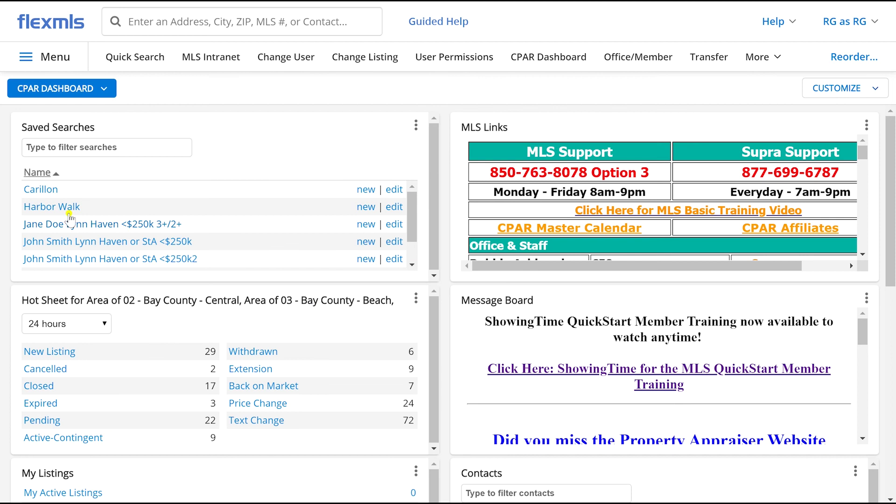
left_click(84, 152)
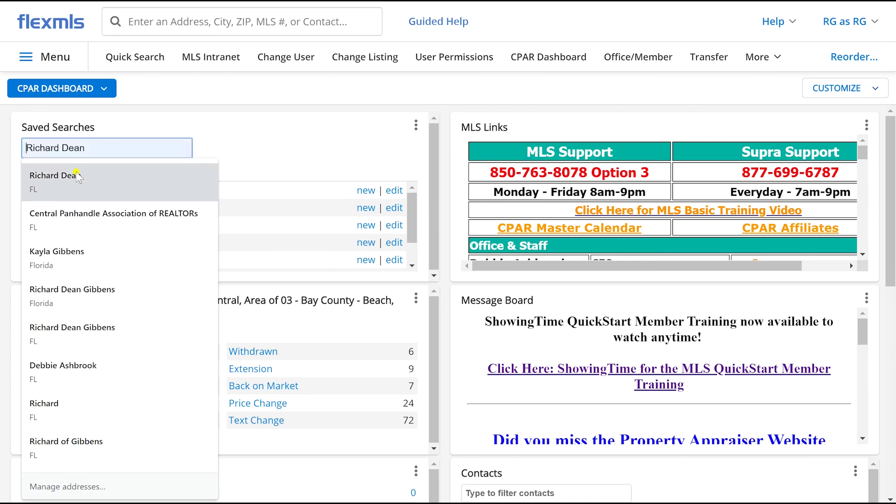
type("Jane Doe")
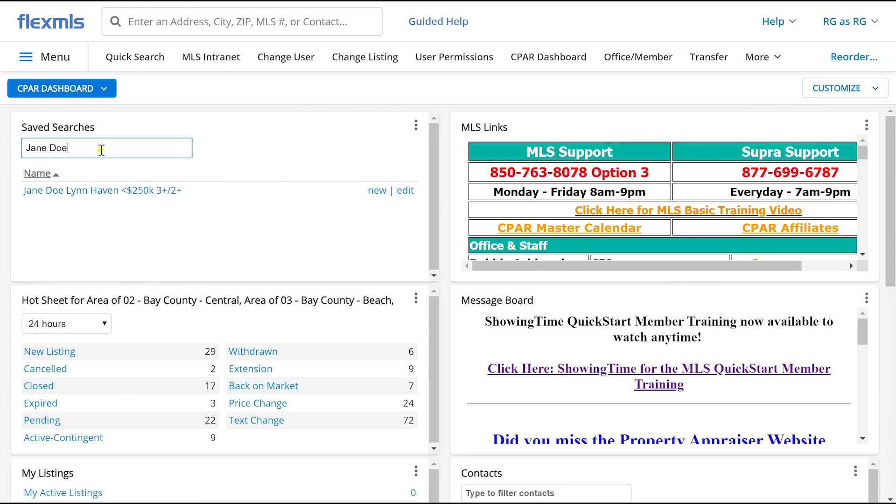
Step: Go to the Hot Sheet page and open the custom hot sheet settings
left_click(54, 58)
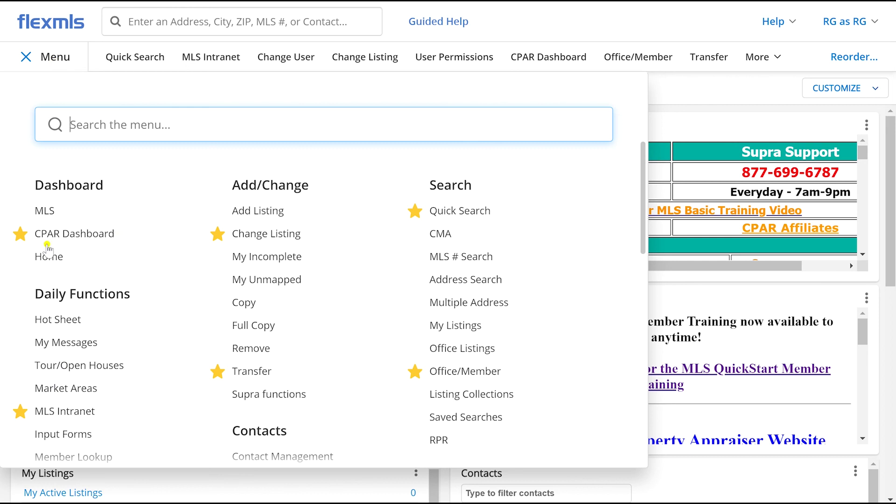
left_click(47, 319)
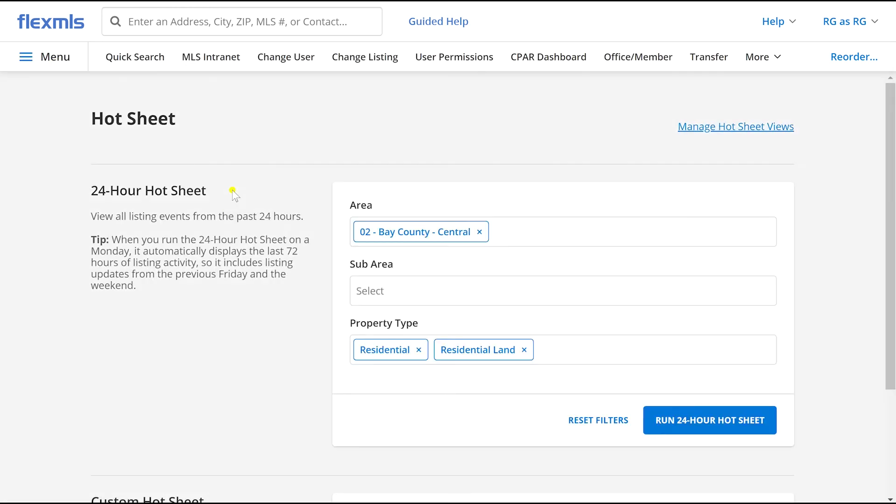
scroll(168, 164, "down", 1)
scroll(168, 164, "down", 2)
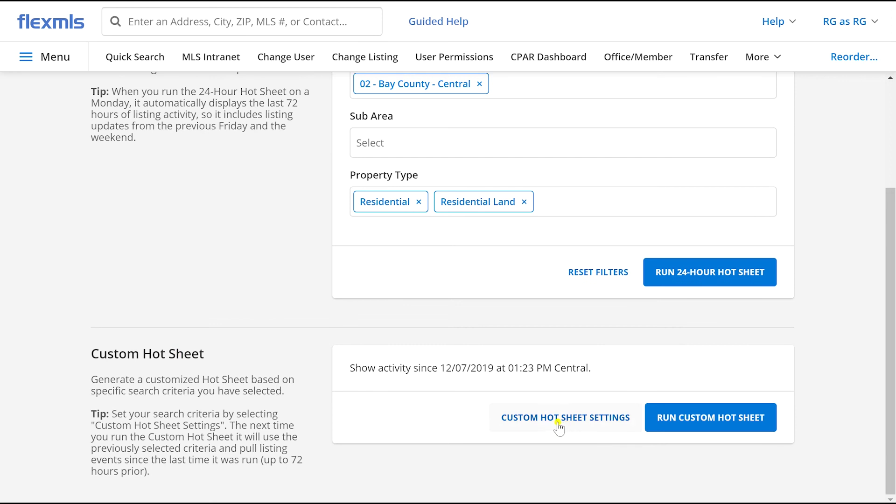
left_click(556, 419)
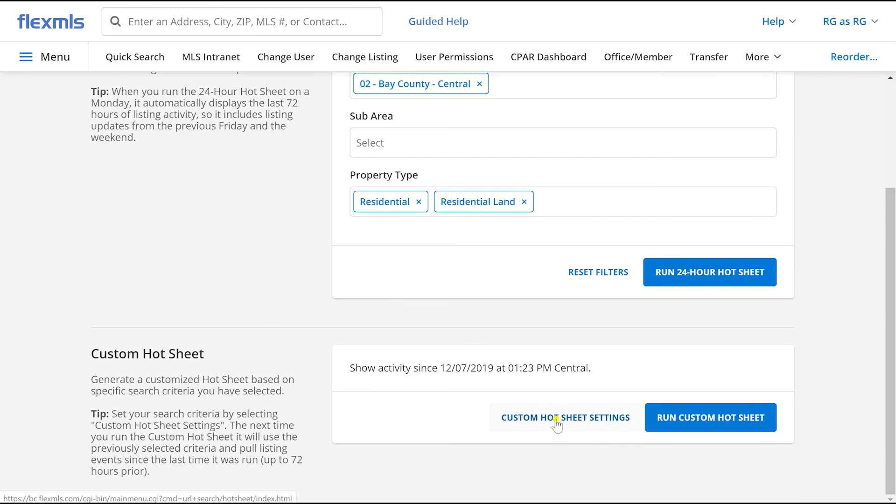
left_click(556, 419)
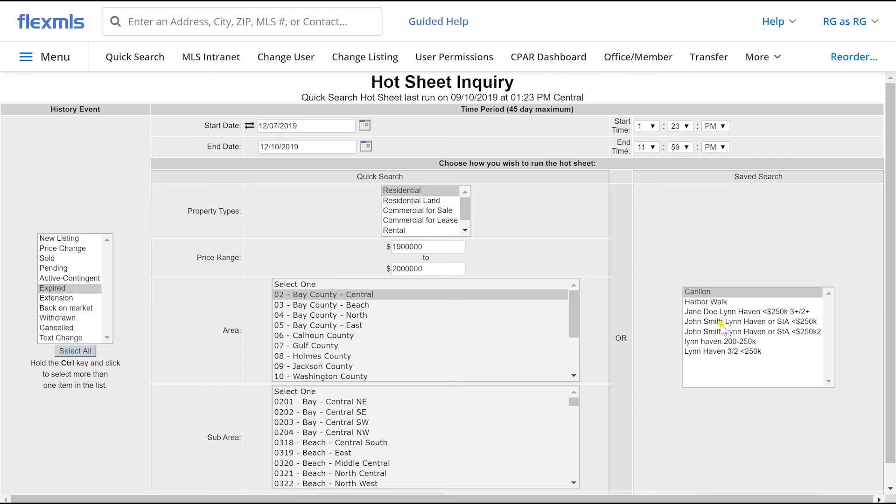
Step: Run the hot sheet from the client's "Lynn Haven <$250k 3+/2+" saved search and check its list of history events
left_click(720, 311)
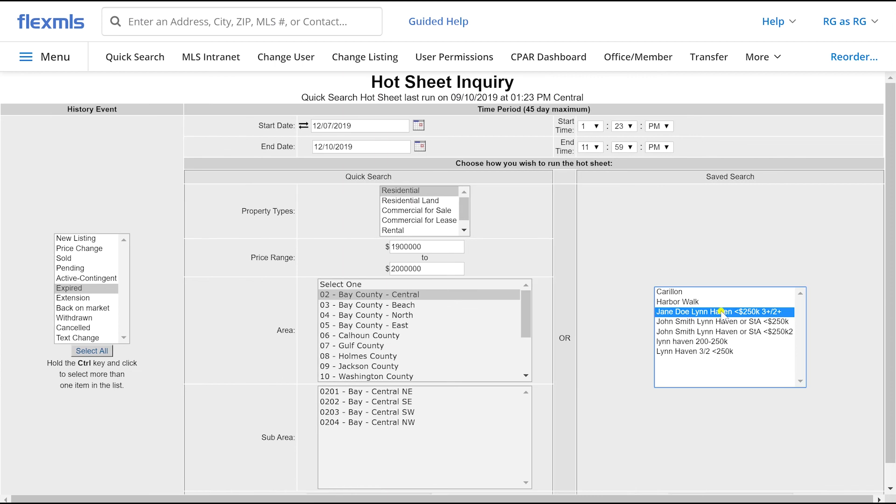
scroll(662, 256, "down", 1)
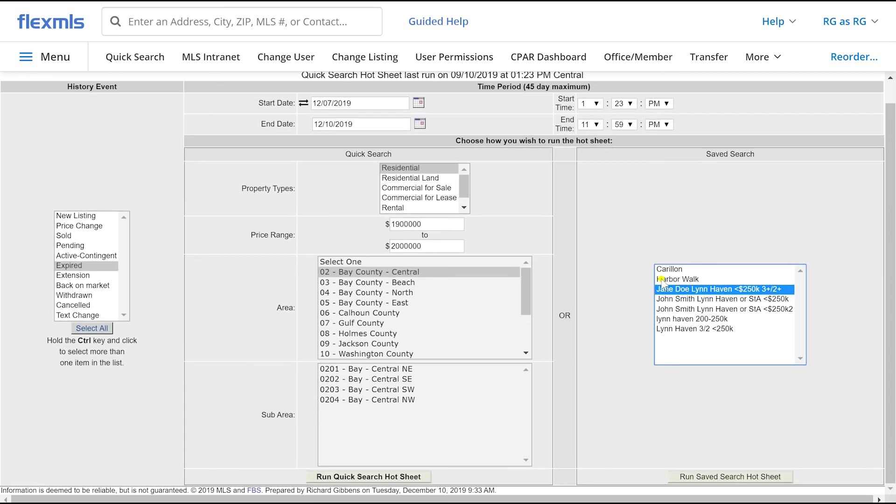
left_click(729, 477)
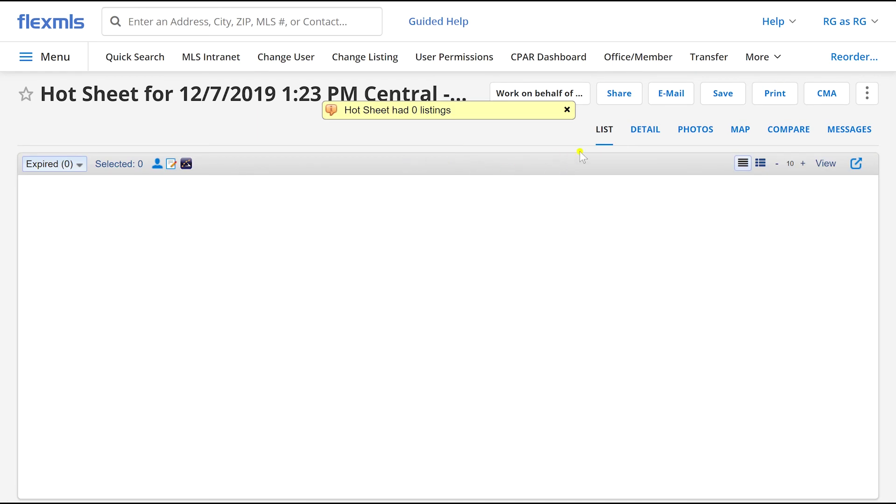
left_click(567, 110)
left_click(78, 165)
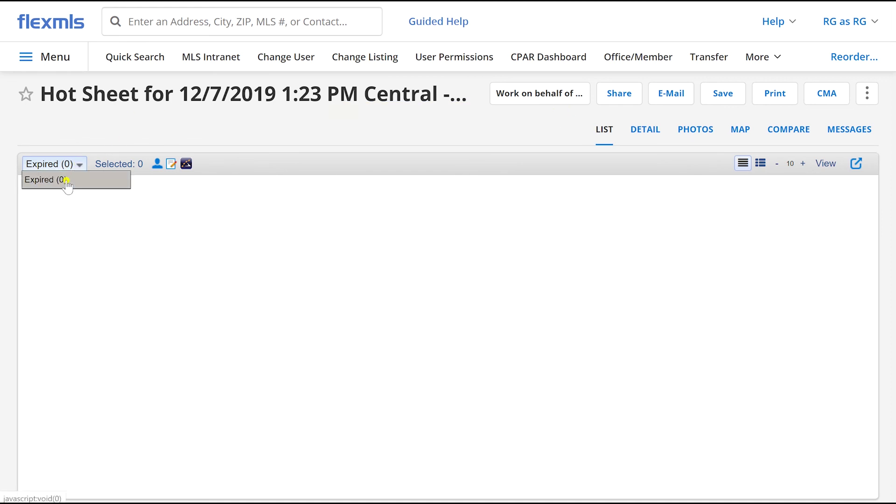
double_click(83, 115)
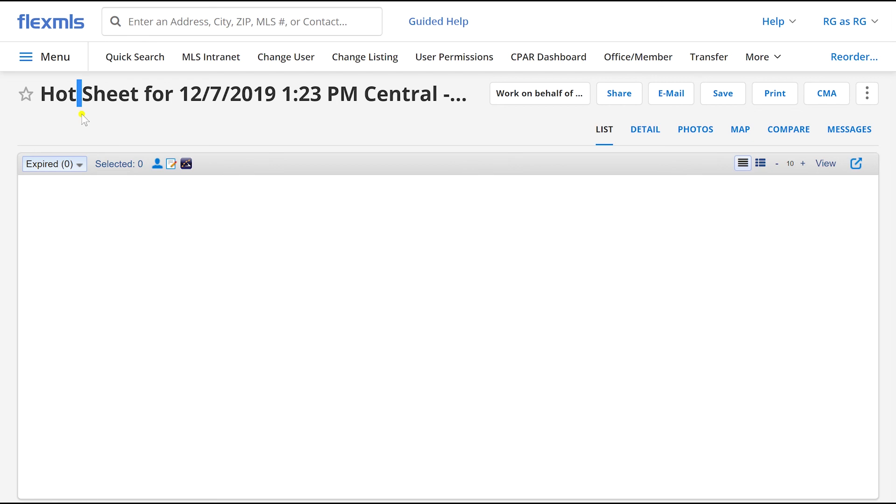
left_click(279, 138)
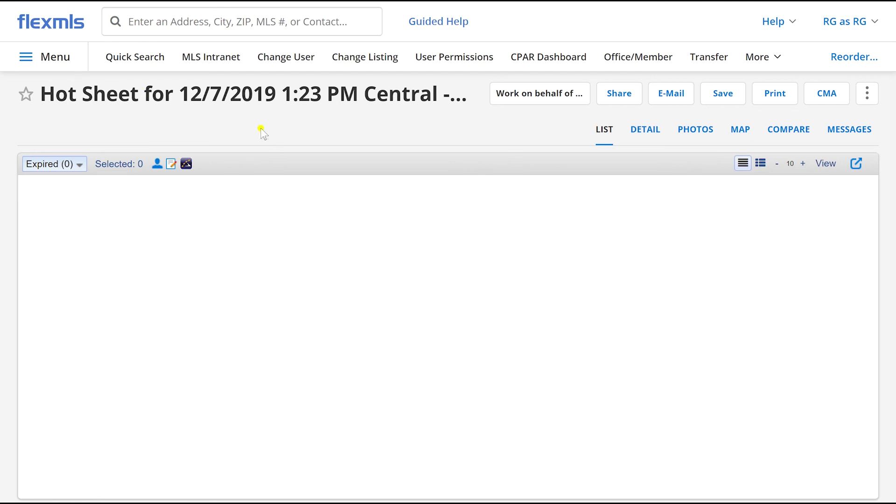
Step: Open the Tour/Open Houses finder and filter open houses by the client's "Lynn Haven <$250k 3+/2+" saved search
left_click(56, 57)
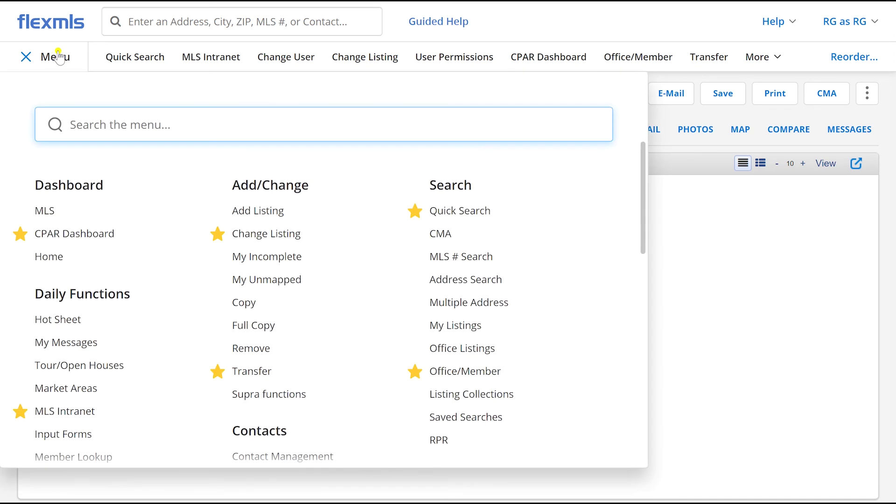
scroll(98, 275, "down", 3)
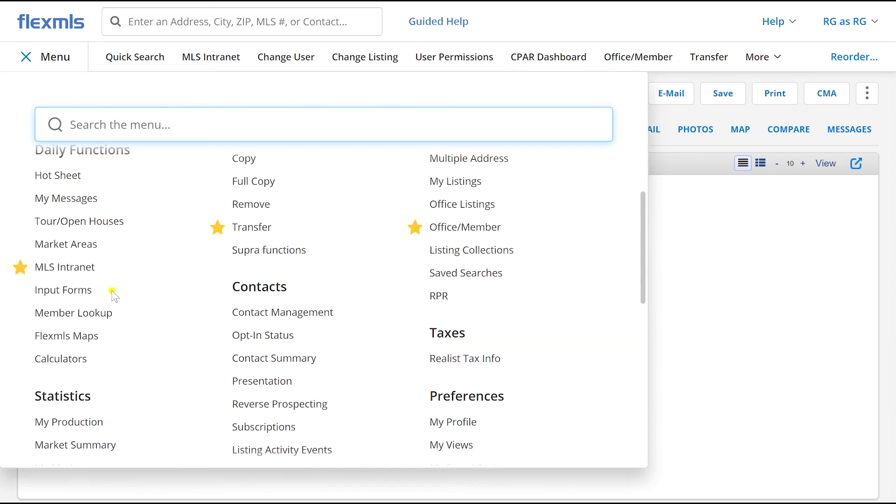
scroll(112, 292, "down", 3)
scroll(124, 293, "up", 6)
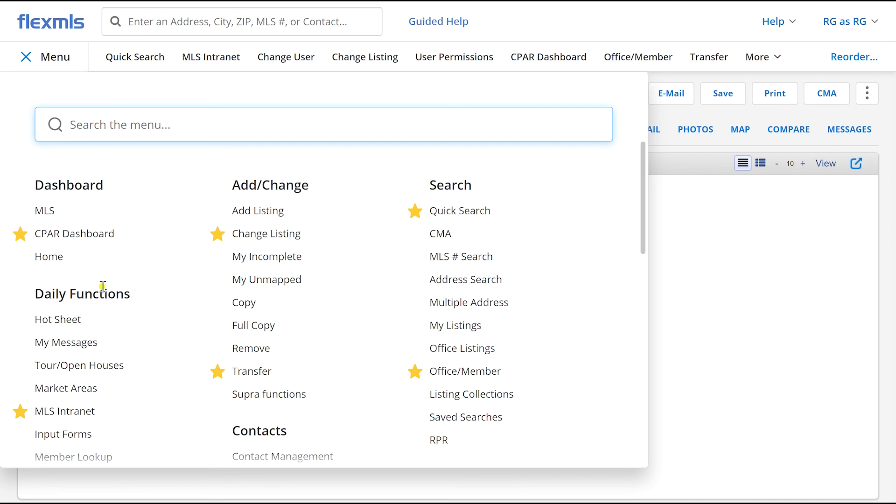
scroll(102, 286, "down", 3)
left_click(80, 224)
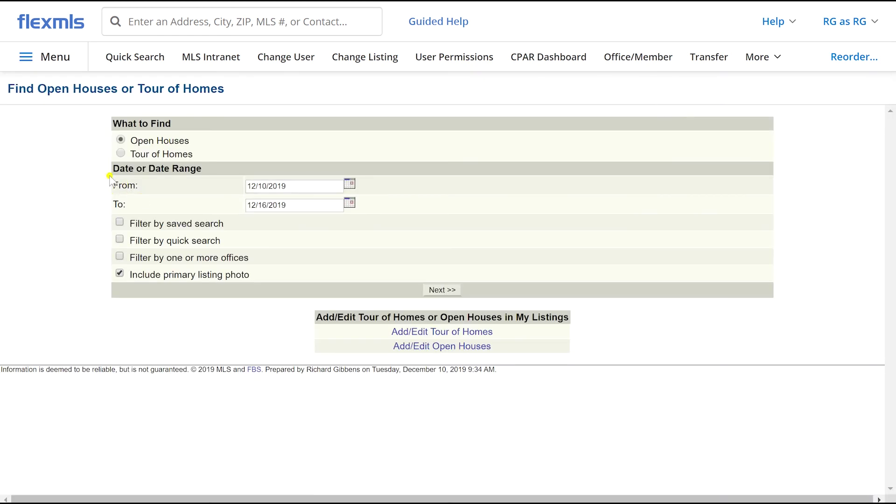
left_click(120, 223)
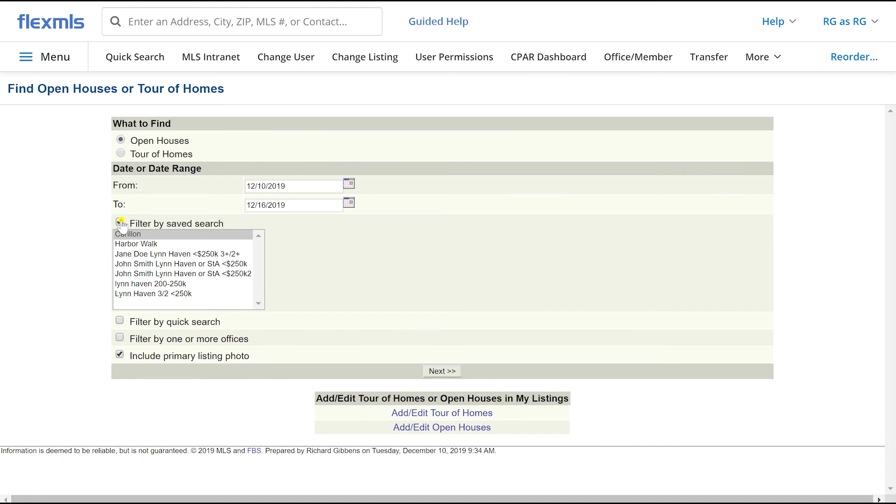
left_click(144, 254)
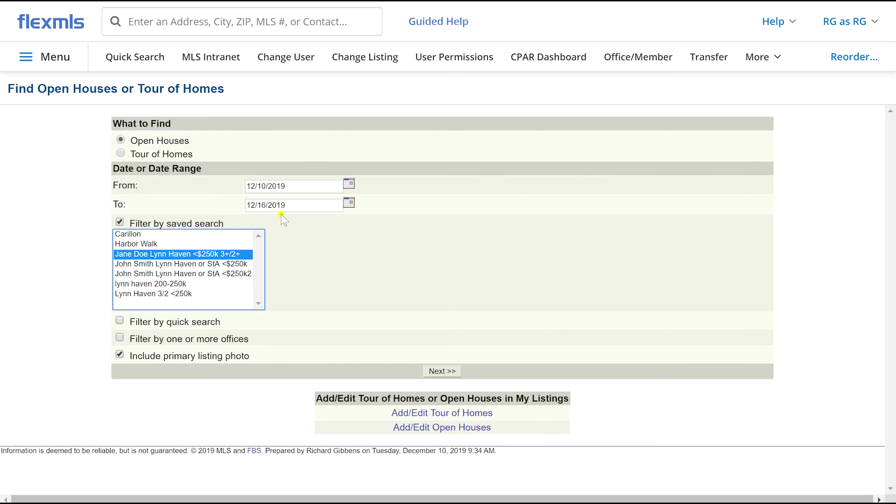
Step: Set the end of the open house date range to 12/31/2019 and run the search with the saved search filter
left_click(268, 207)
key("BackSpace")
key("BackSpace")
key("BackSpace")
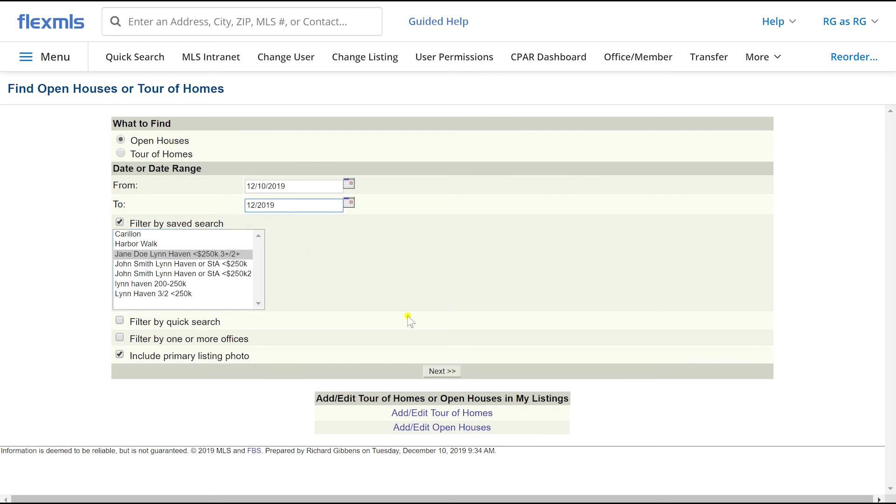
type("31/")
left_click(193, 255)
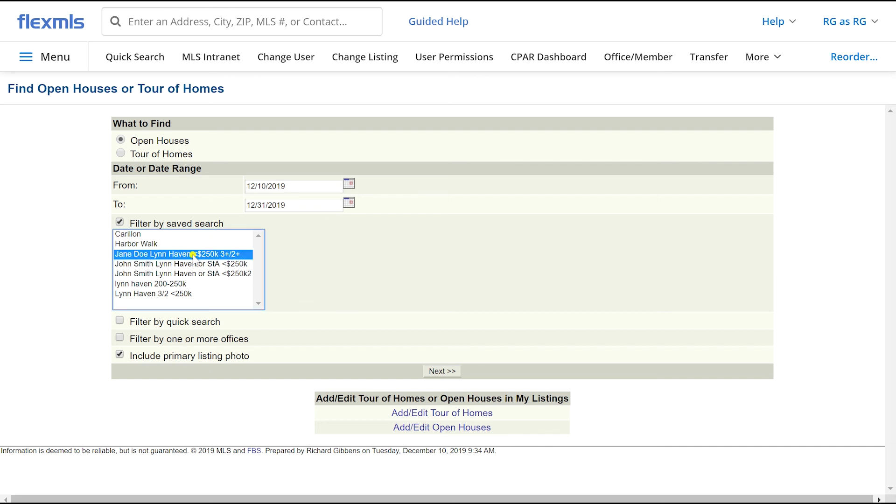
left_click(449, 370)
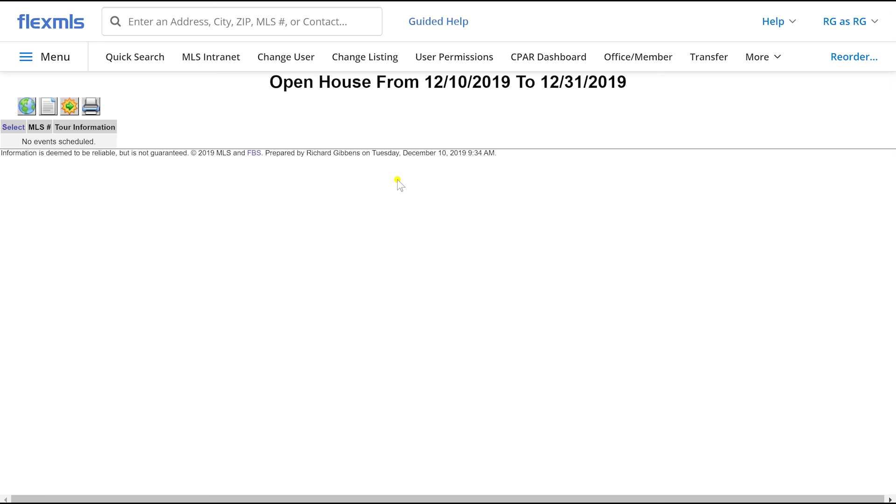
Step: Go to the General Preferences page
left_click(34, 55)
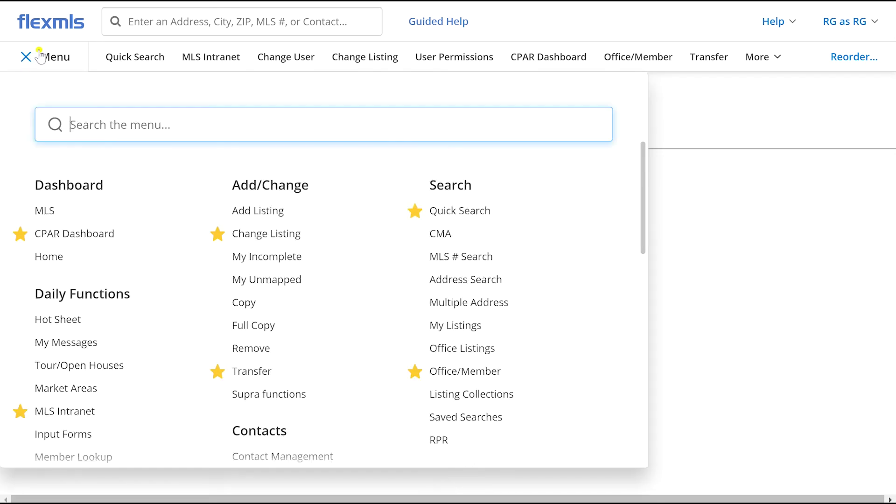
scroll(183, 203, "down", 5)
scroll(346, 286, "up", 3)
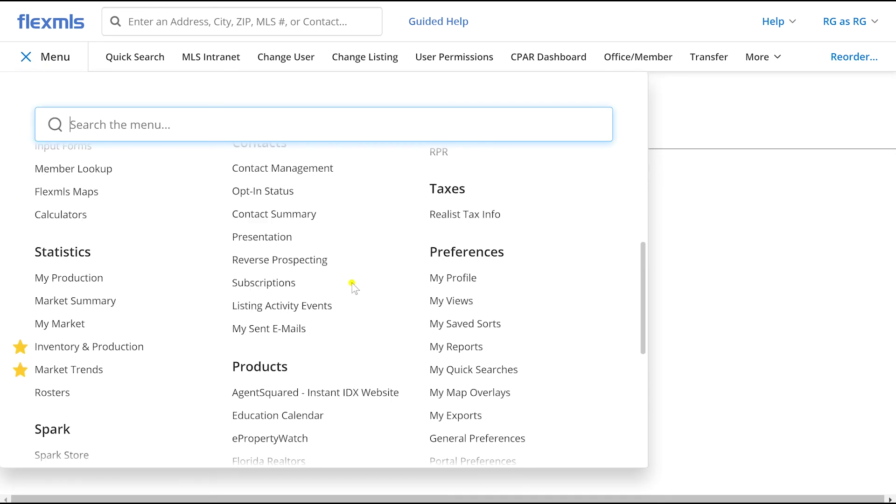
scroll(388, 263, "down", 3)
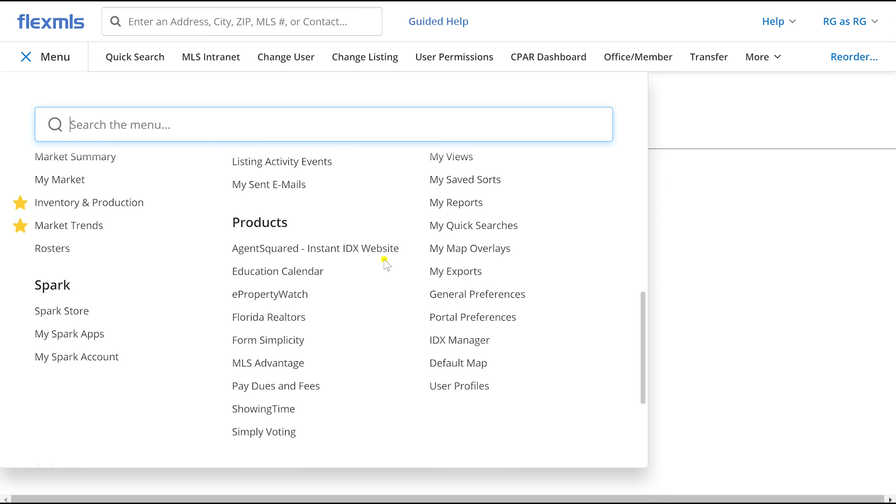
left_click(485, 304)
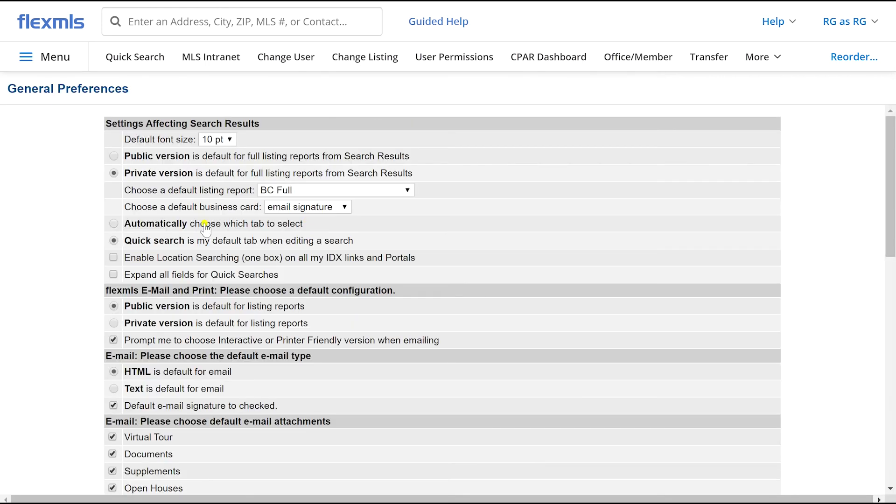
Step: Switch the email notification for expiring listings off and on again, and set it to 10 days before the expiration date
scroll(60, 177, "down", 4)
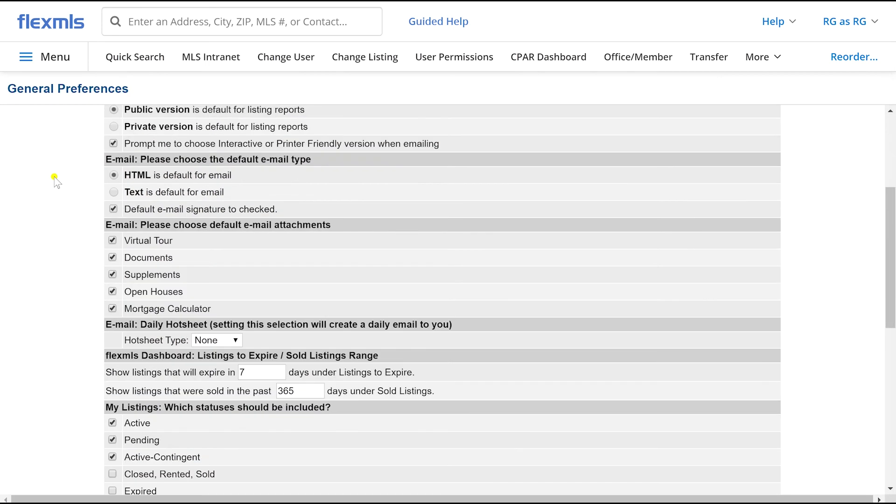
scroll(60, 177, "down", 5)
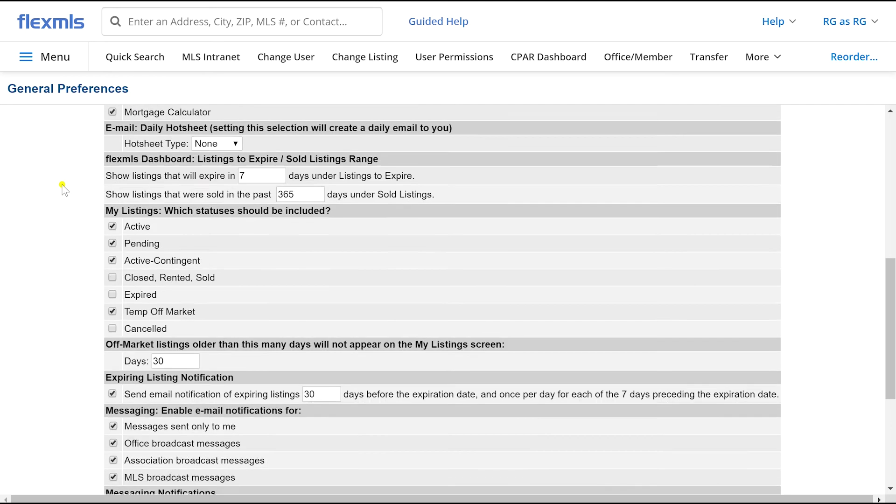
scroll(66, 187, "down", 1)
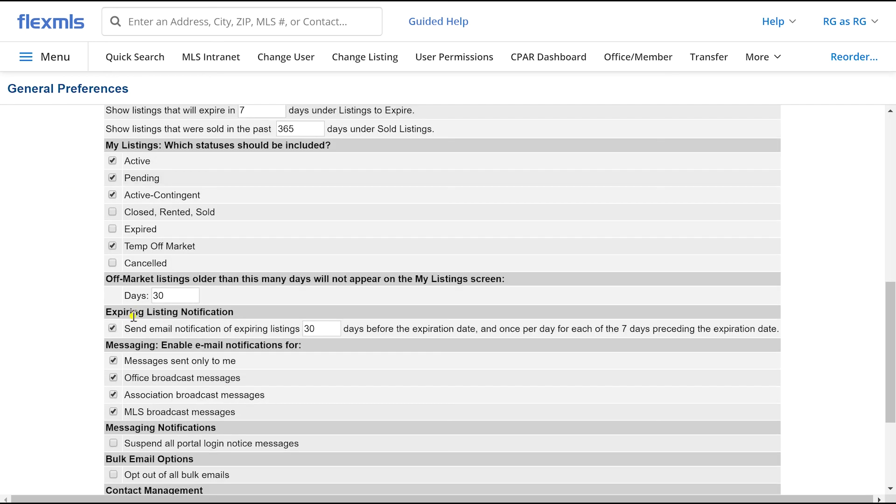
left_click(112, 329)
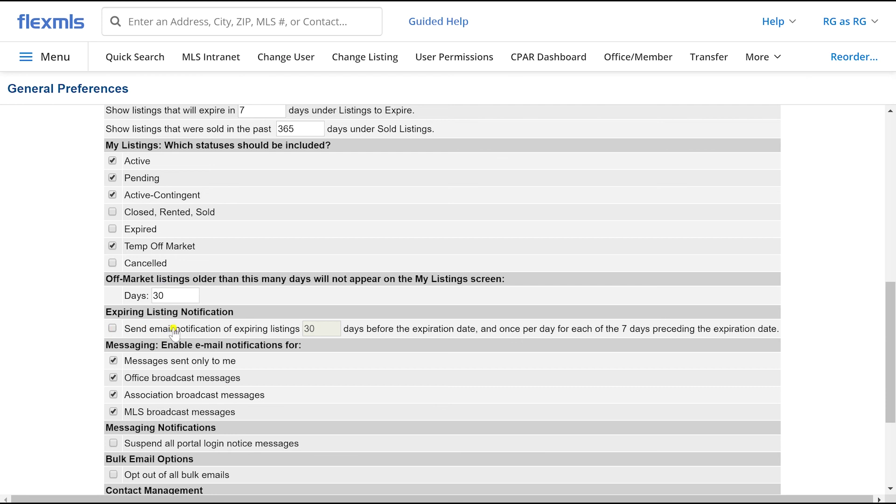
left_click(113, 328)
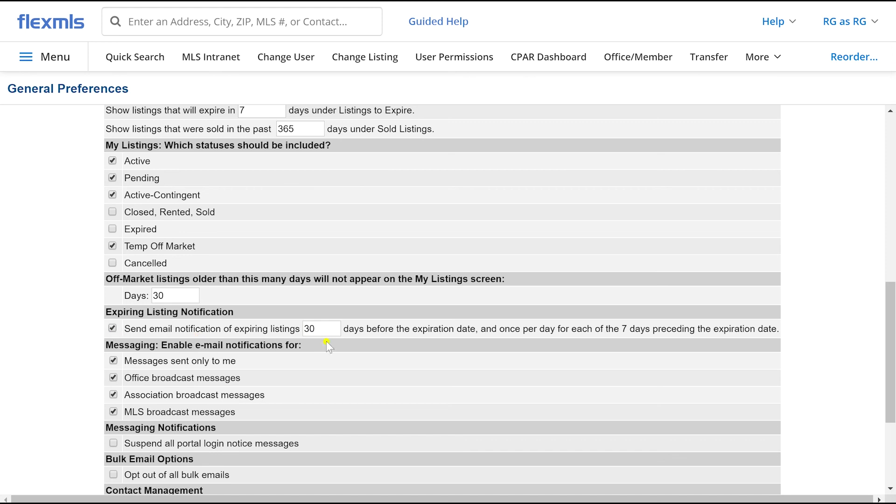
left_click(325, 328)
double_click(325, 328)
key("BackSpace")
type("10")
Step: Try the 24 Hour type for the daily hotsheet e-mail, and set the Hotsheet Type to Custom
scroll(376, 346, "up", 4)
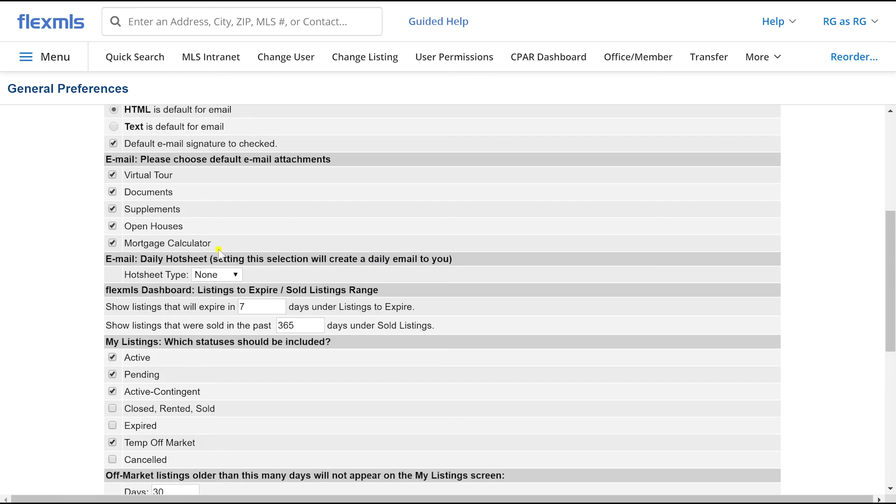
left_click(227, 276)
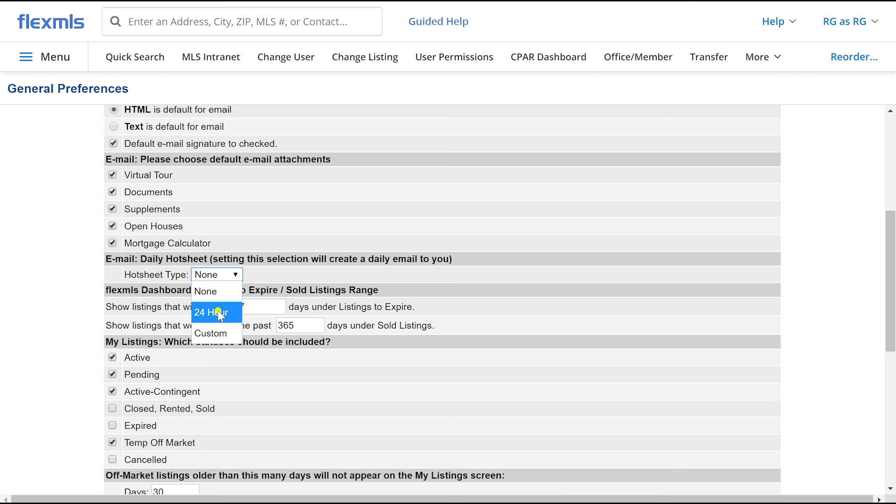
left_click(218, 312)
left_click(222, 276)
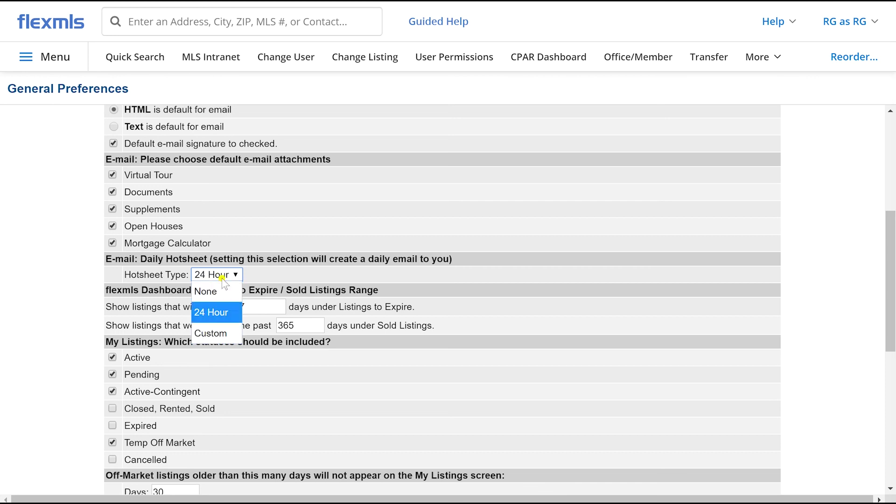
left_click(220, 331)
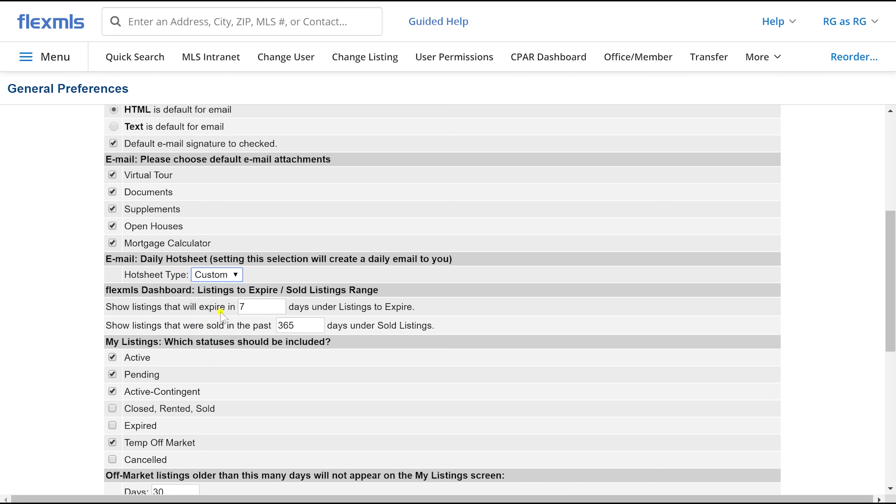
Step: Go from the general preferences to the Hot Sheet page
left_click(59, 59)
left_click(64, 320)
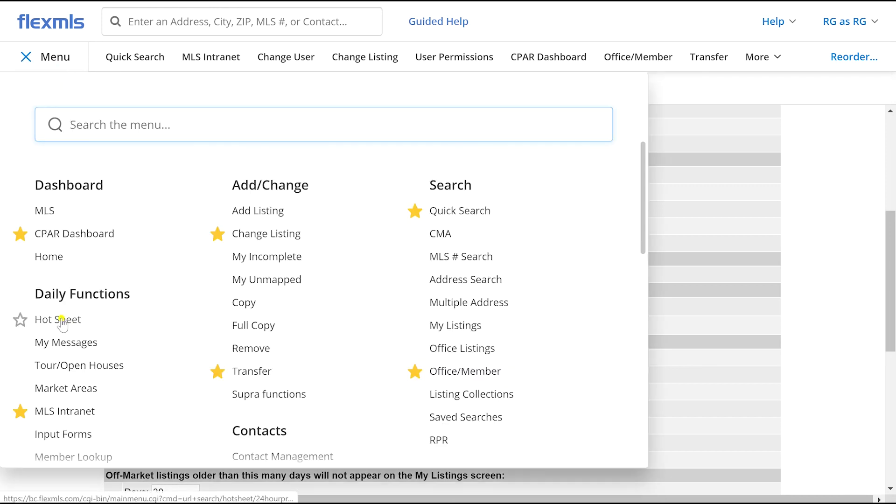